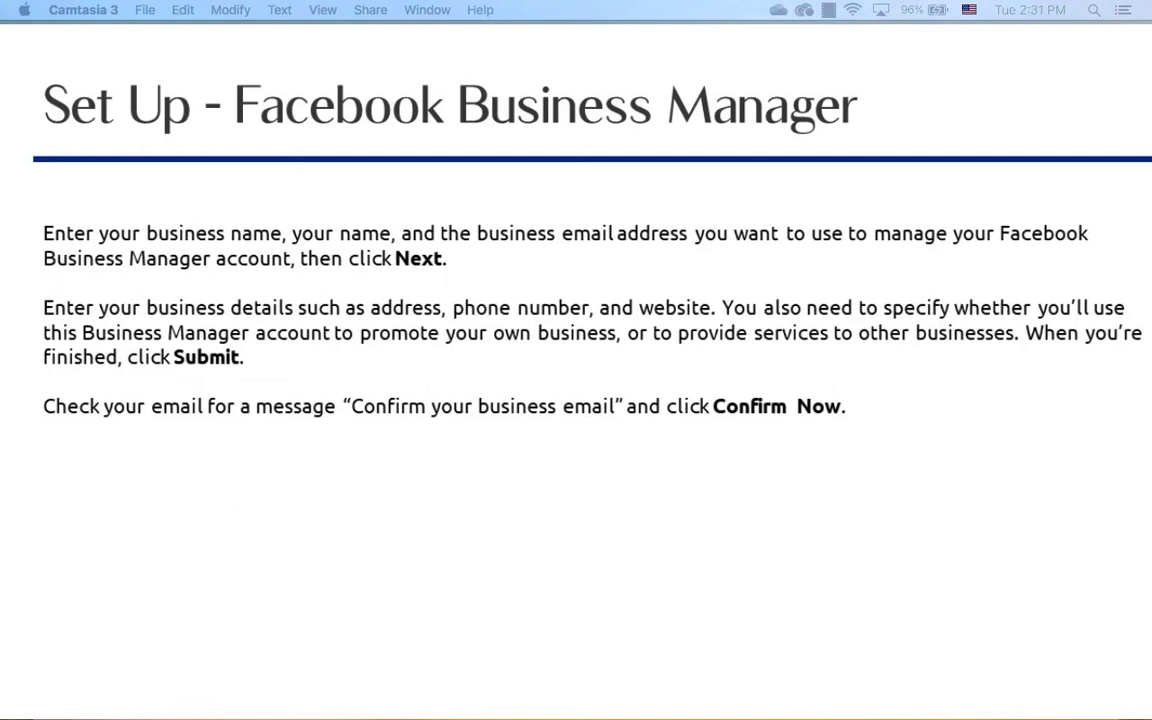
{"action": "key", "text": "Right"}
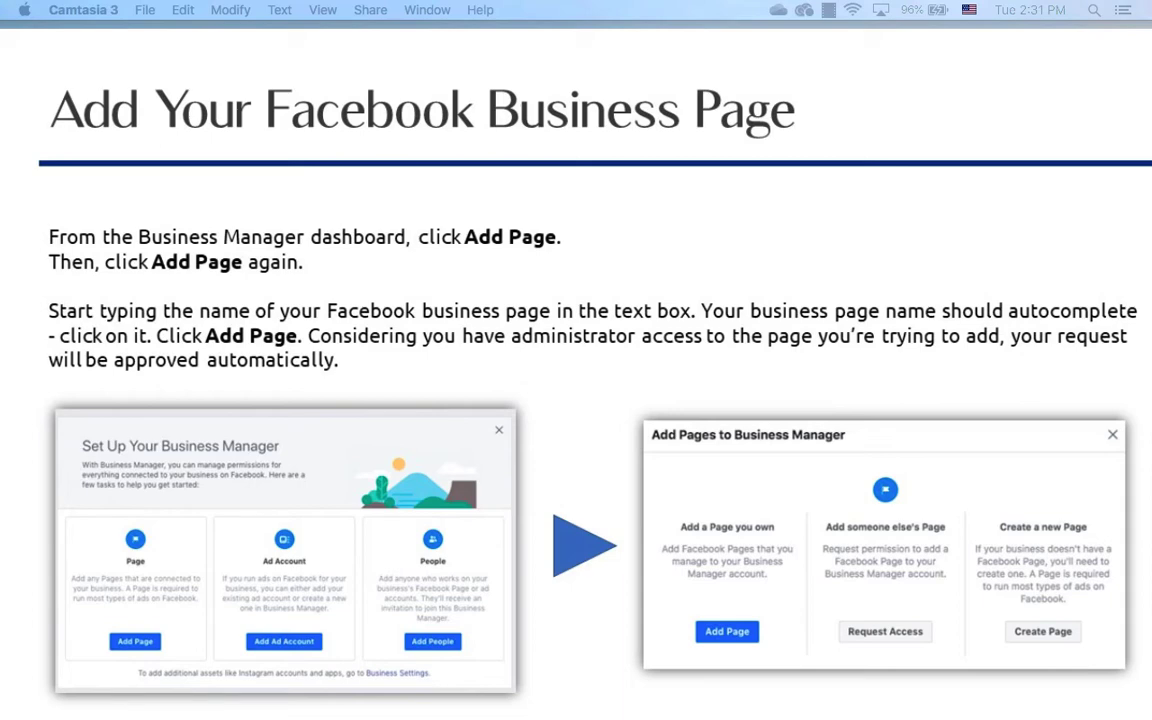
{"action": "key", "text": "Right"}
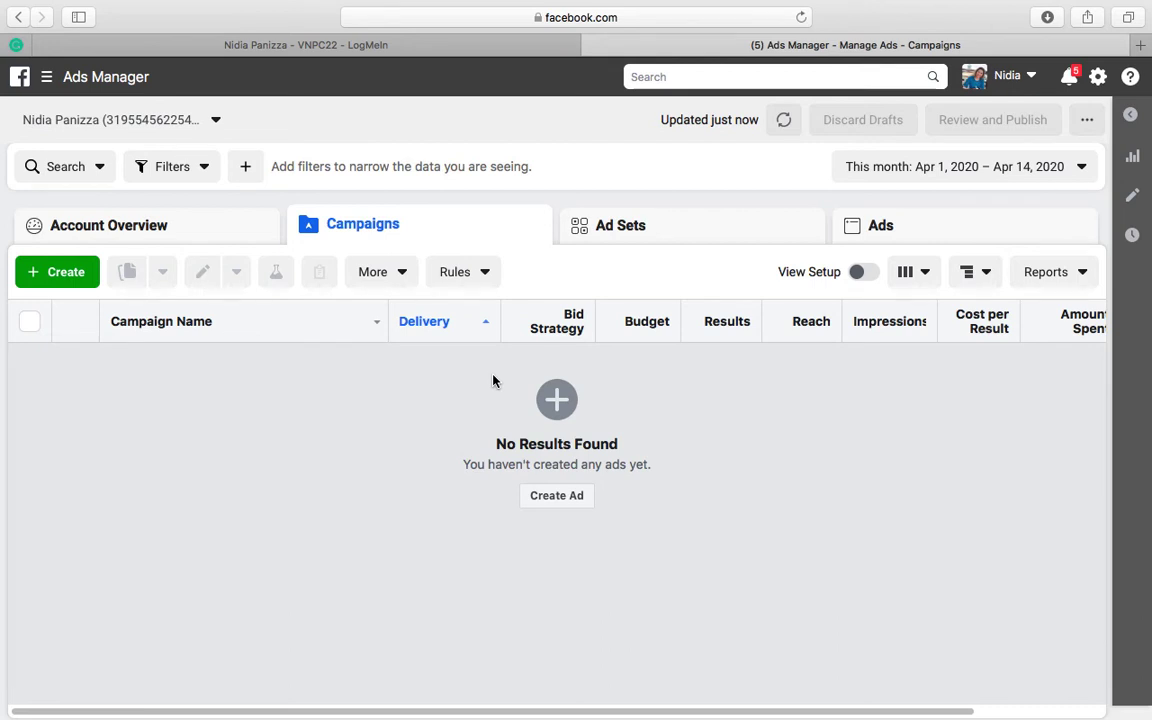
Step: Look through the account overview, campaigns, ad sets and ads views, and return to the campaigns list
{"action": "left_click", "coordinate": [212, 227]}
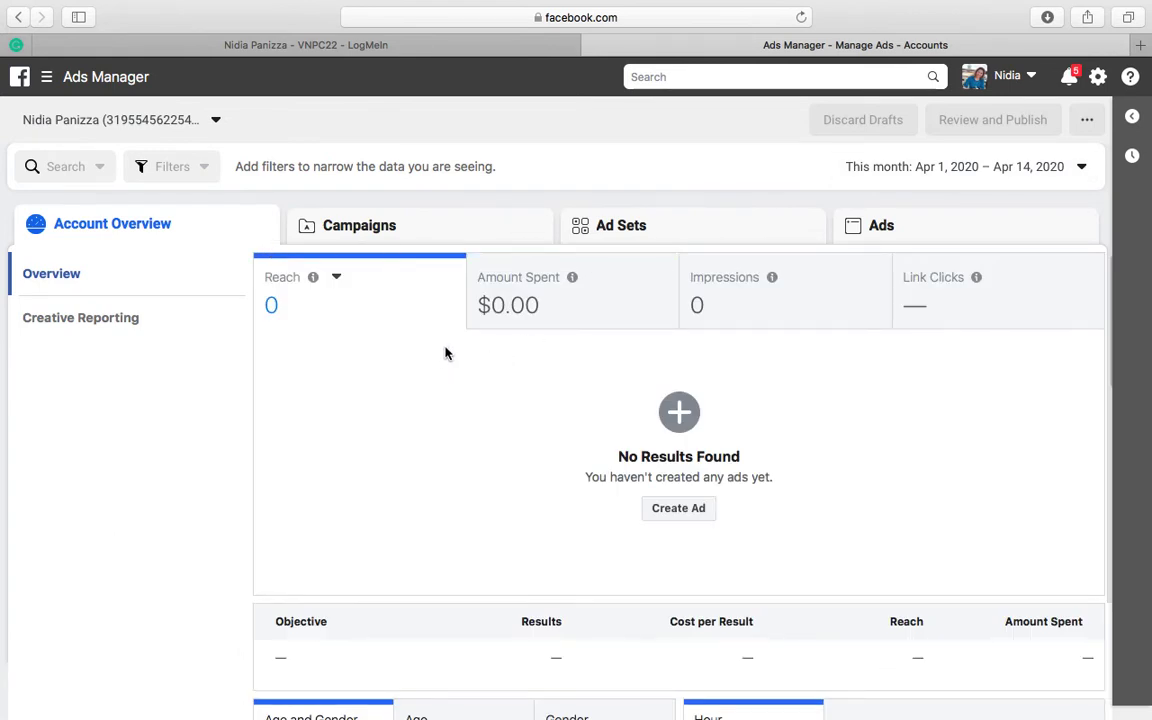
{"action": "left_click", "coordinate": [388, 231]}
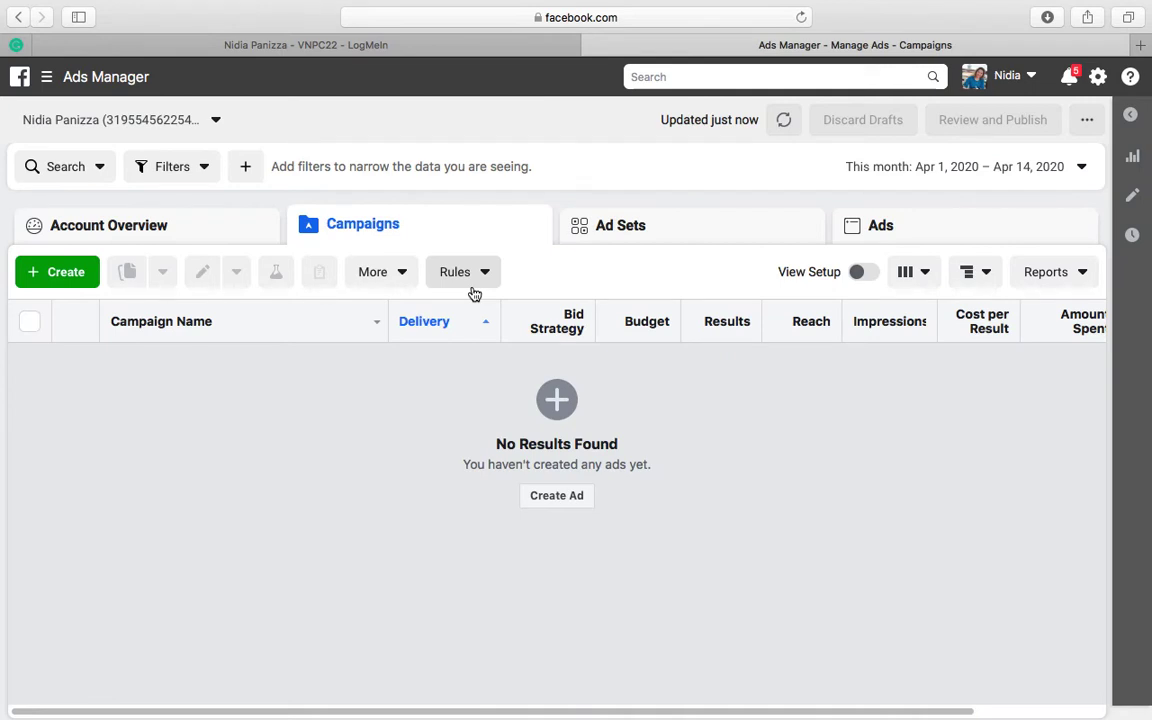
{"action": "left_click", "coordinate": [645, 234]}
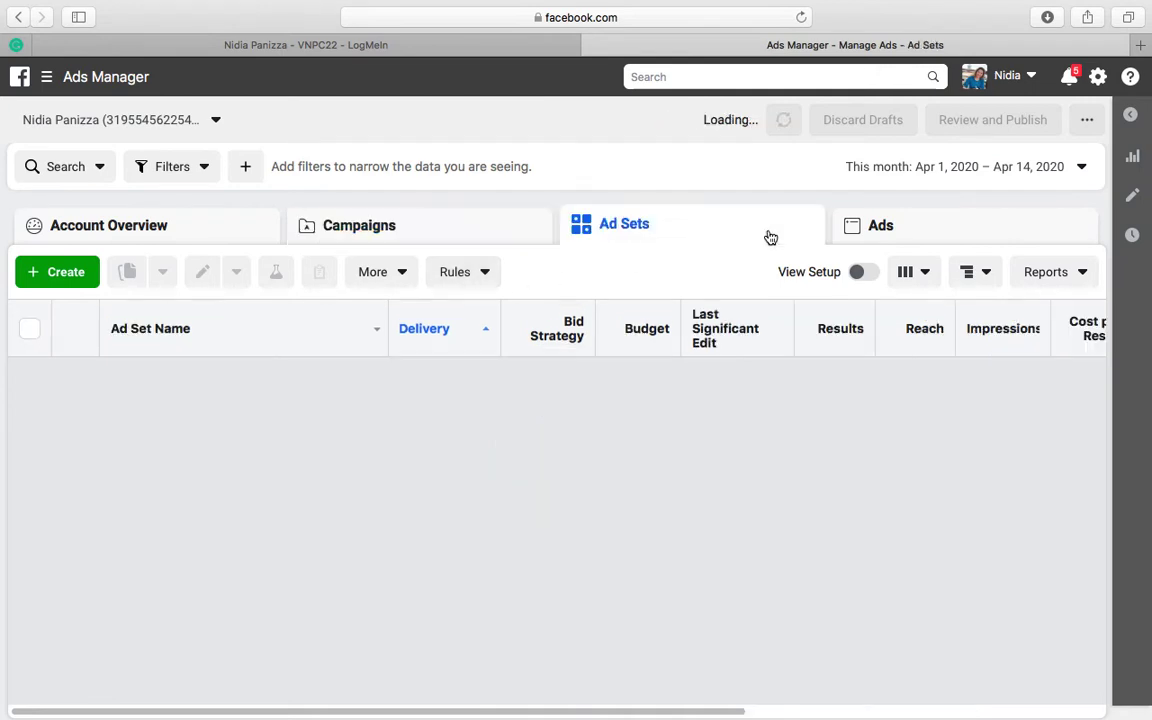
{"action": "left_click", "coordinate": [886, 229]}
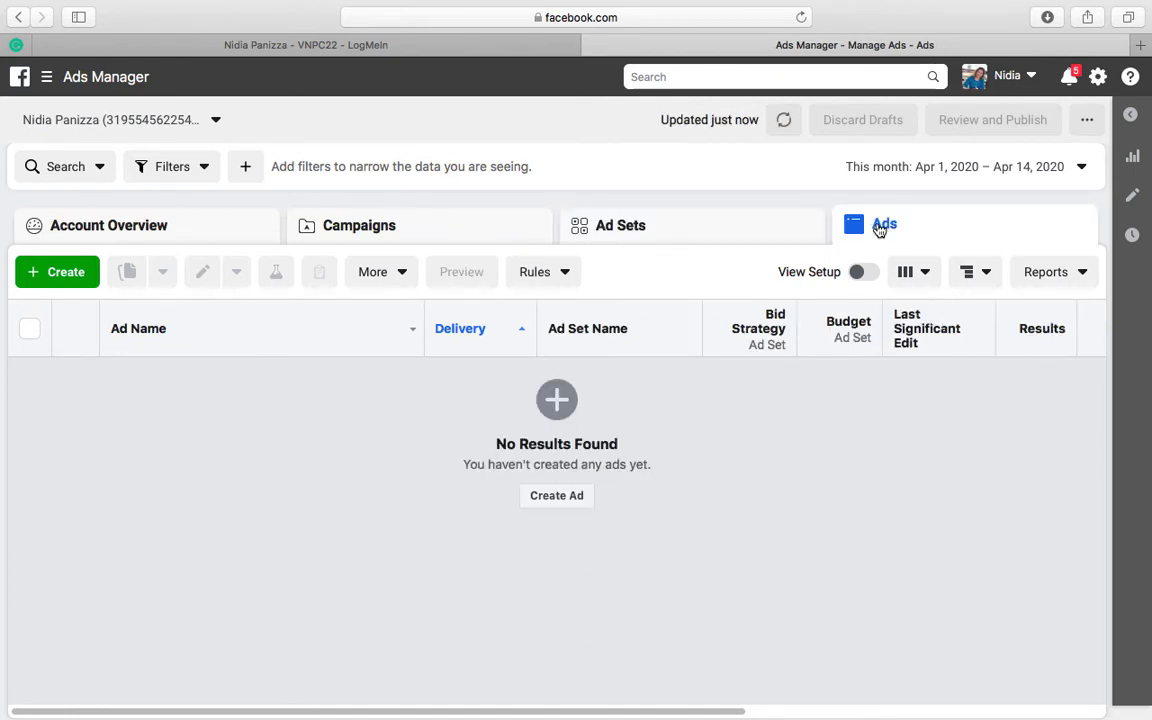
{"action": "left_click", "coordinate": [439, 231]}
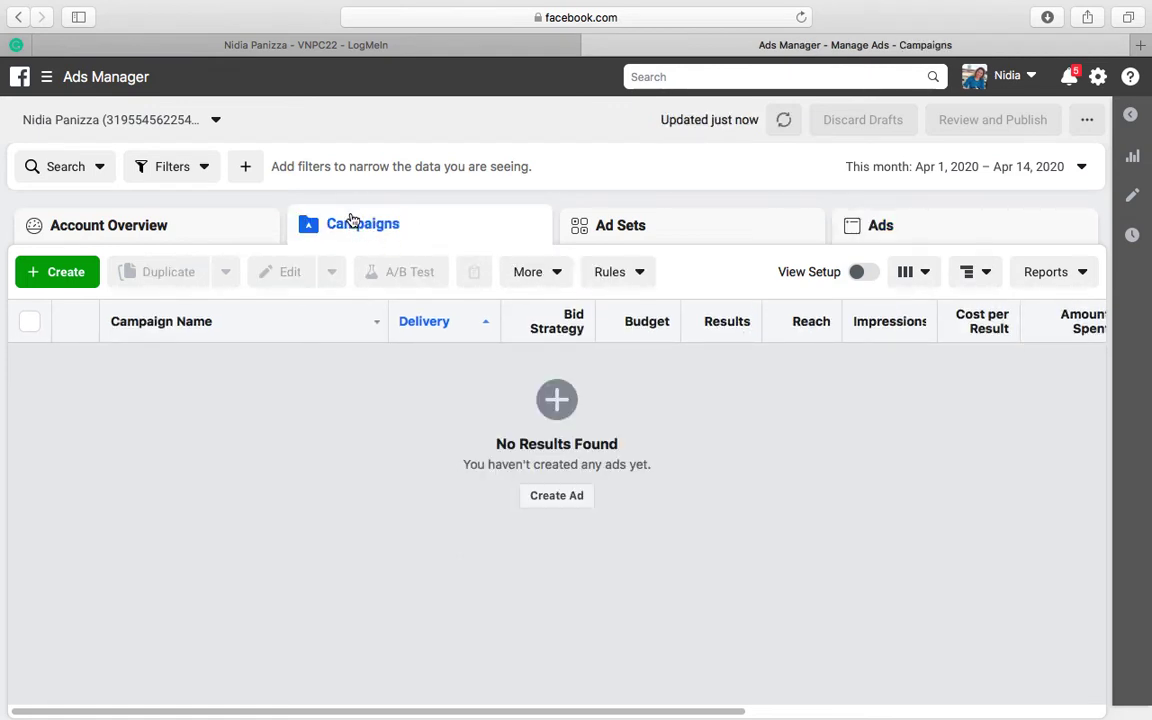
Step: Start a new campaign with the Traffic objective and mark it as a Special Ad Category campaign for Housing
{"action": "left_click", "coordinate": [60, 274]}
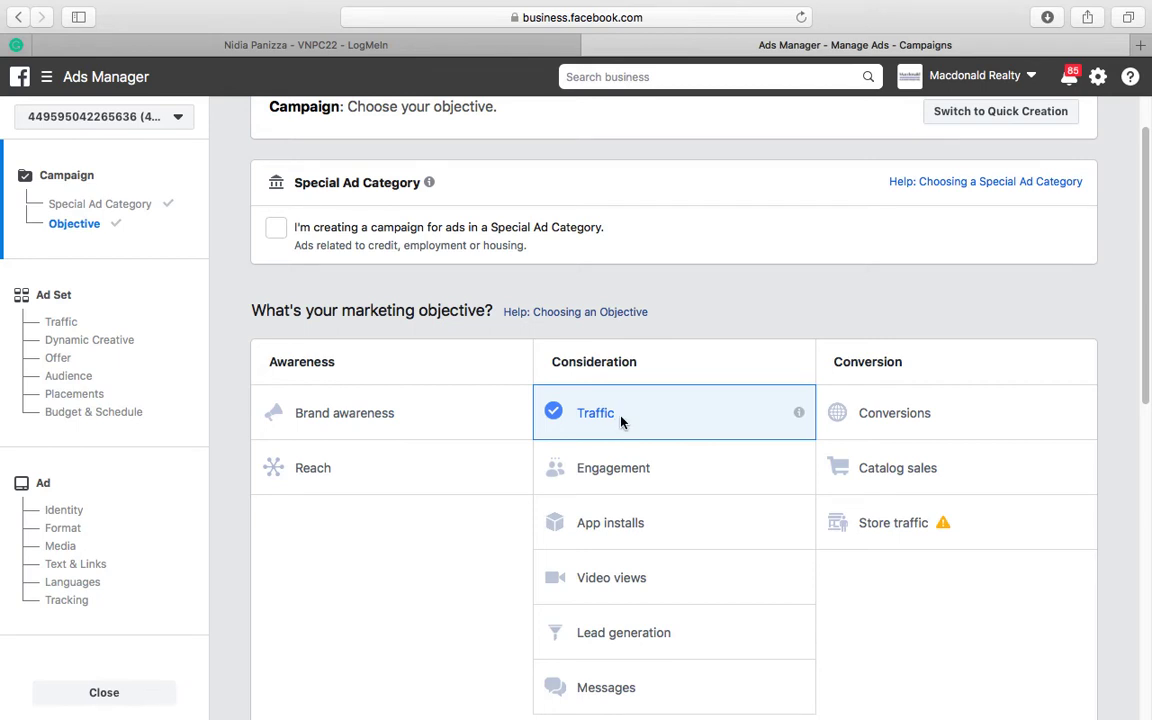
{"action": "mouse_move", "coordinate": [301, 182]}
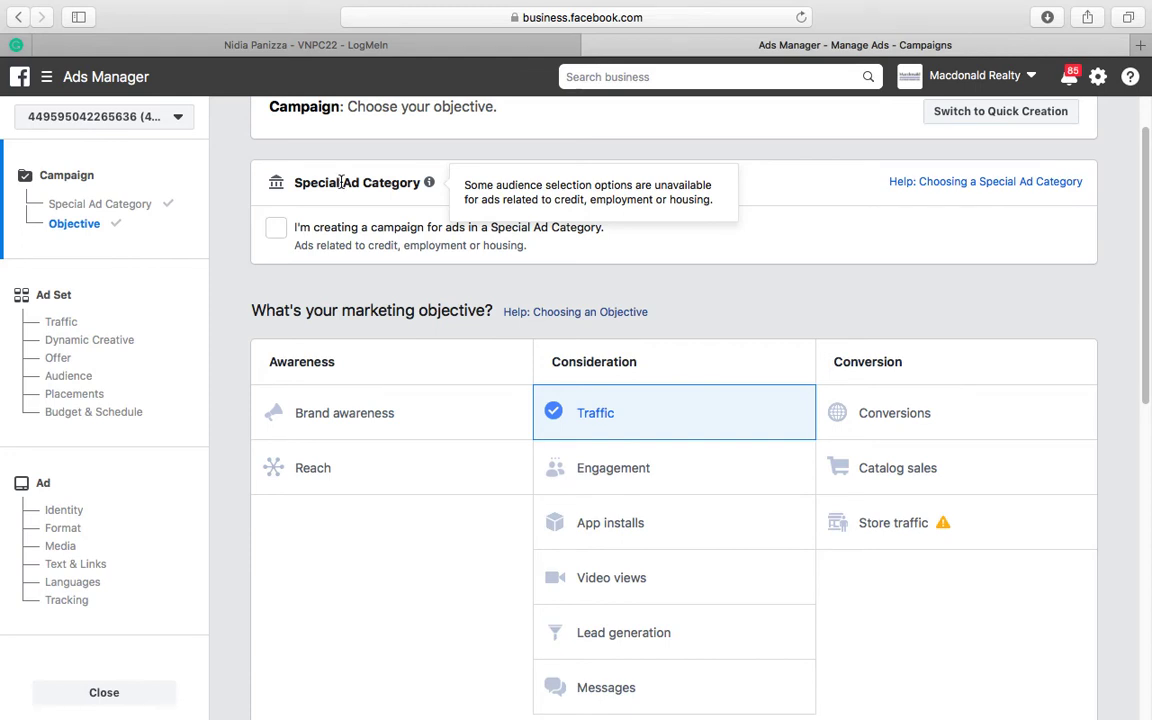
{"action": "left_click", "coordinate": [275, 232]}
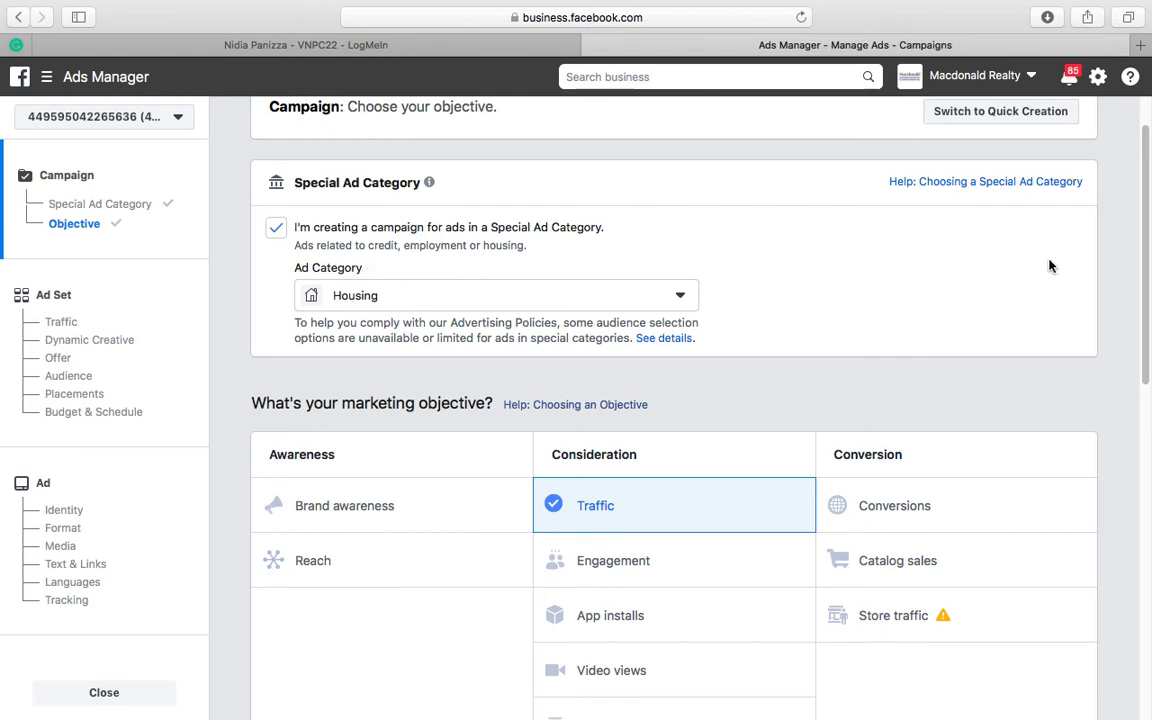
Step: Try the Daily Budget option for the campaign budget and switch it back to Lifetime Budget
{"action": "scroll", "coordinate": [1017, 404], "scroll_direction": "down", "scroll_amount": 10}
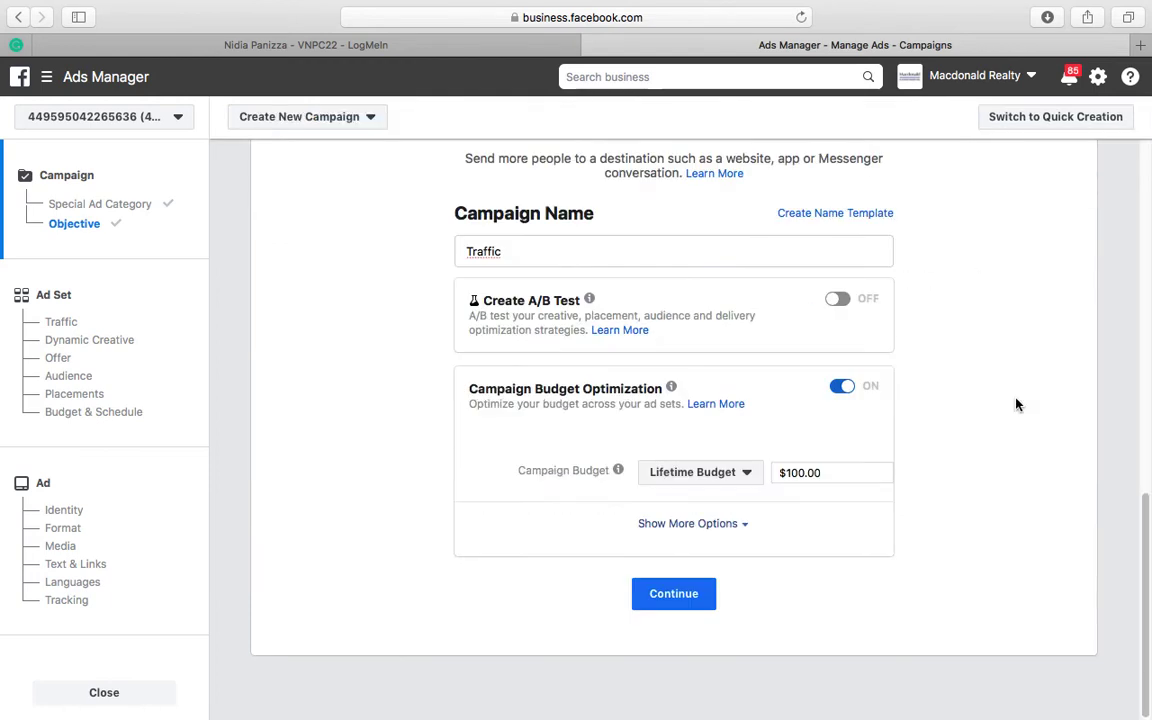
{"action": "left_click", "coordinate": [841, 251]}
{"action": "left_click", "coordinate": [934, 372]}
{"action": "left_click", "coordinate": [699, 473]}
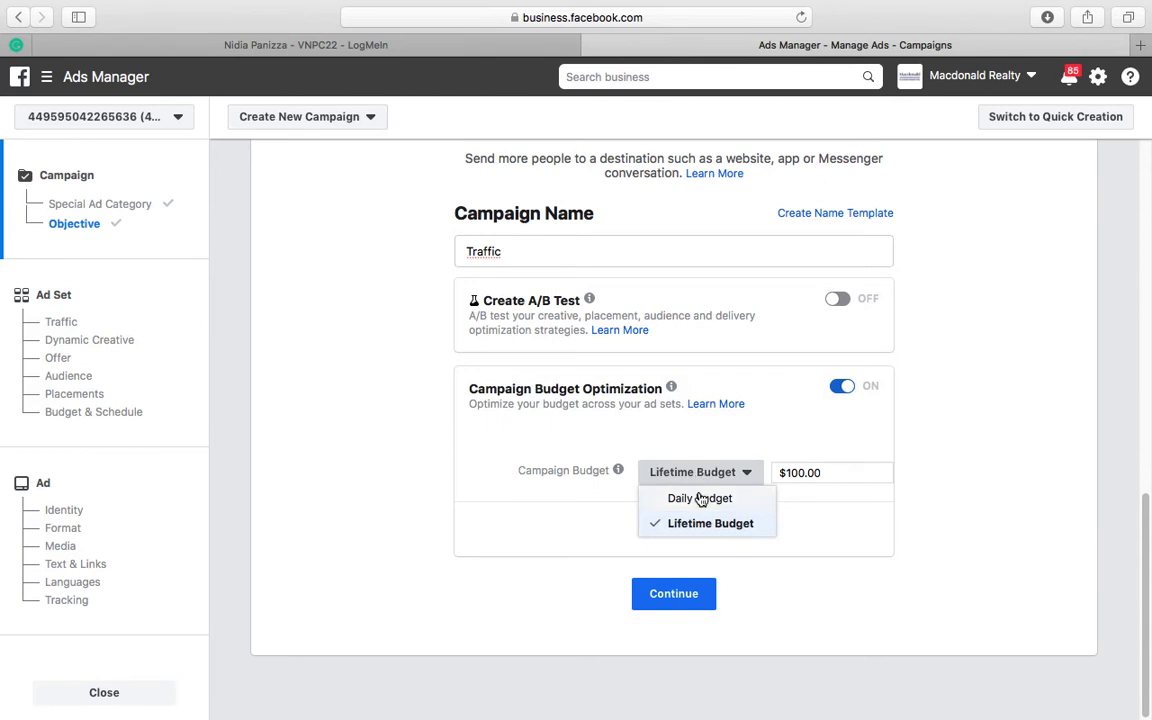
{"action": "left_click", "coordinate": [701, 498]}
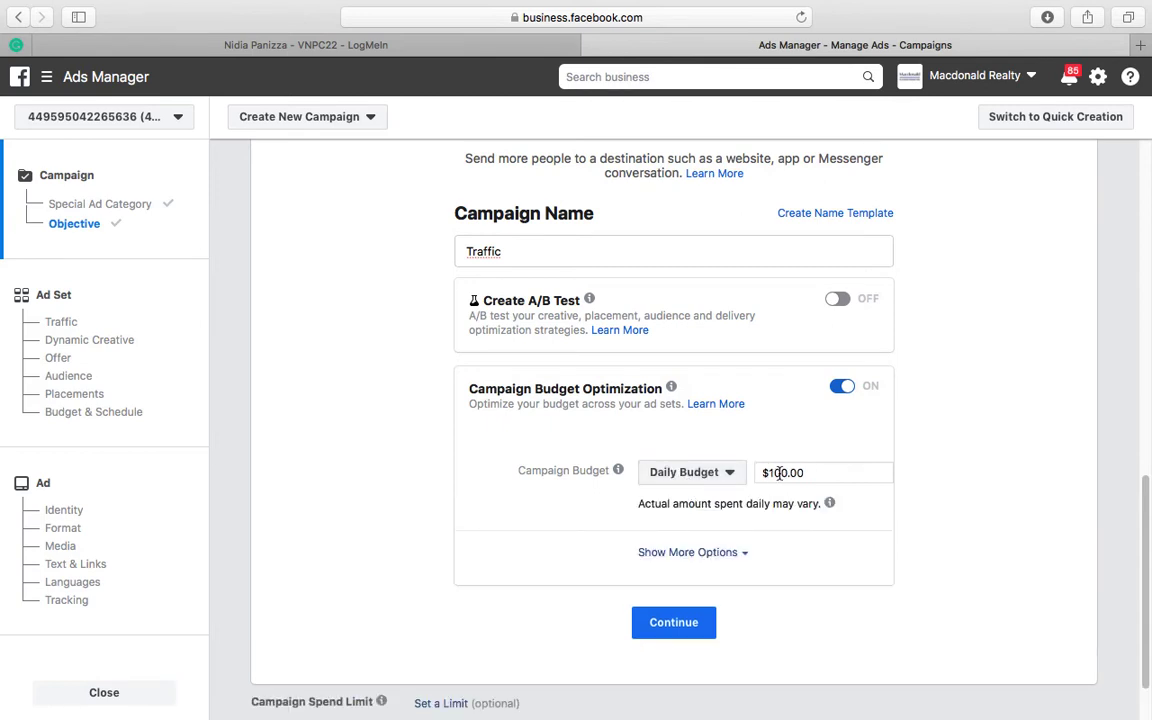
{"action": "left_click", "coordinate": [716, 479]}
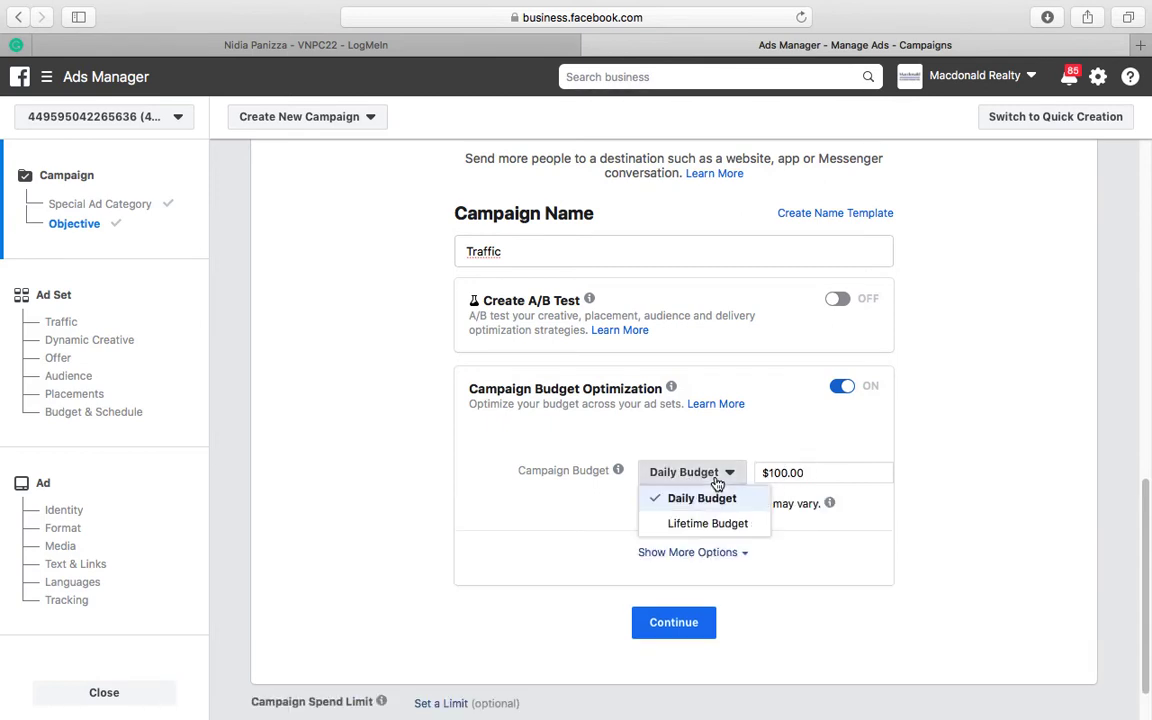
{"action": "left_click", "coordinate": [700, 524]}
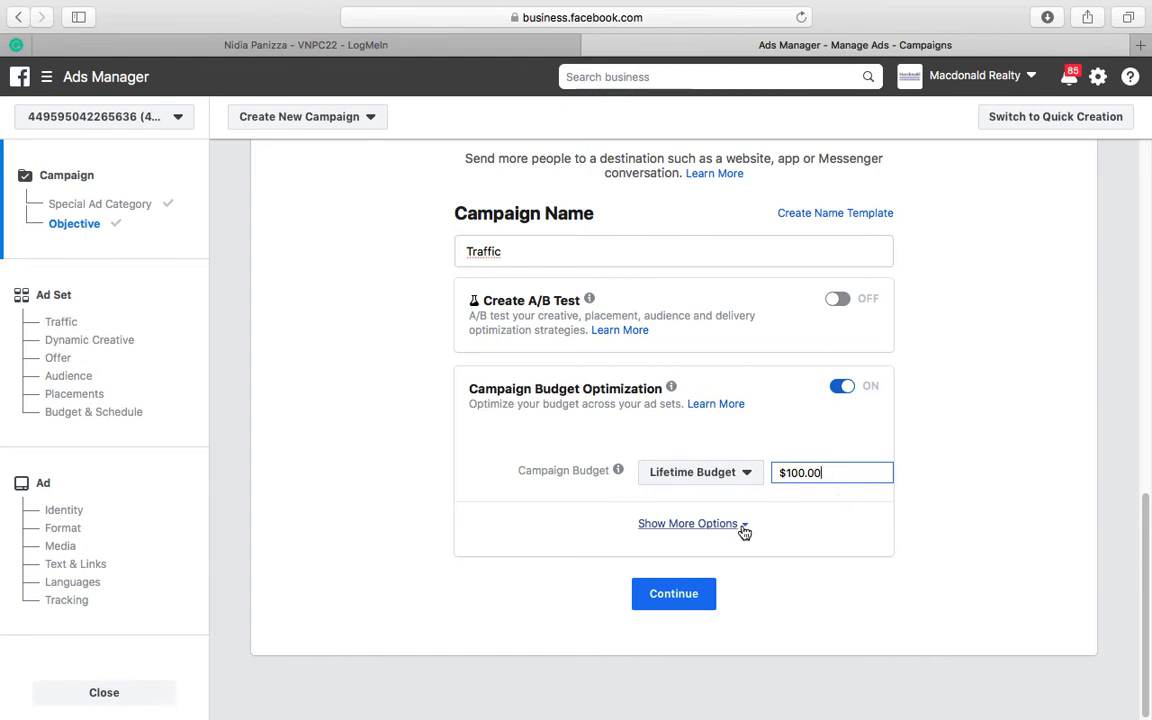
Step: Expand the budget options, set the lifetime budget to $700 with ads running all the time, and continue to the ad set
{"action": "left_click", "coordinate": [710, 529]}
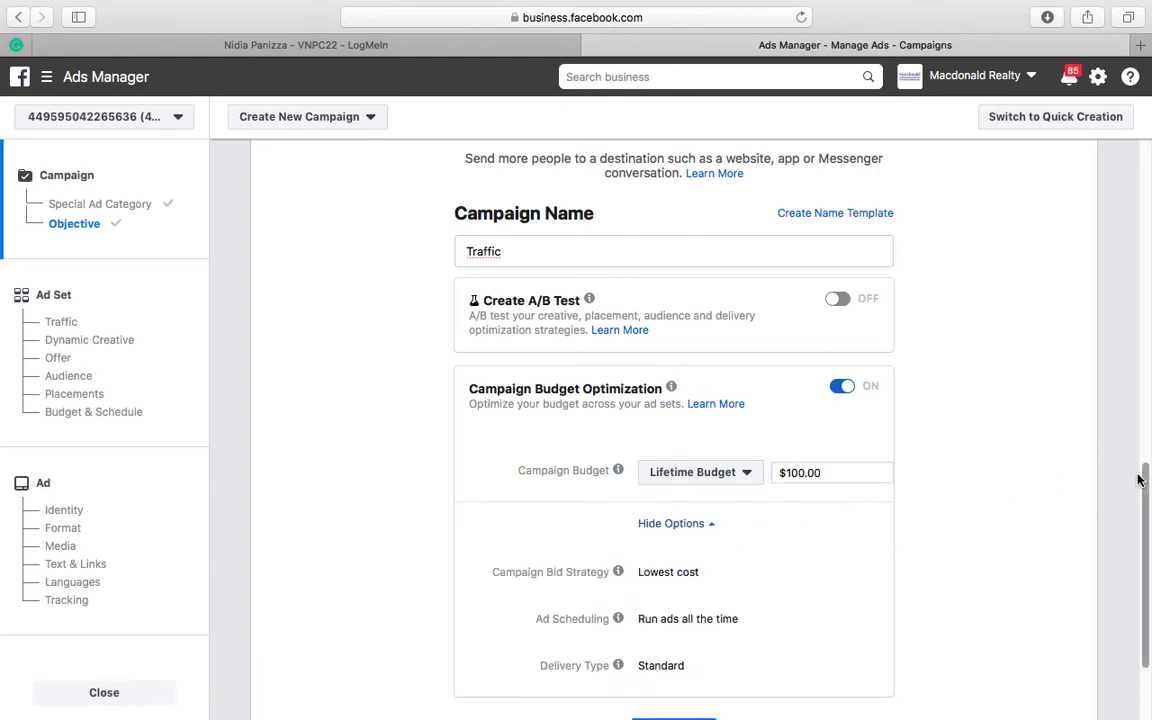
{"action": "left_click_drag", "start_coordinate": [1141, 470], "coordinate": [1148, 545]}
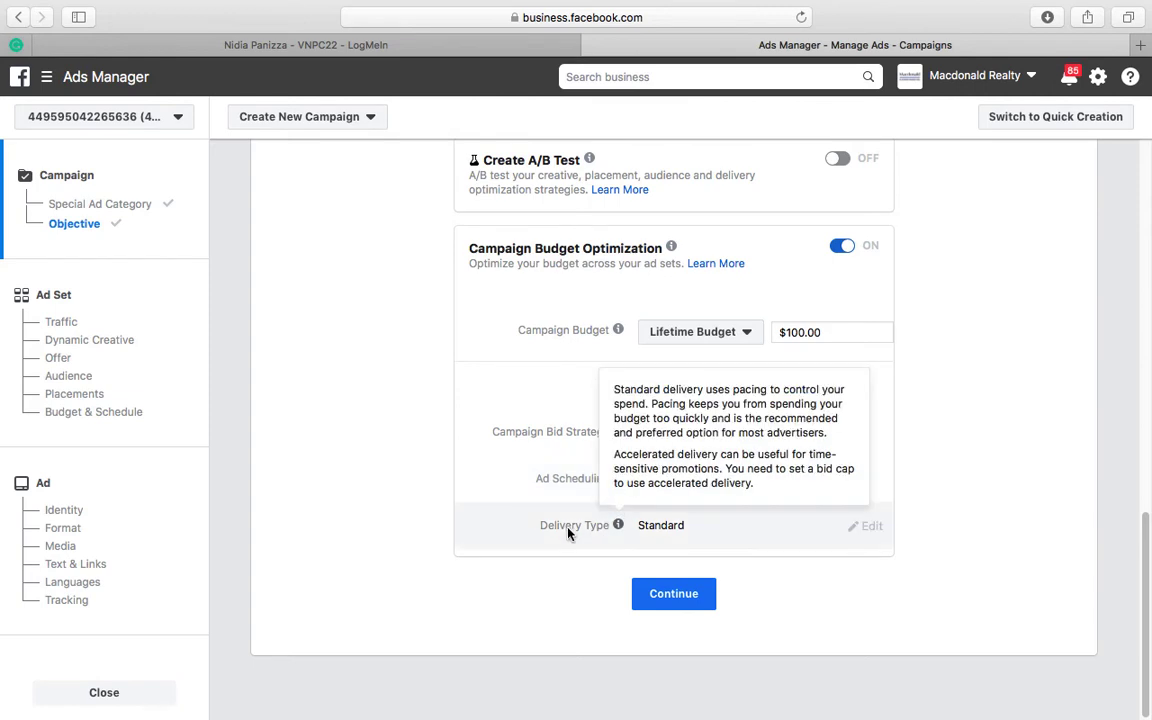
{"action": "mouse_move", "coordinate": [620, 529]}
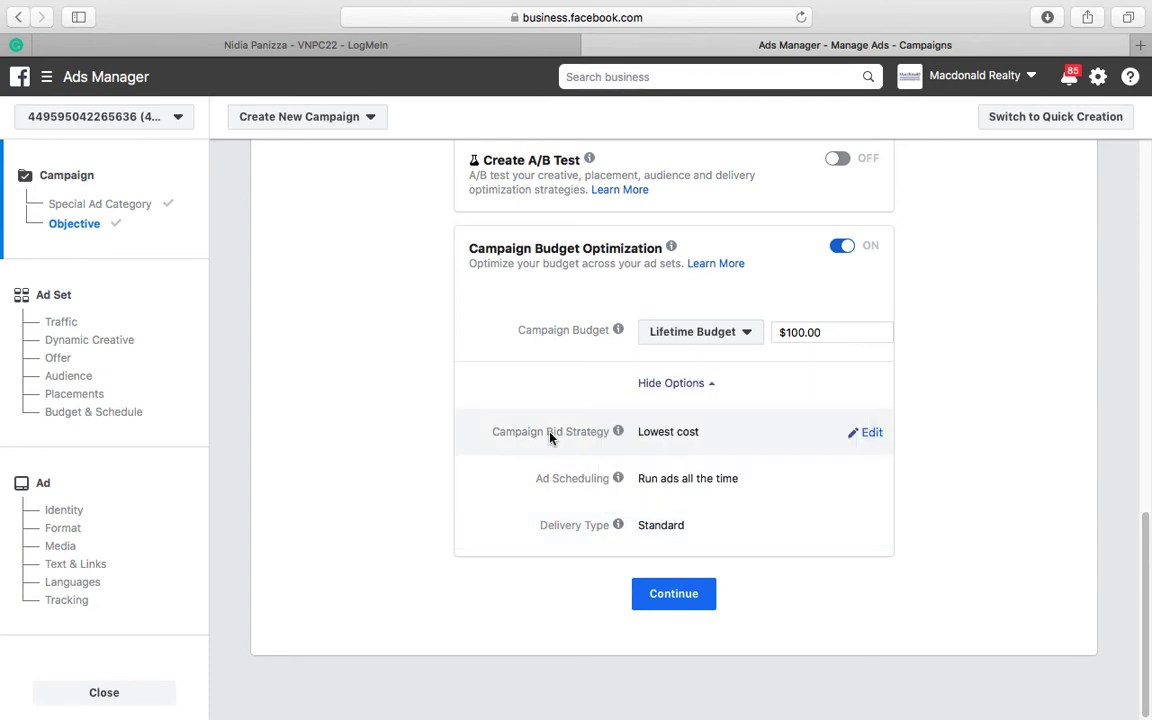
{"action": "mouse_move", "coordinate": [613, 443]}
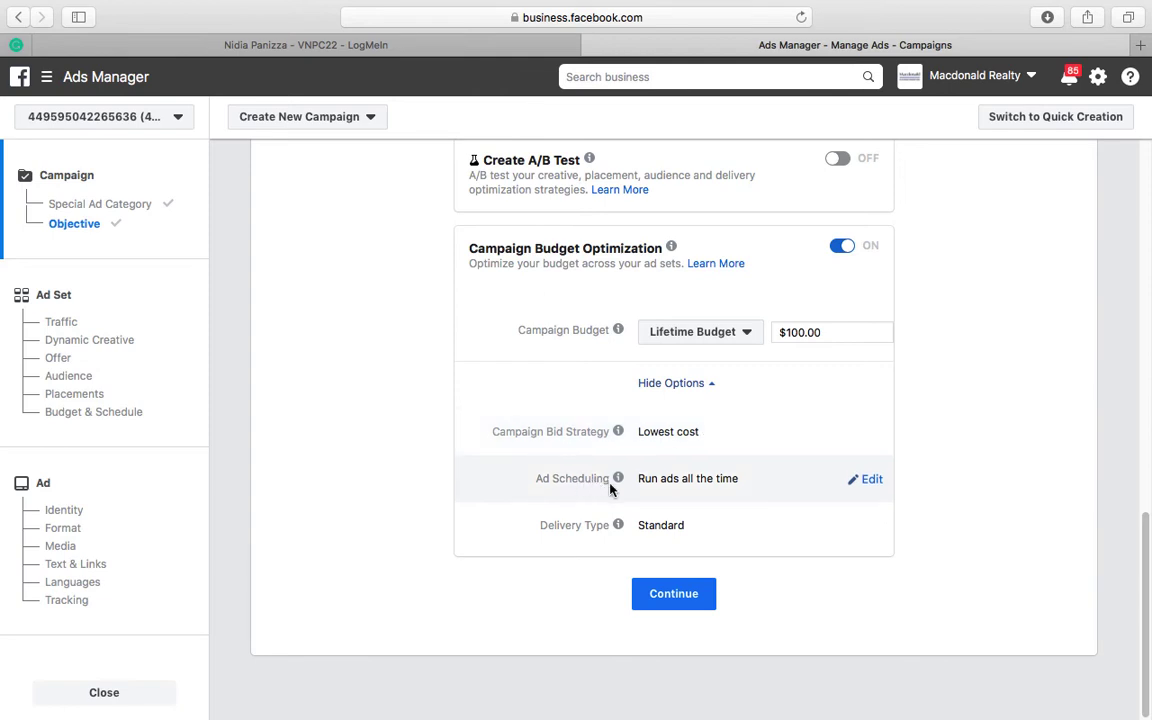
{"action": "left_click", "coordinate": [810, 479]}
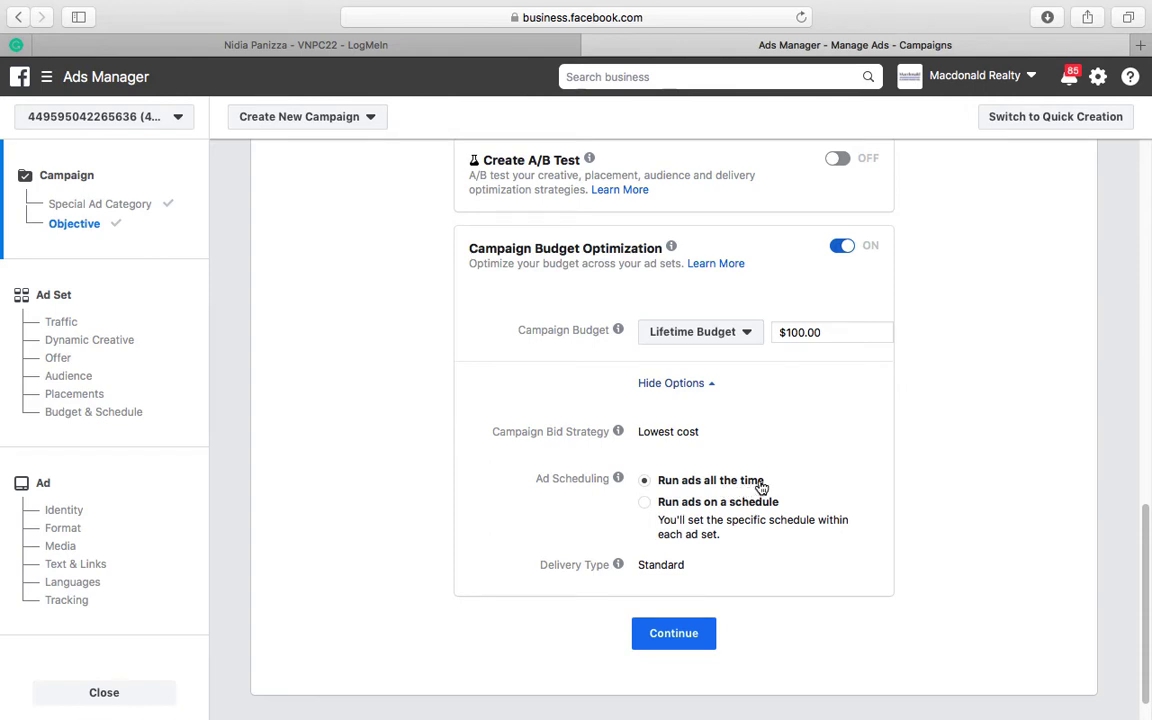
{"action": "scroll", "coordinate": [648, 470], "scroll_direction": "down", "scroll_amount": 1}
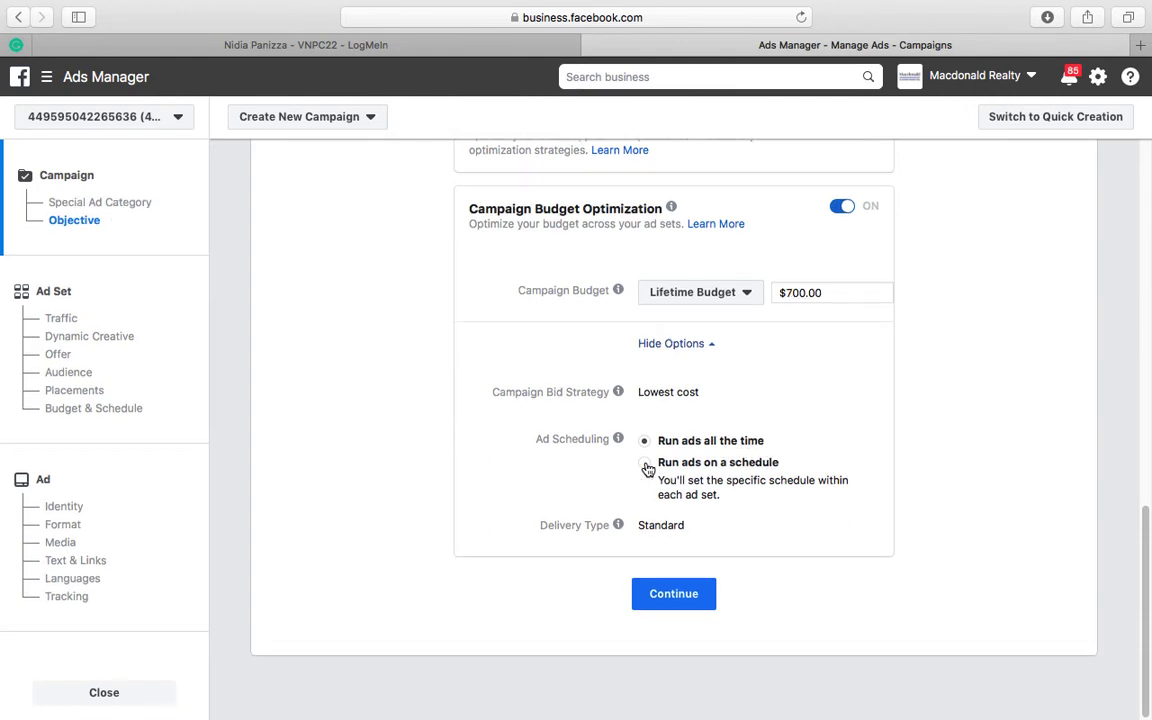
{"action": "left_click", "coordinate": [645, 464]}
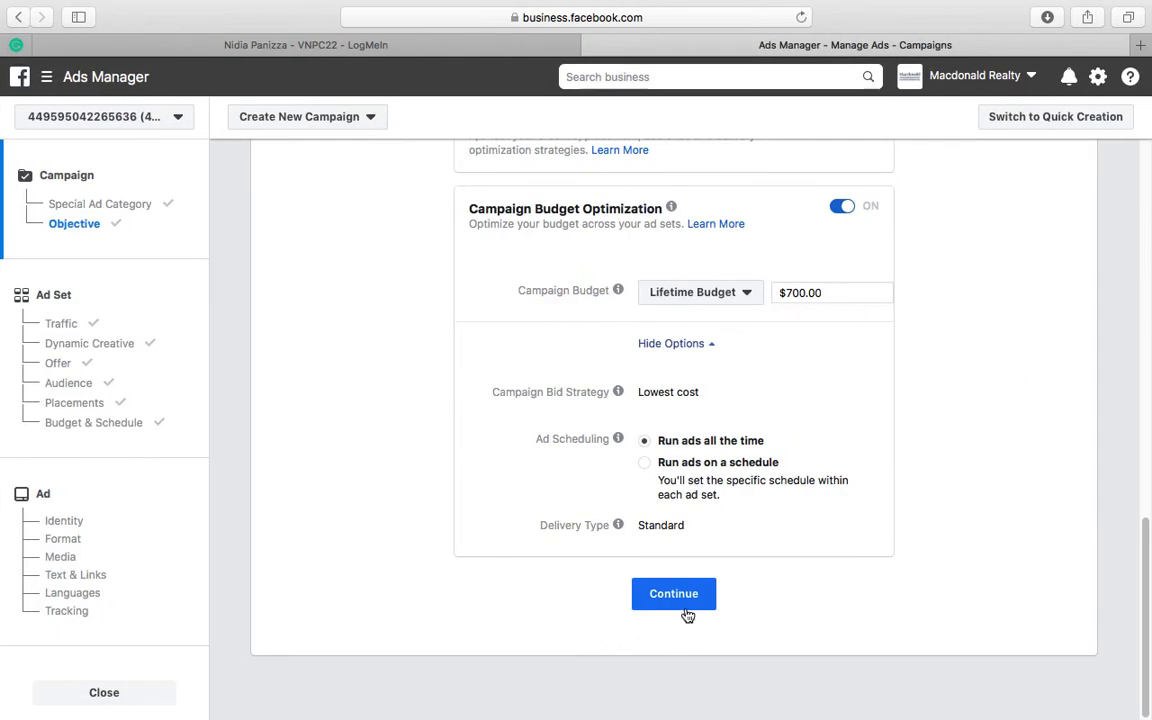
{"action": "left_click", "coordinate": [684, 597]}
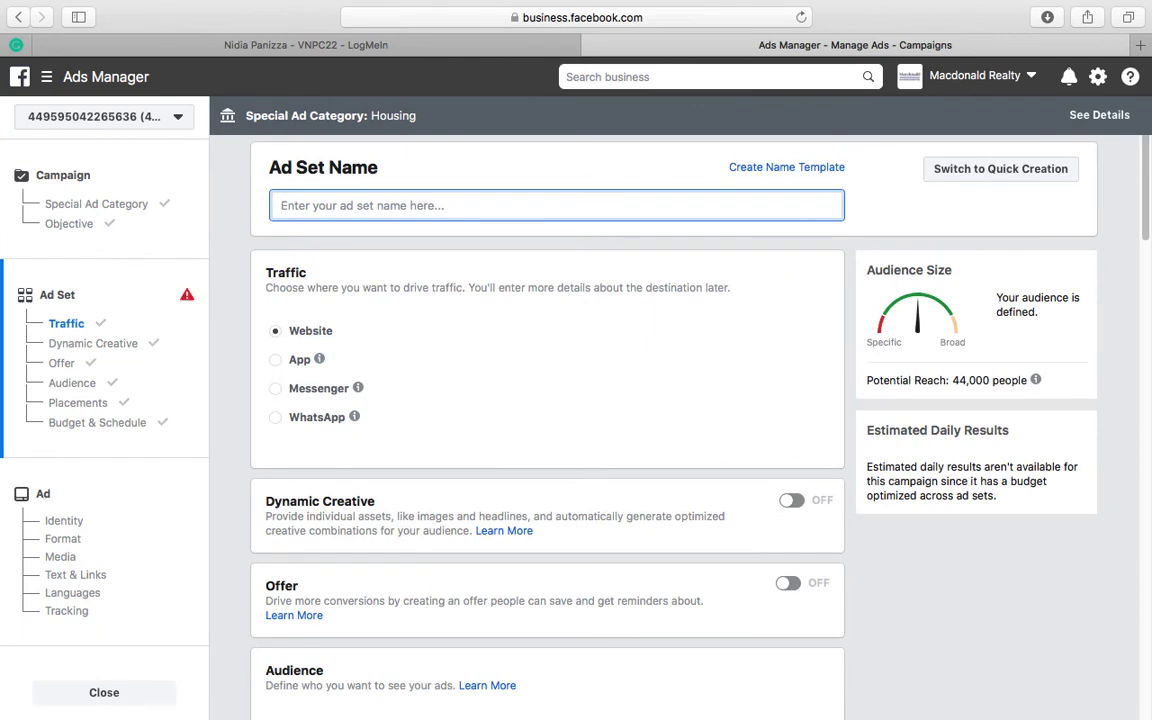
Step: Name the ad set Townhomes and keep Website as its traffic destination
{"action": "type", "text": "T"}
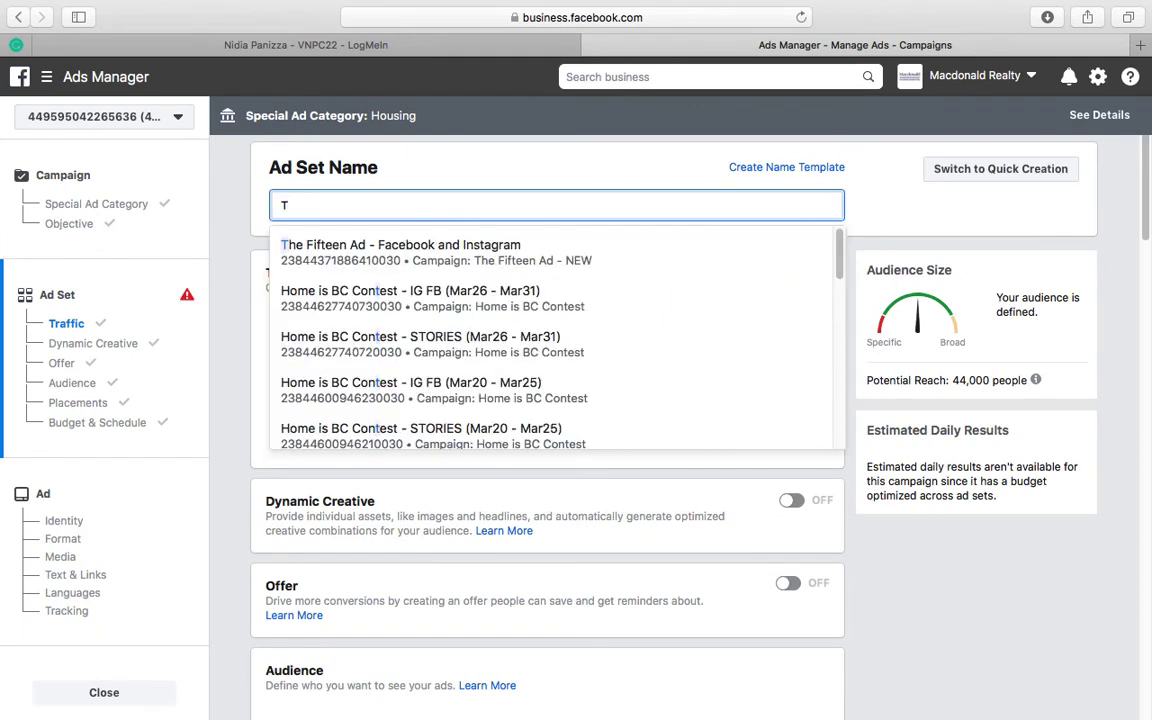
{"action": "type", "text": "ow"}
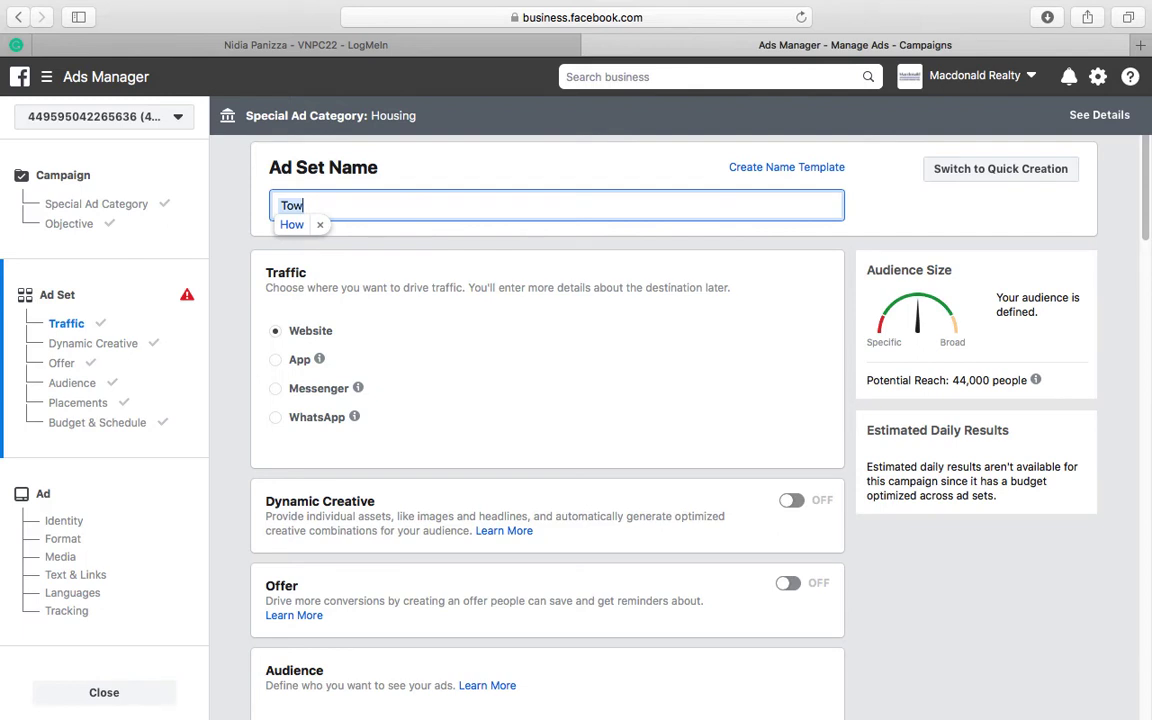
{"action": "type", "text": "n"}
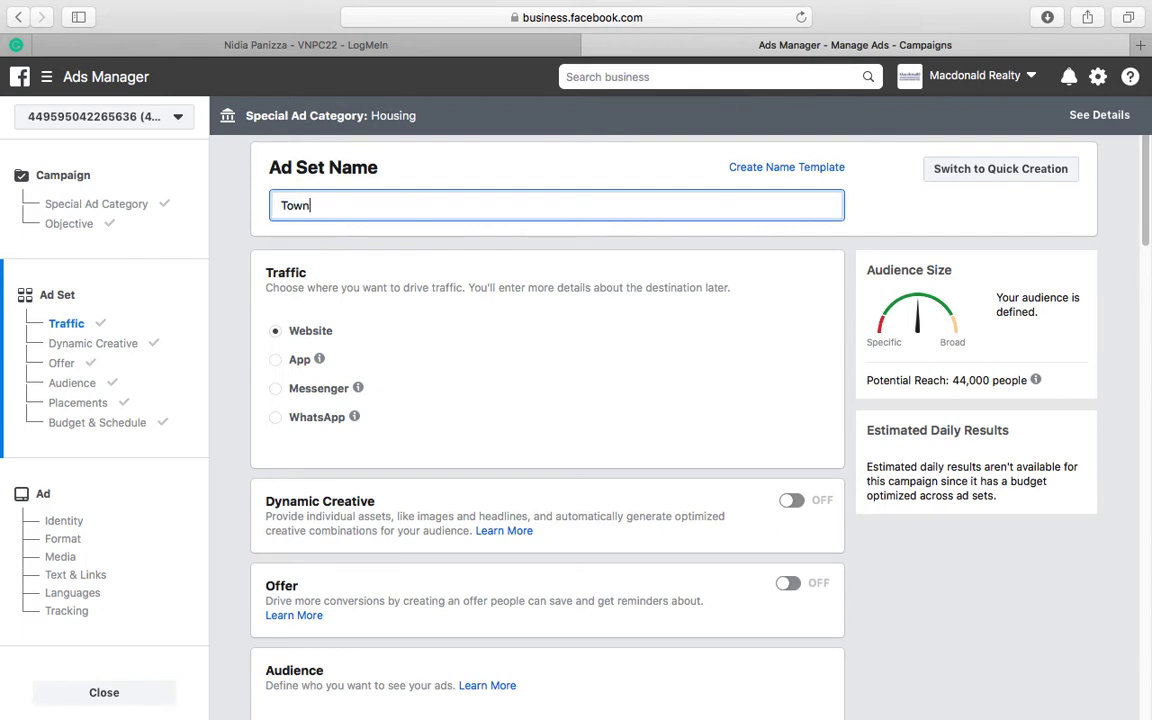
{"action": "type", "text": "homes"}
{"action": "scroll", "coordinate": [372, 302], "scroll_direction": "down", "scroll_amount": 1}
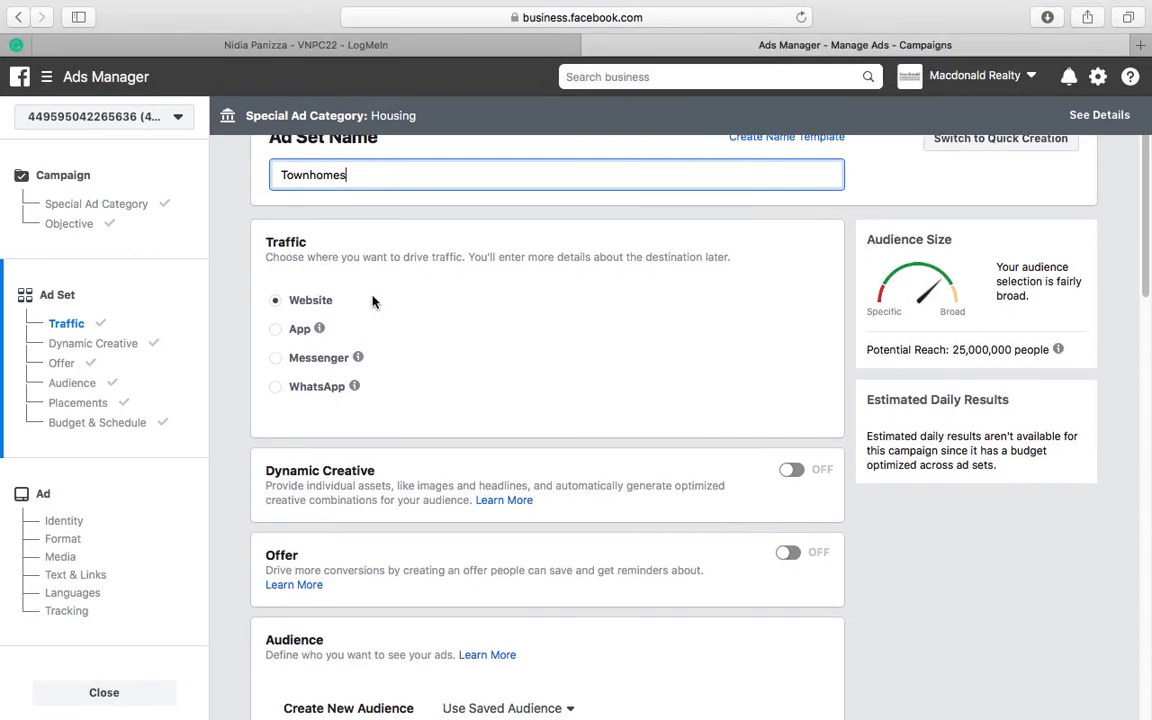
{"action": "scroll", "coordinate": [373, 302], "scroll_direction": "down", "scroll_amount": 1}
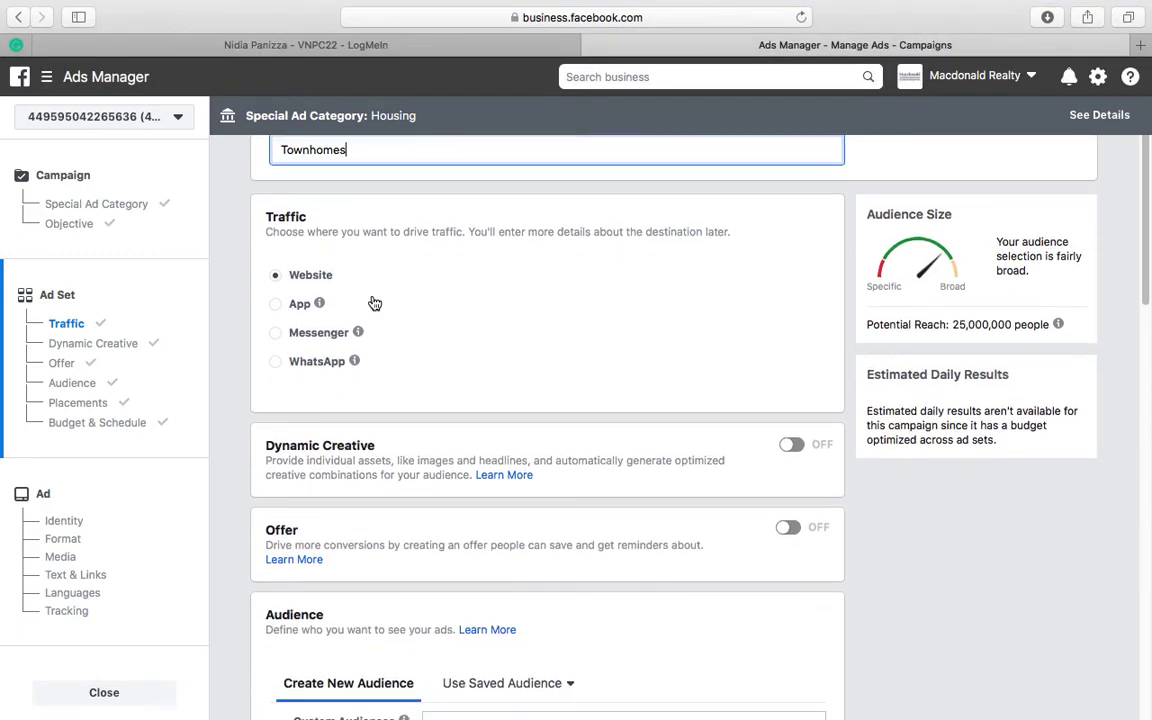
{"action": "scroll", "coordinate": [374, 302], "scroll_direction": "down", "scroll_amount": 1}
{"action": "scroll", "coordinate": [374, 302], "scroll_direction": "down", "scroll_amount": 1}
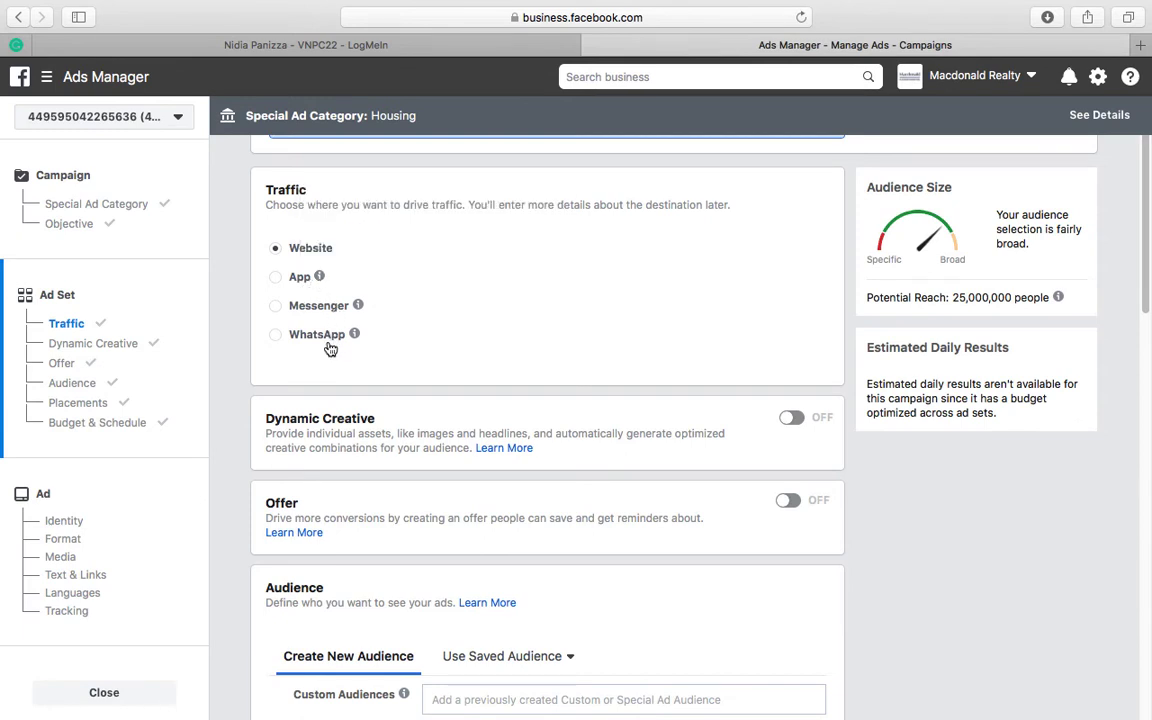
{"action": "left_click", "coordinate": [276, 249]}
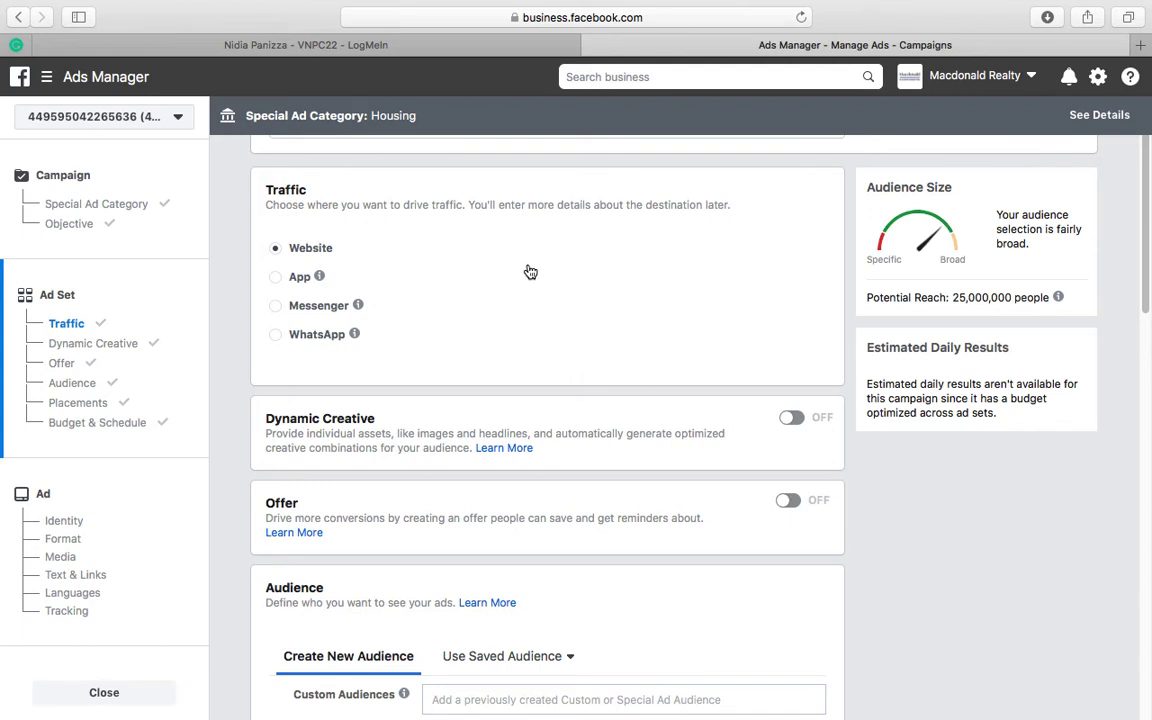
Step: Review the ad set's audience section and the types of new audience that can be created
{"action": "scroll", "coordinate": [530, 272], "scroll_direction": "down", "scroll_amount": 4}
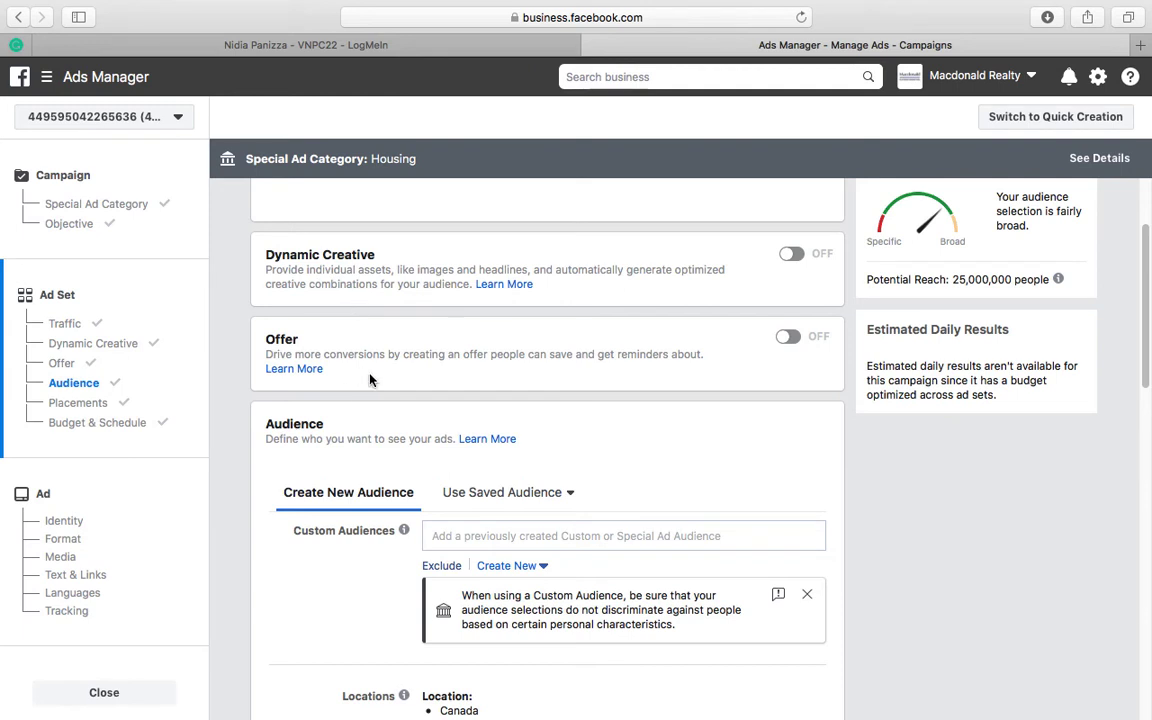
{"action": "scroll", "coordinate": [562, 380], "scroll_direction": "down", "scroll_amount": 1}
{"action": "scroll", "coordinate": [563, 380], "scroll_direction": "down", "scroll_amount": 5}
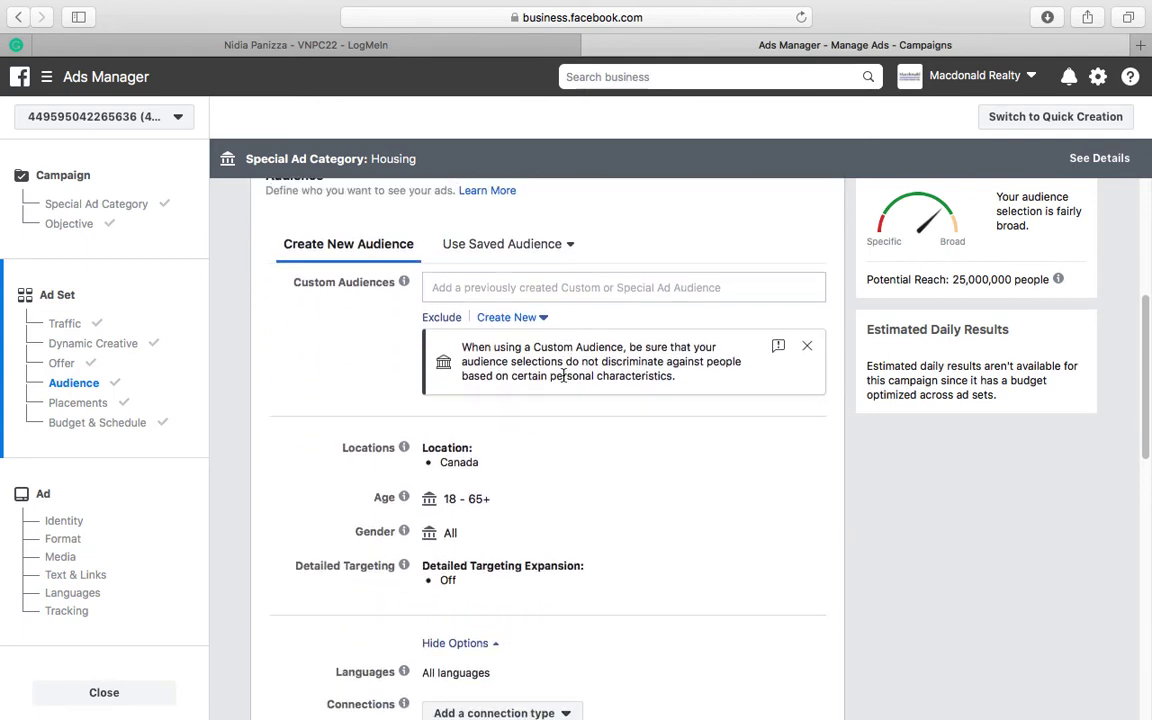
{"action": "scroll", "coordinate": [563, 375], "scroll_direction": "up", "scroll_amount": 1}
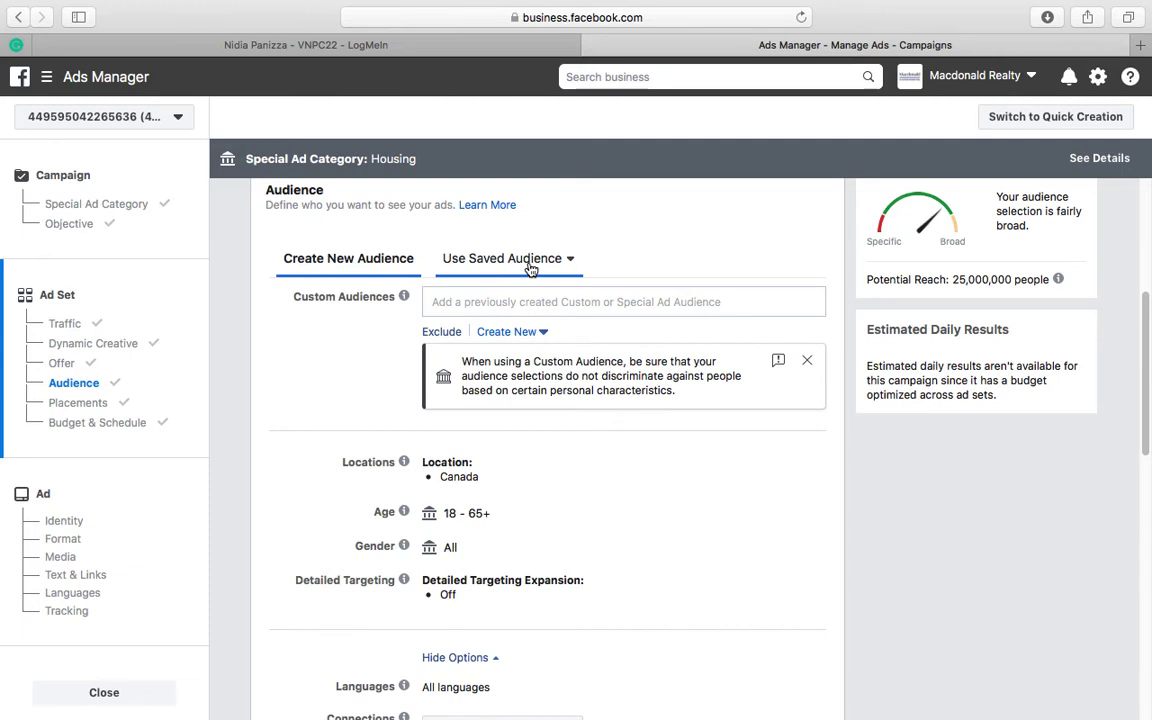
{"action": "scroll", "coordinate": [505, 300], "scroll_direction": "down", "scroll_amount": 1}
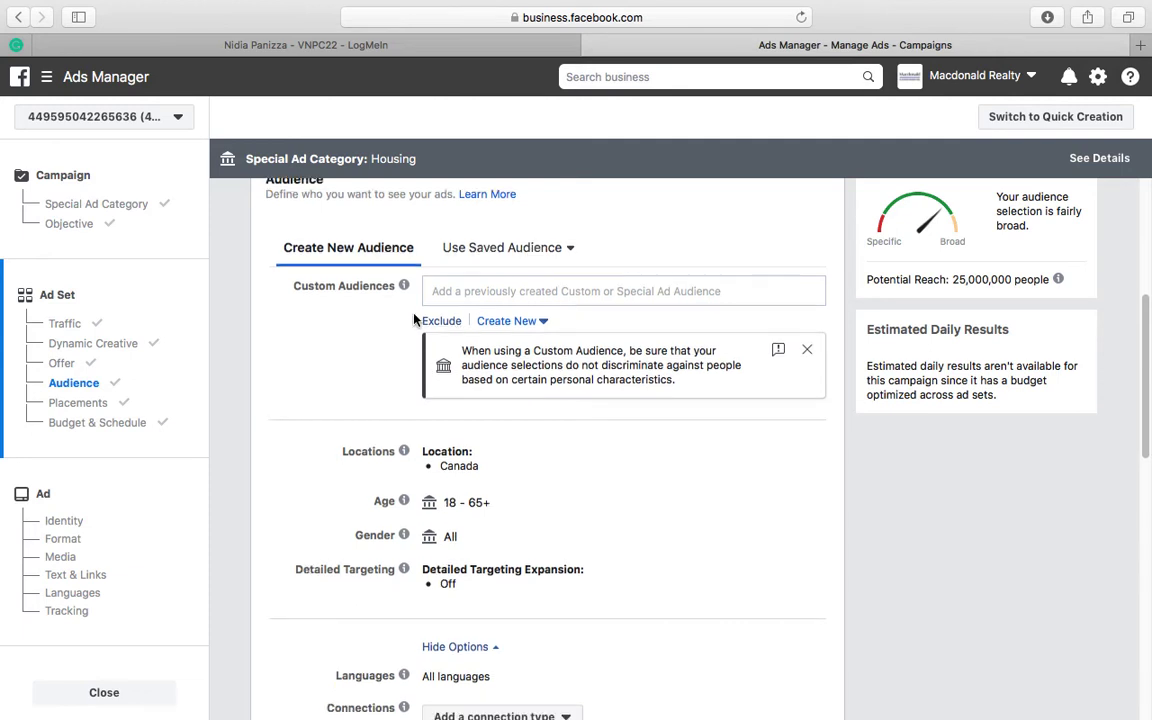
{"action": "left_click", "coordinate": [516, 322]}
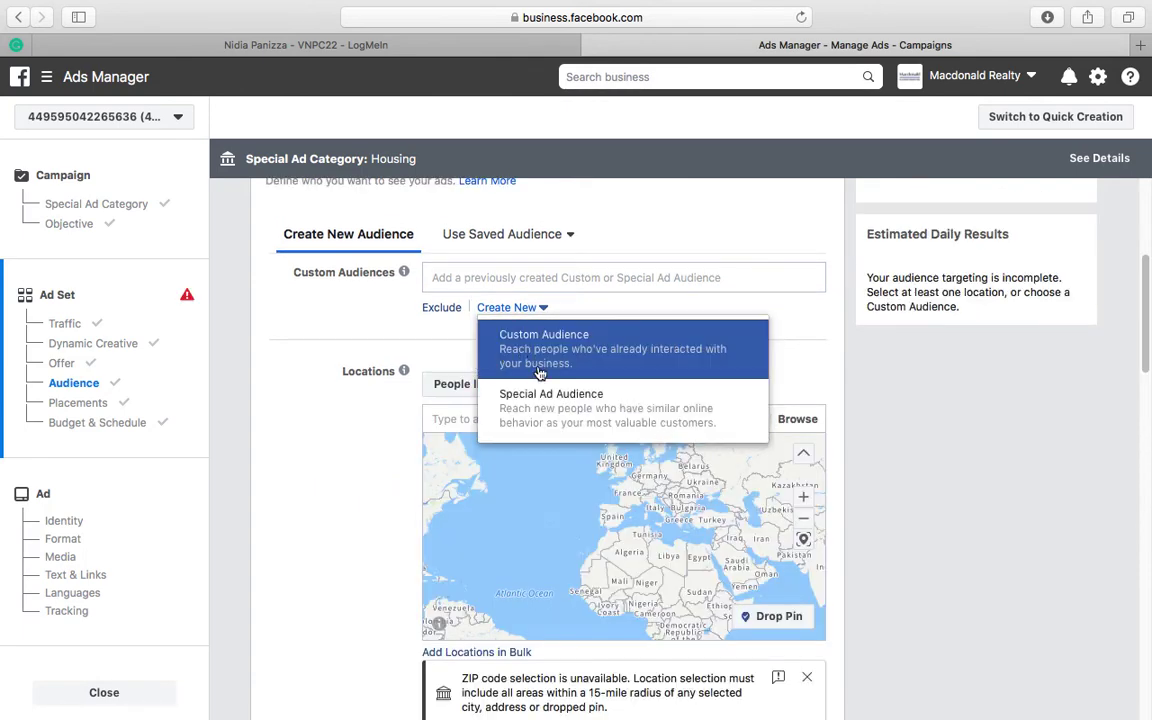
{"action": "left_click", "coordinate": [423, 354]}
Step: Add Vancouver, British Columbia, Canada as the audience's target location for people living there
{"action": "scroll", "coordinate": [480, 400], "scroll_direction": "down", "scroll_amount": 1}
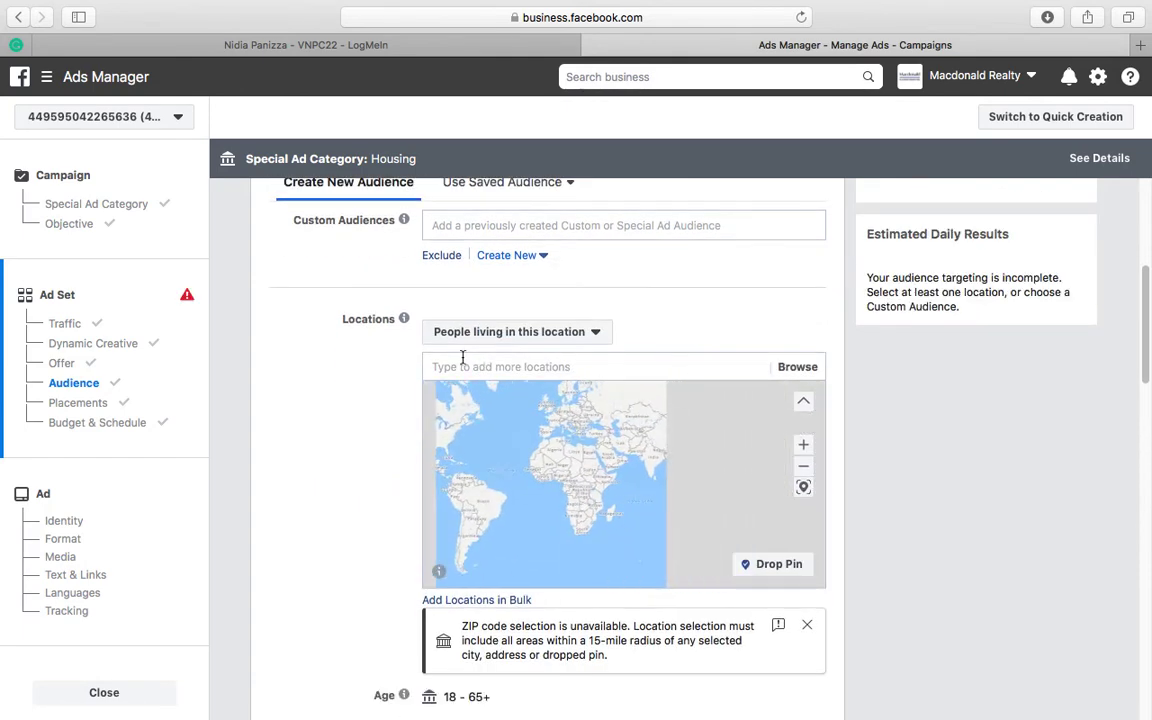
{"action": "left_click", "coordinate": [493, 365]}
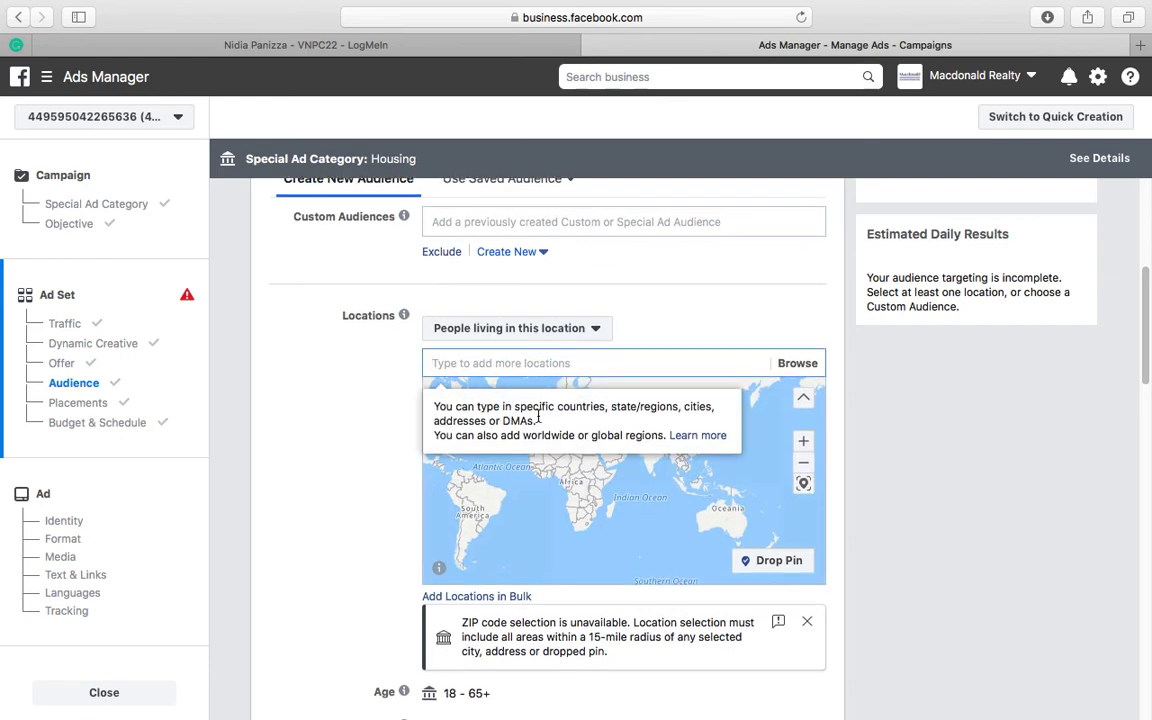
{"action": "scroll", "coordinate": [490, 430], "scroll_direction": "down", "scroll_amount": 1}
{"action": "scroll", "coordinate": [404, 553], "scroll_direction": "down", "scroll_amount": 1}
{"action": "scroll", "coordinate": [404, 553], "scroll_direction": "down", "scroll_amount": 5}
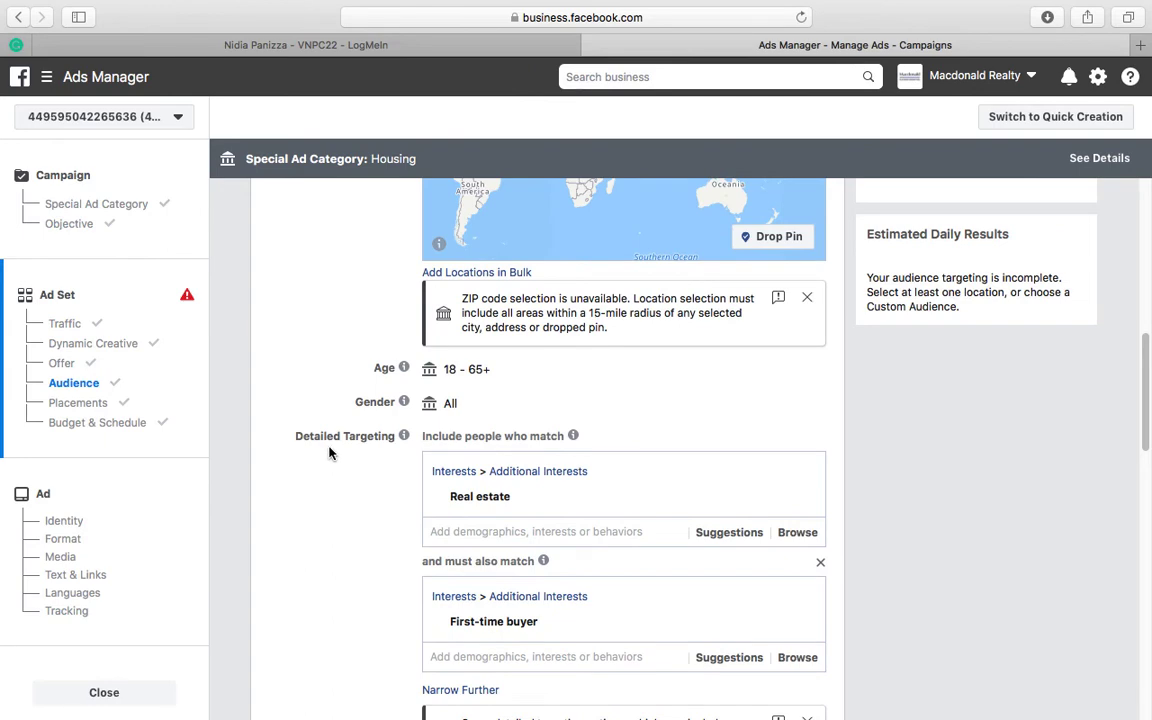
{"action": "scroll", "coordinate": [440, 440], "scroll_direction": "up", "scroll_amount": 5}
{"action": "scroll", "coordinate": [436, 441], "scroll_direction": "up", "scroll_amount": 3}
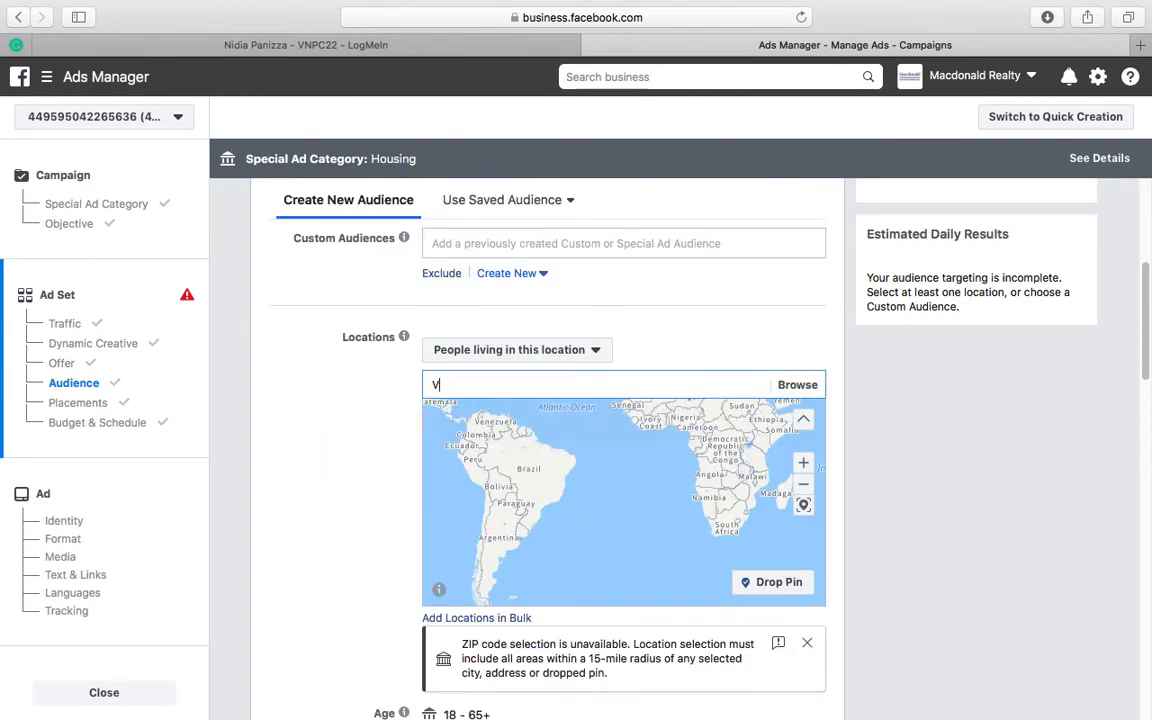
{"action": "type", "text": "Vancouver"}
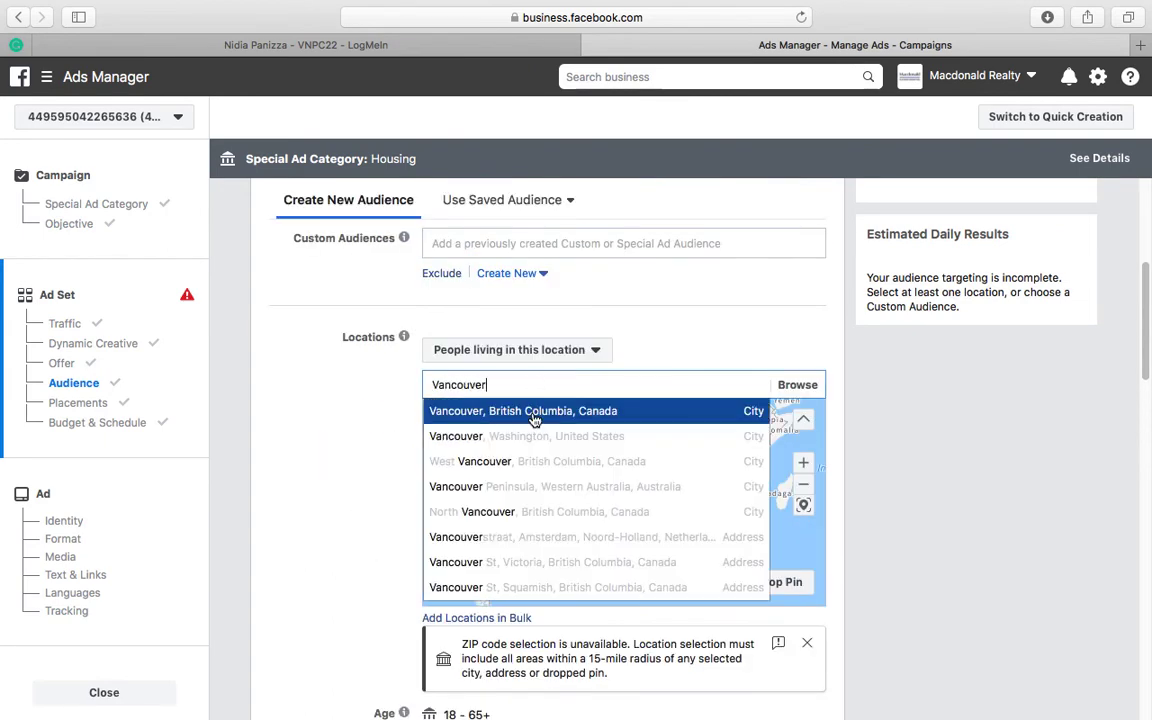
{"action": "left_click", "coordinate": [585, 412]}
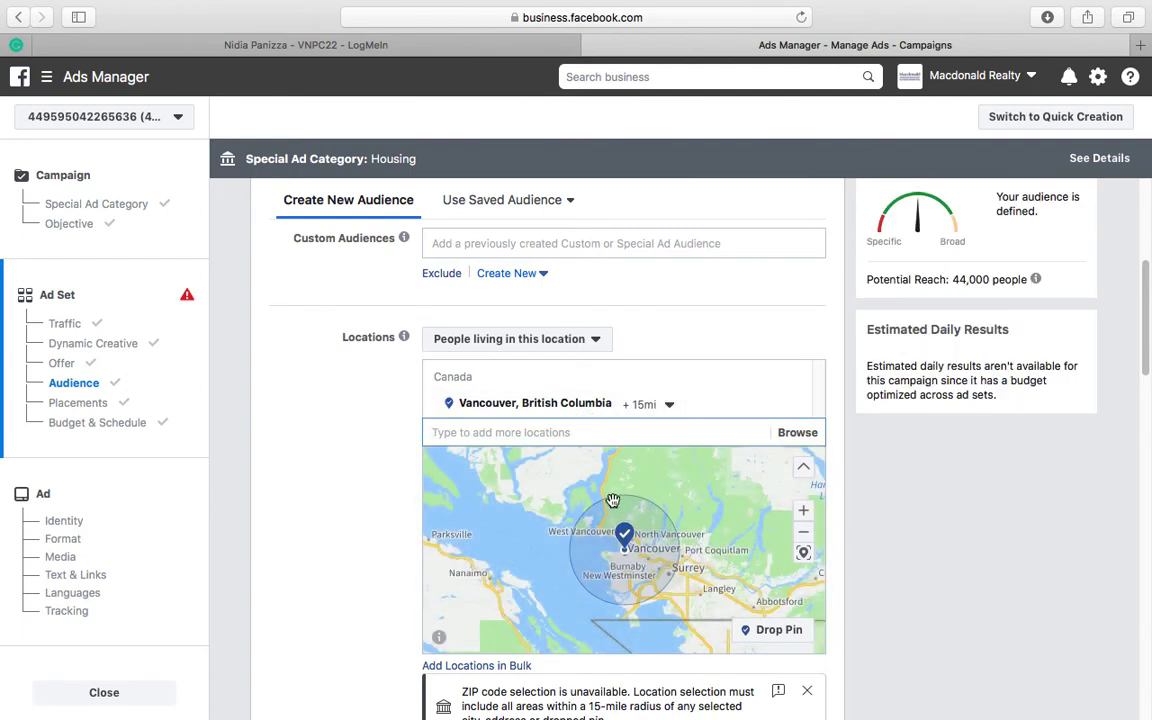
Step: Widen the targeting radius around Vancouver, British Columbia to 28 miles
{"action": "left_click", "coordinate": [669, 405]}
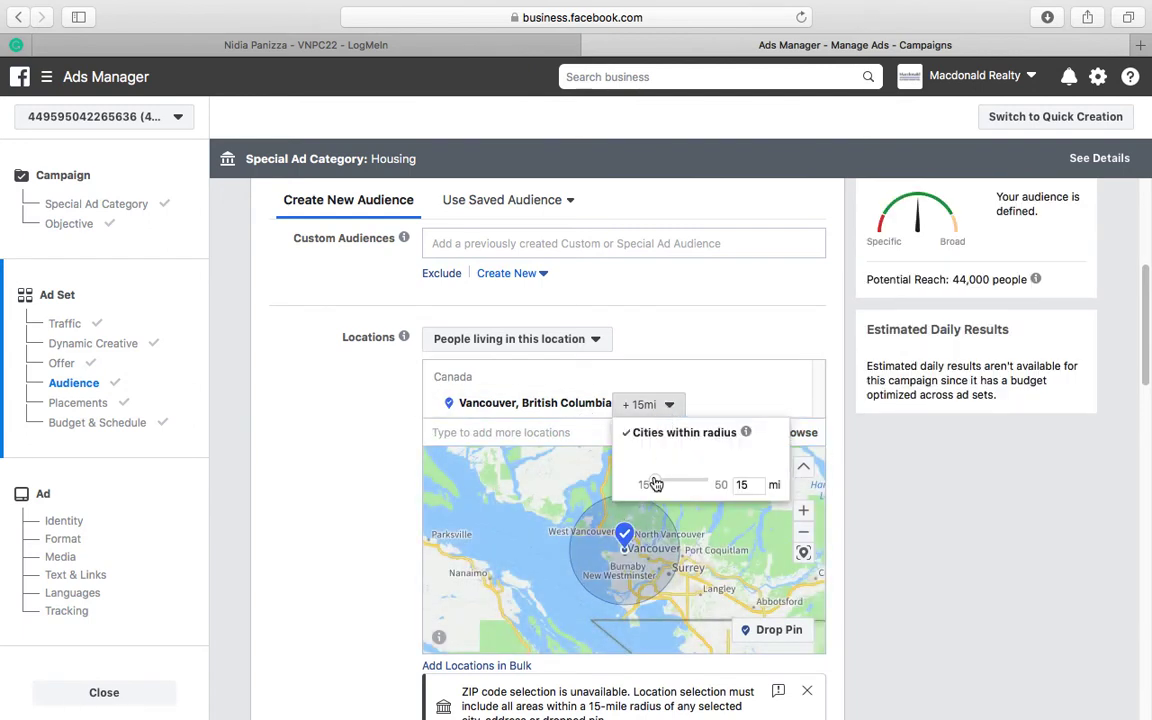
{"action": "left_click_drag", "start_coordinate": [656, 490], "coordinate": [672, 484]}
{"action": "left_click", "coordinate": [804, 540]}
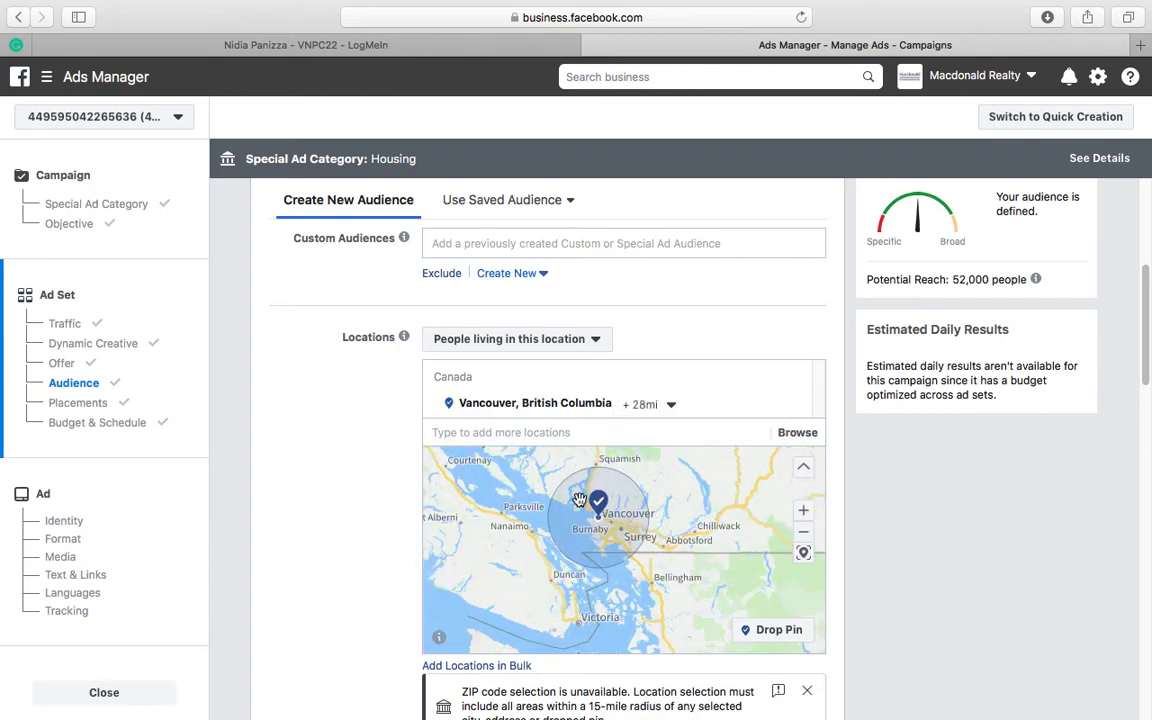
Step: Review the audience's age, gender and detailed targeting settings, including the Real estate and First-time buyer interests
{"action": "scroll", "coordinate": [364, 530], "scroll_direction": "down", "scroll_amount": 5}
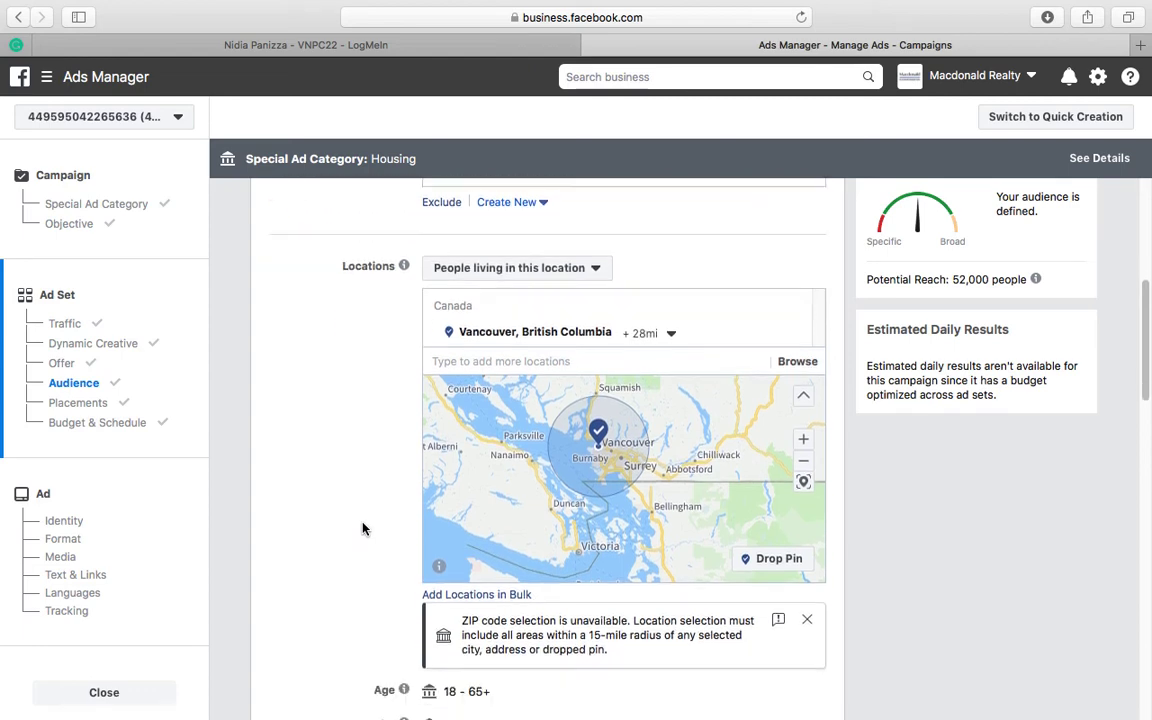
{"action": "mouse_move", "coordinate": [410, 312]}
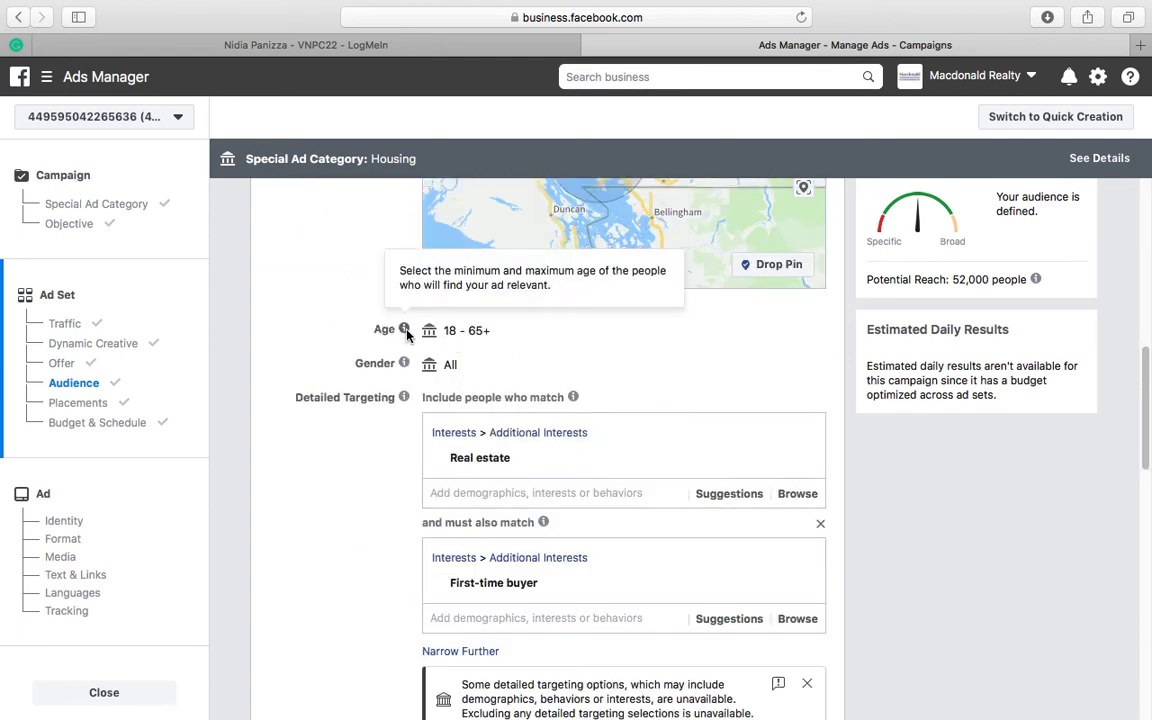
{"action": "mouse_move", "coordinate": [455, 367]}
{"action": "scroll", "coordinate": [460, 350], "scroll_direction": "down", "scroll_amount": 1}
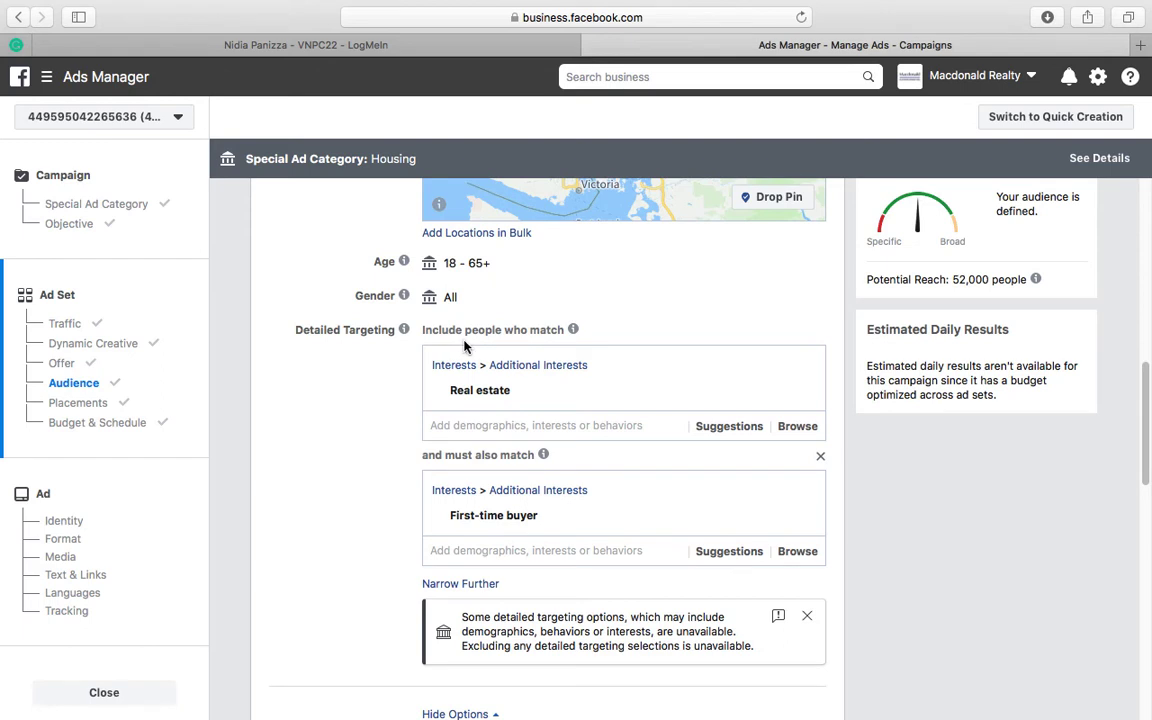
{"action": "scroll", "coordinate": [464, 345], "scroll_direction": "down", "scroll_amount": 1}
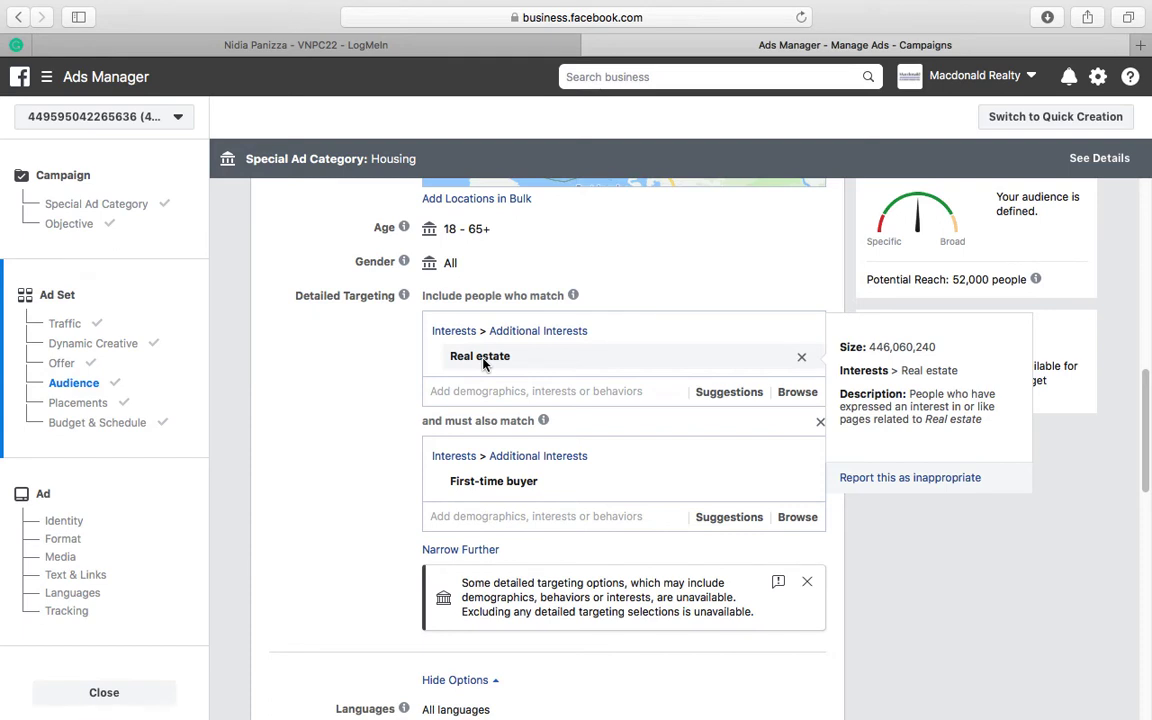
{"action": "scroll", "coordinate": [381, 472], "scroll_direction": "down", "scroll_amount": 2}
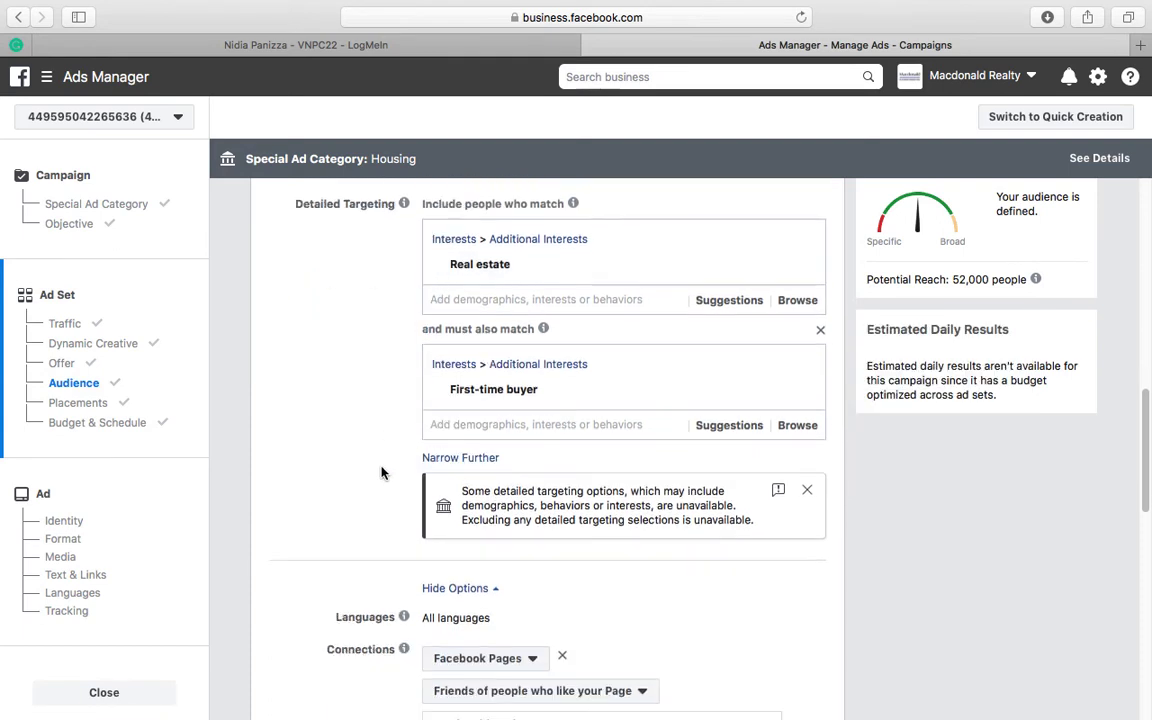
{"action": "mouse_move", "coordinate": [466, 398]}
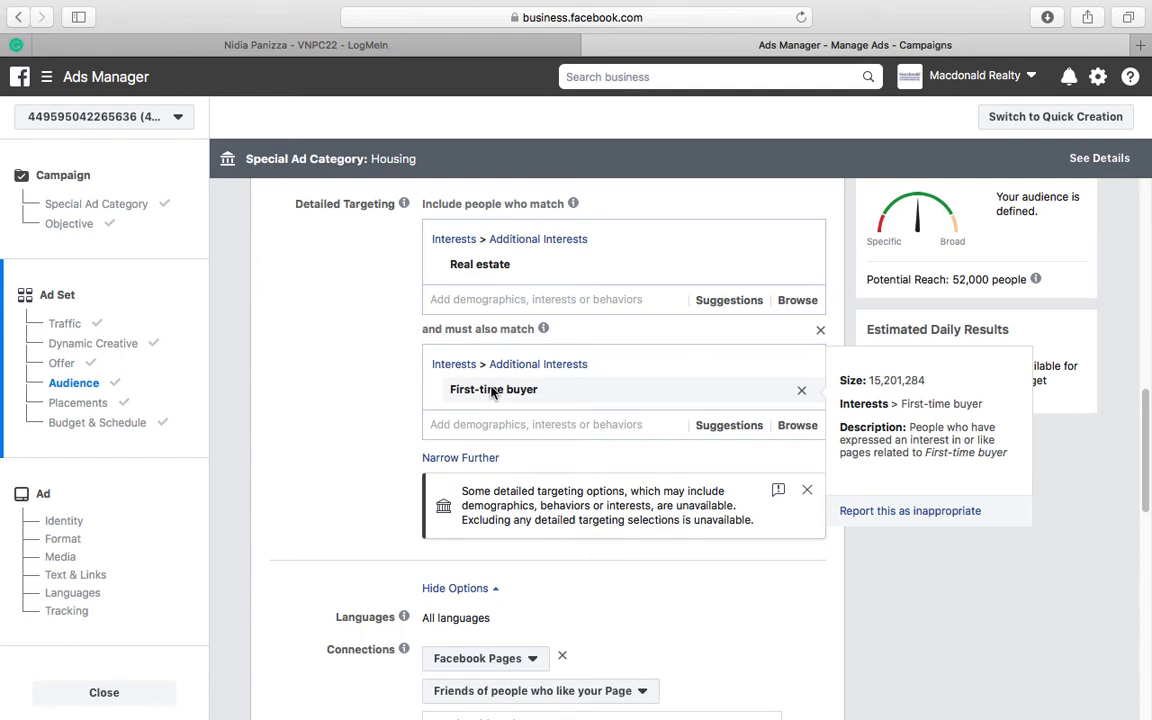
{"action": "mouse_move", "coordinate": [505, 392]}
{"action": "scroll", "coordinate": [505, 392], "scroll_direction": "down", "scroll_amount": 5}
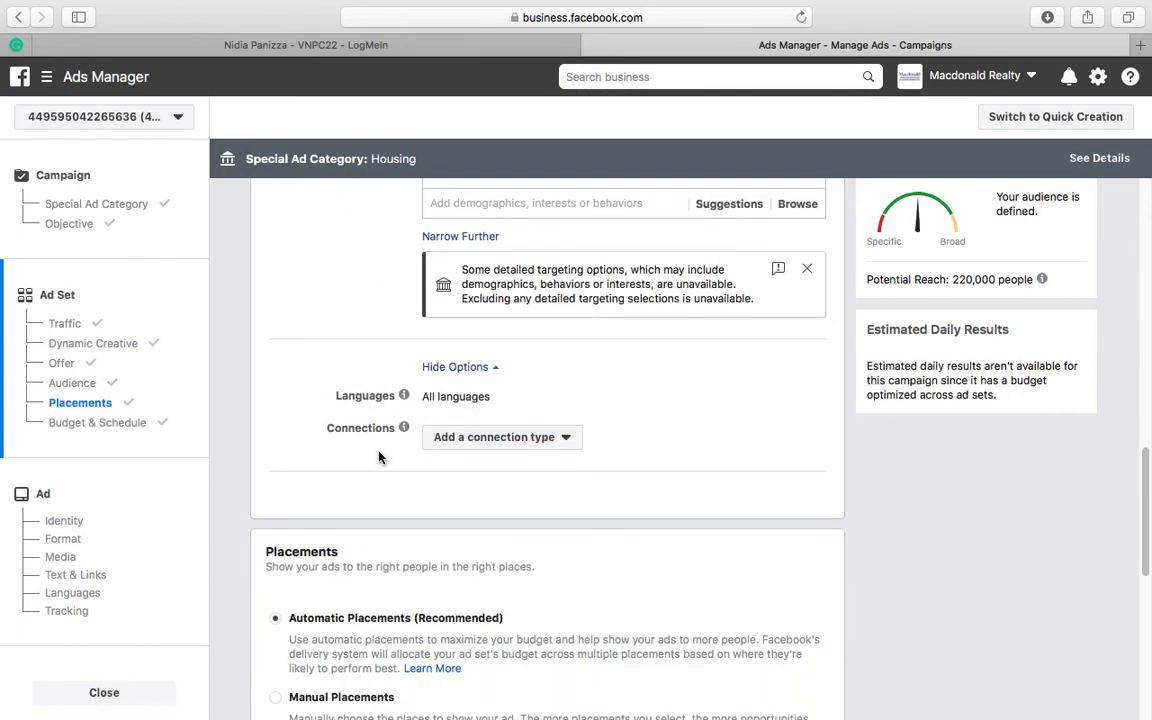
Step: Look through the available audience connection types for Facebook Pages, apps and events, down to Advanced Combinations
{"action": "left_click", "coordinate": [571, 446]}
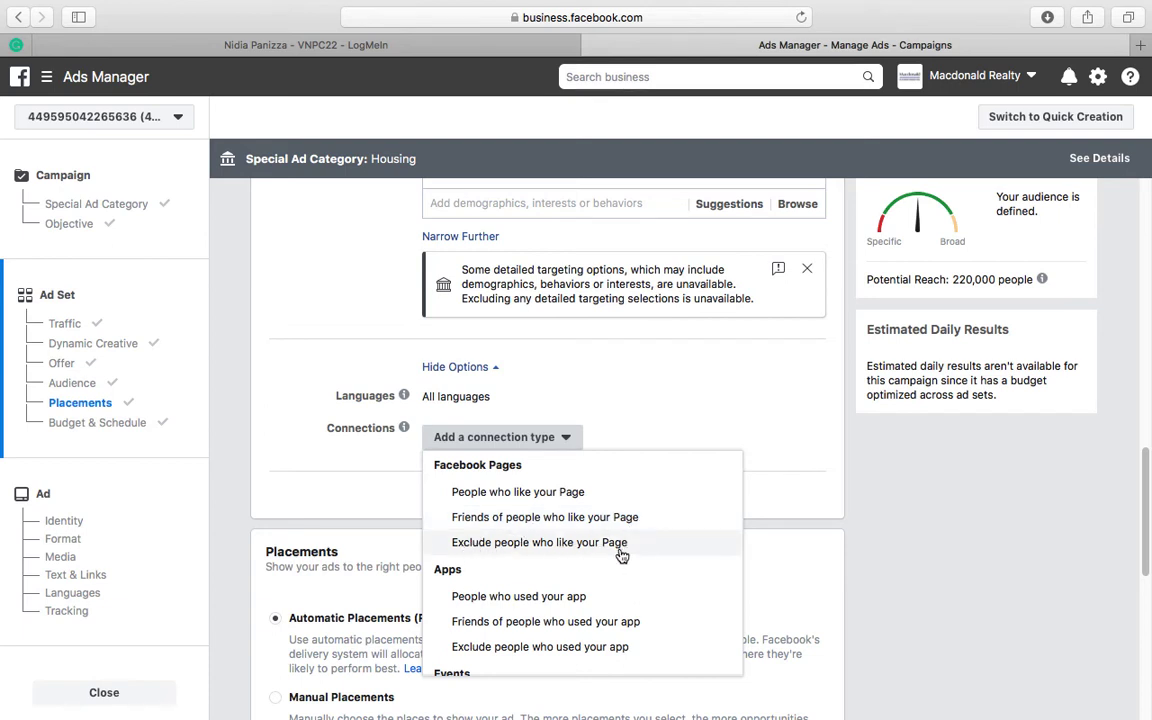
{"action": "scroll", "coordinate": [628, 568], "scroll_direction": "down", "scroll_amount": 1}
{"action": "scroll", "coordinate": [628, 568], "scroll_direction": "down", "scroll_amount": 3}
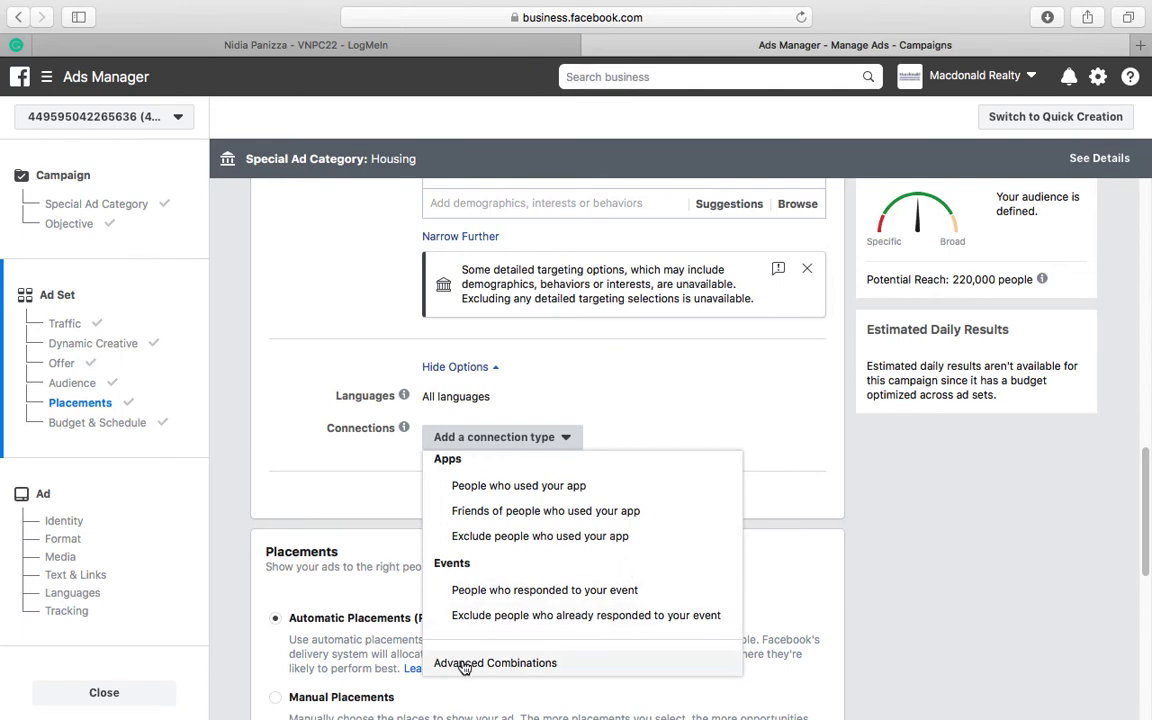
{"action": "left_click", "coordinate": [541, 668]}
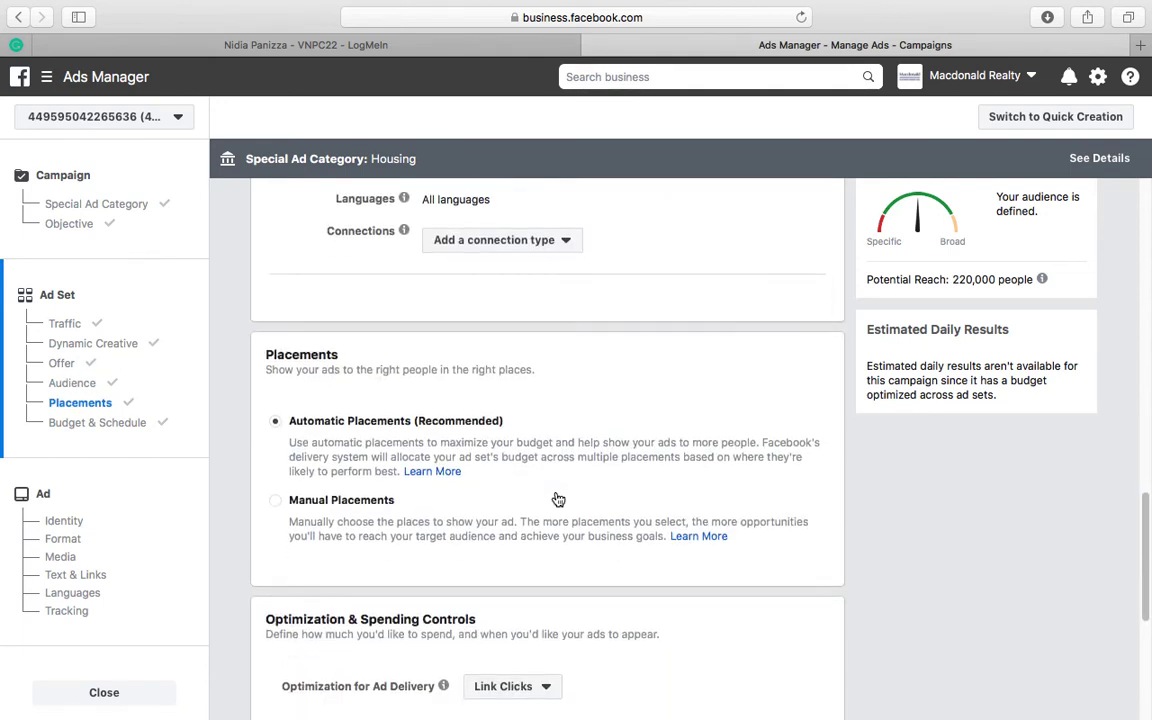
Step: Switch the ad set to Manual Placements, turn the Facebook platform off and on again, and deselect Instagram
{"action": "scroll", "coordinate": [557, 499], "scroll_direction": "down", "scroll_amount": 2}
{"action": "scroll", "coordinate": [557, 498], "scroll_direction": "down", "scroll_amount": 1}
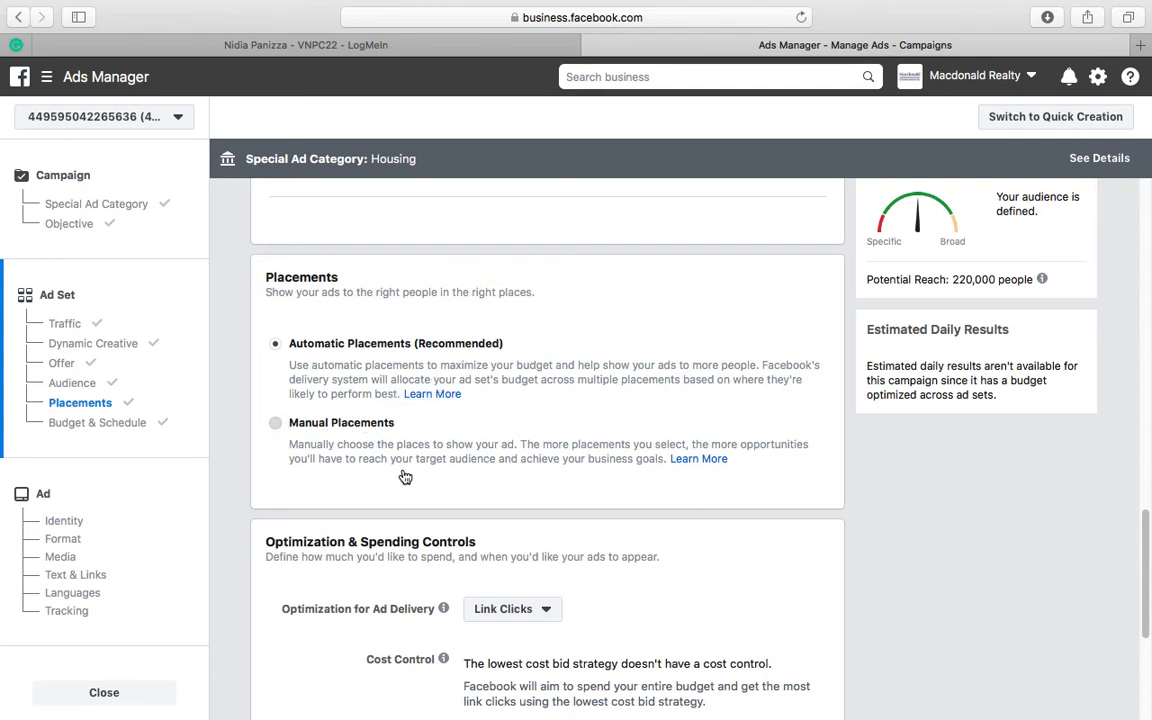
{"action": "left_click", "coordinate": [363, 429]}
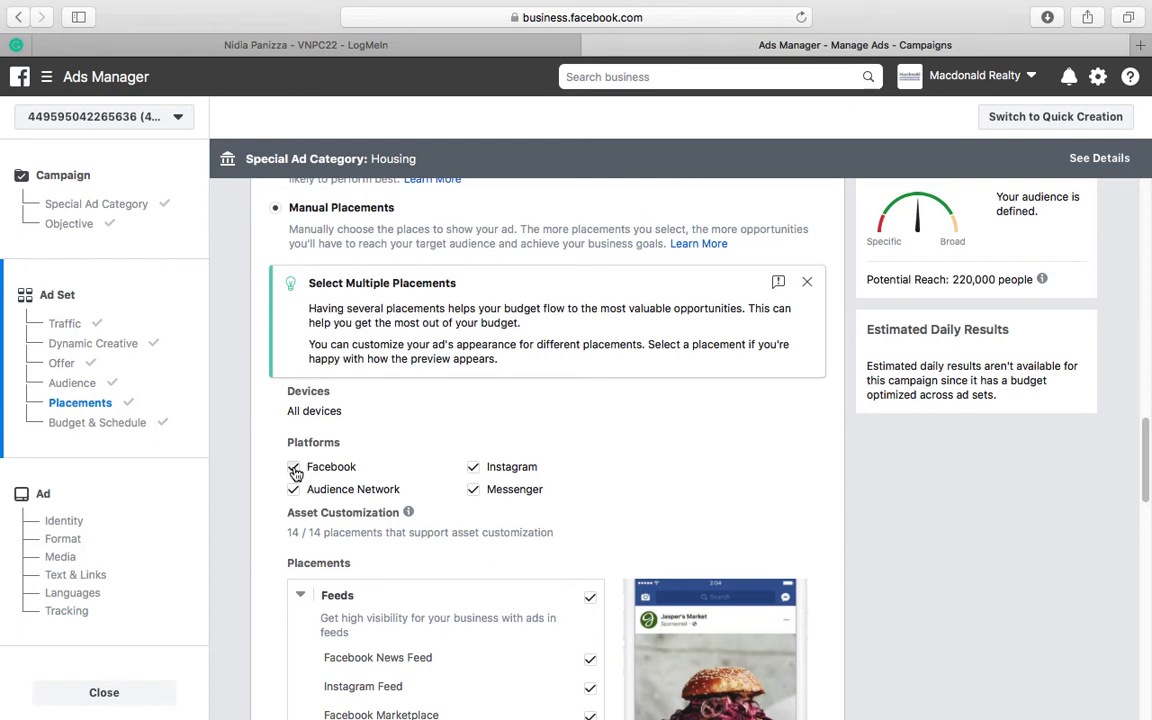
{"action": "left_click", "coordinate": [295, 472]}
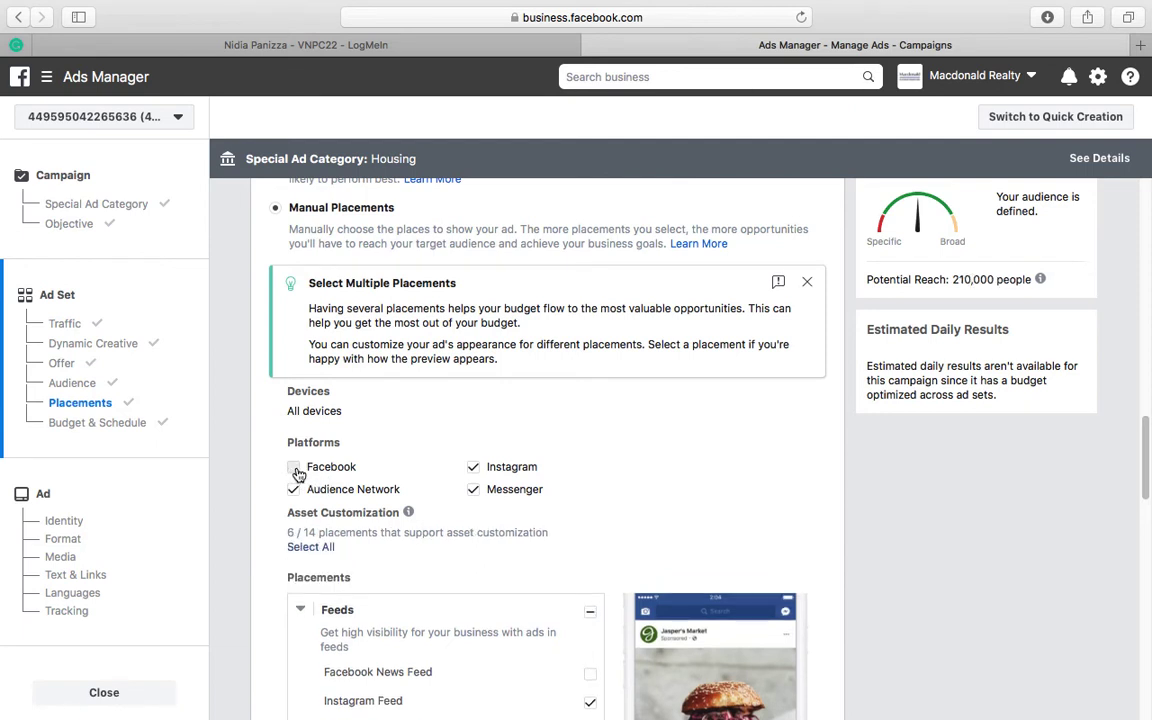
{"action": "left_click", "coordinate": [294, 468]}
{"action": "left_click", "coordinate": [474, 468]}
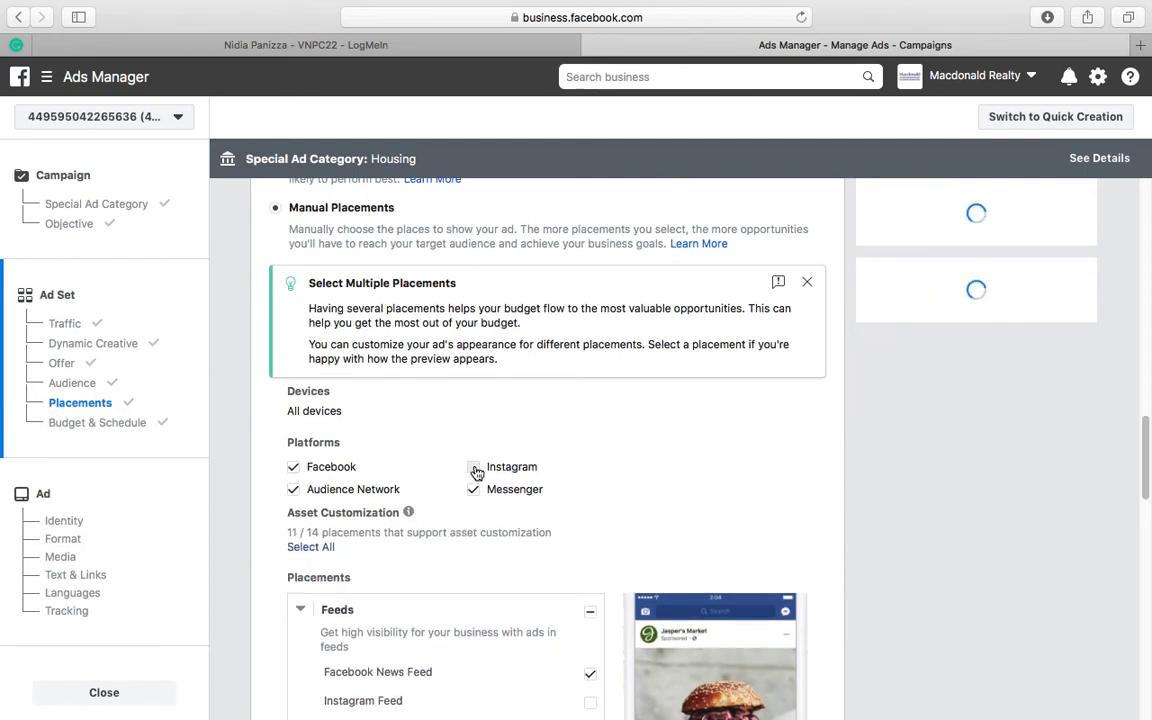
Step: Review the ad delivery optimization choices, keeping Link Clicks, and set charging to Link Click (CPC)
{"action": "scroll", "coordinate": [700, 400], "scroll_direction": "down", "scroll_amount": 15}
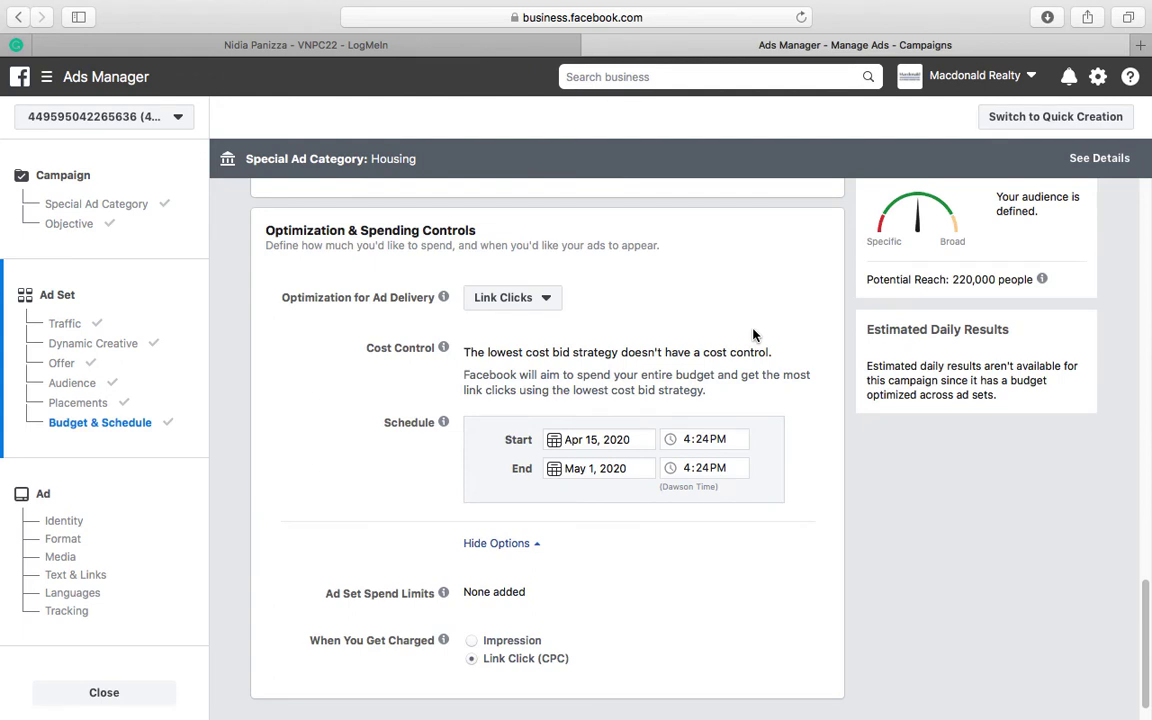
{"action": "left_click", "coordinate": [512, 297]}
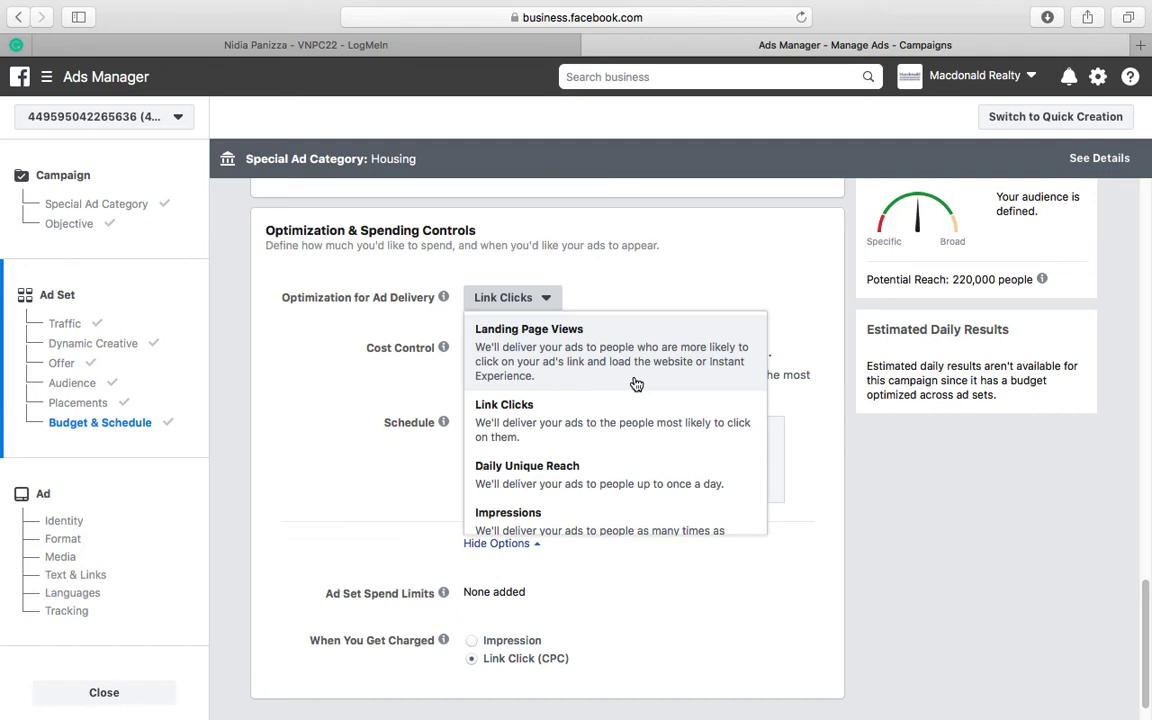
{"action": "scroll", "coordinate": [626, 430], "scroll_direction": "down", "scroll_amount": 1}
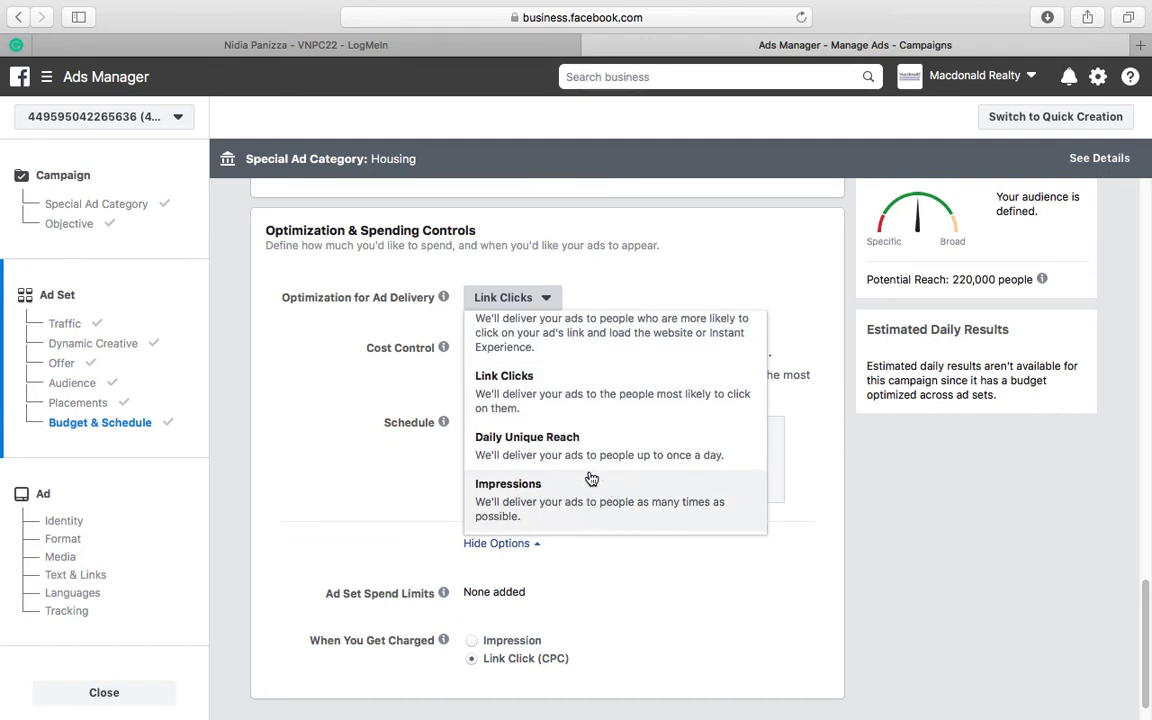
{"action": "scroll", "coordinate": [585, 375], "scroll_direction": "up", "scroll_amount": 1}
{"action": "left_click", "coordinate": [390, 325]}
{"action": "scroll", "coordinate": [390, 325], "scroll_direction": "down", "scroll_amount": 1}
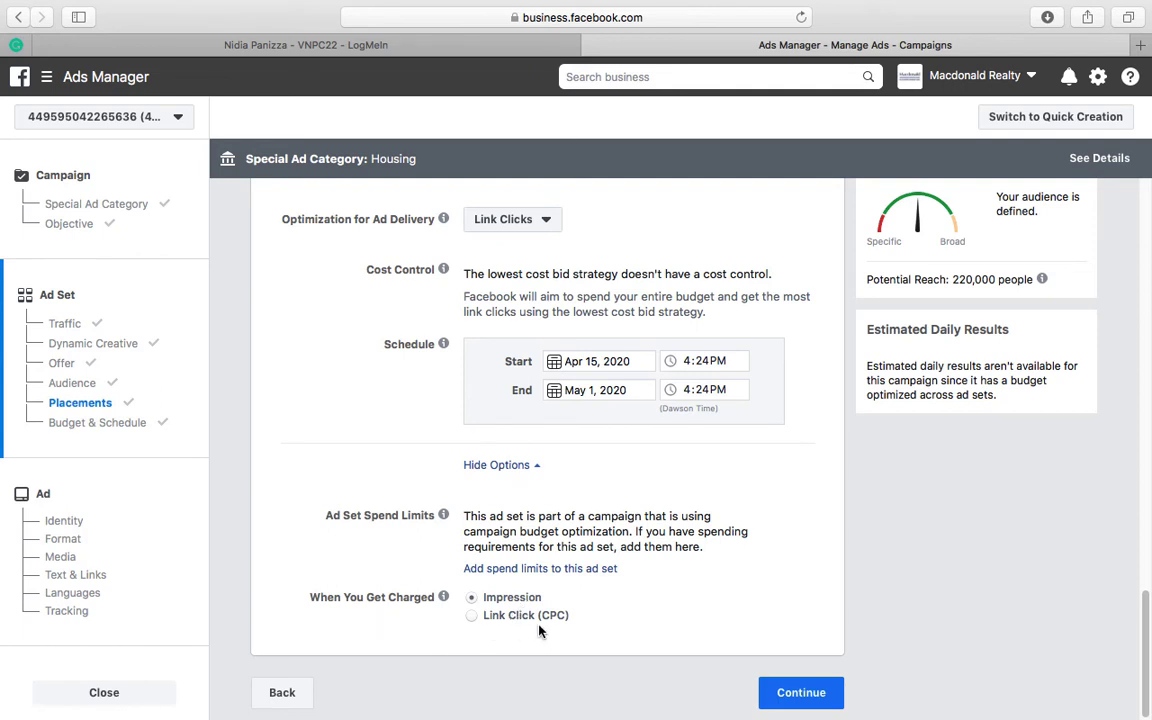
{"action": "left_click", "coordinate": [472, 617]}
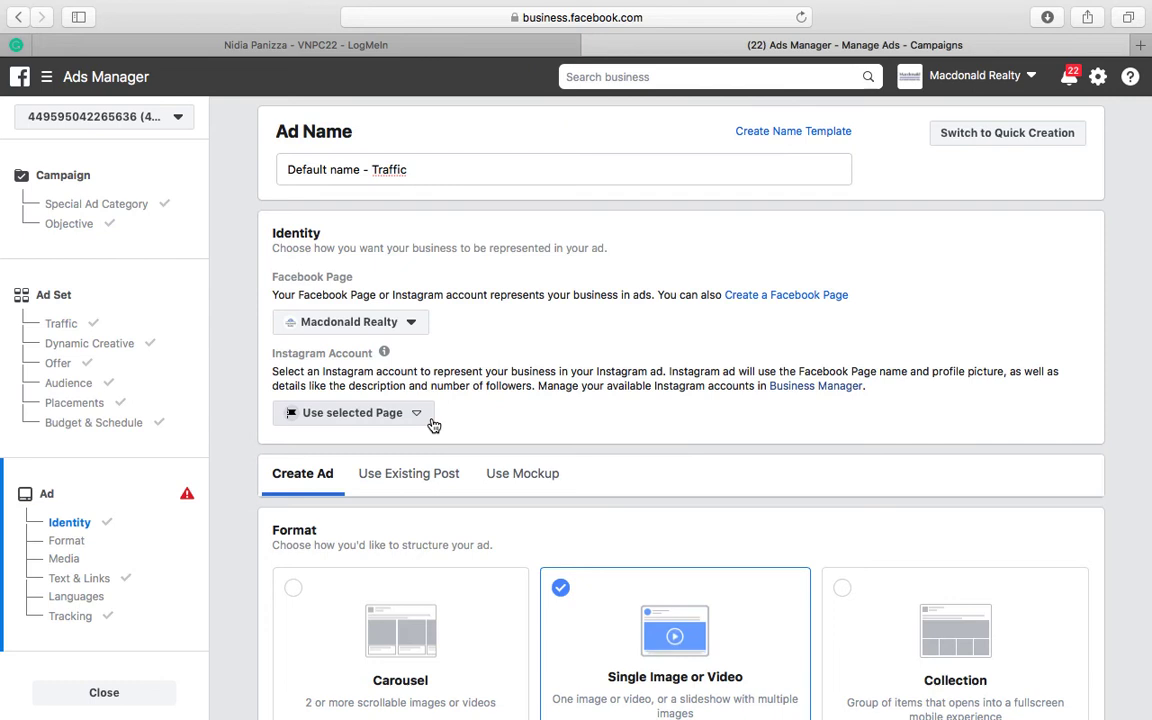
Step: Keep the default ad name and choose macdonaldrealtybc as the ad's Instagram account
{"action": "left_click", "coordinate": [407, 165]}
{"action": "left_click", "coordinate": [417, 167]}
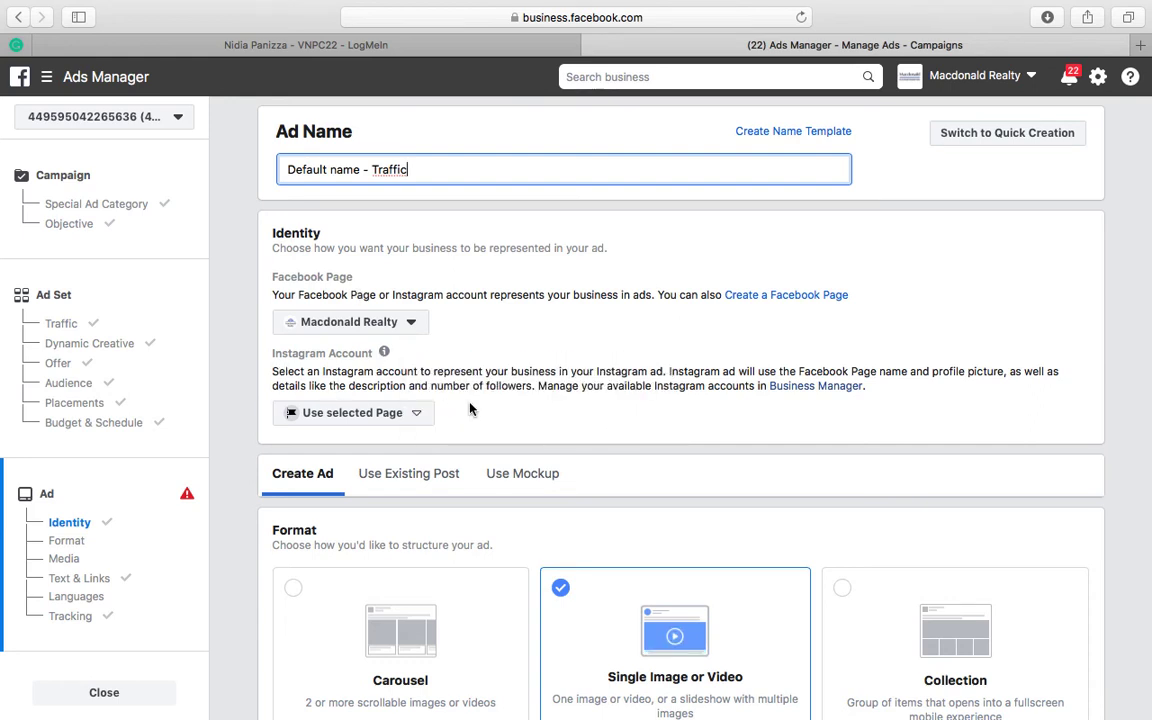
{"action": "left_click", "coordinate": [404, 416]}
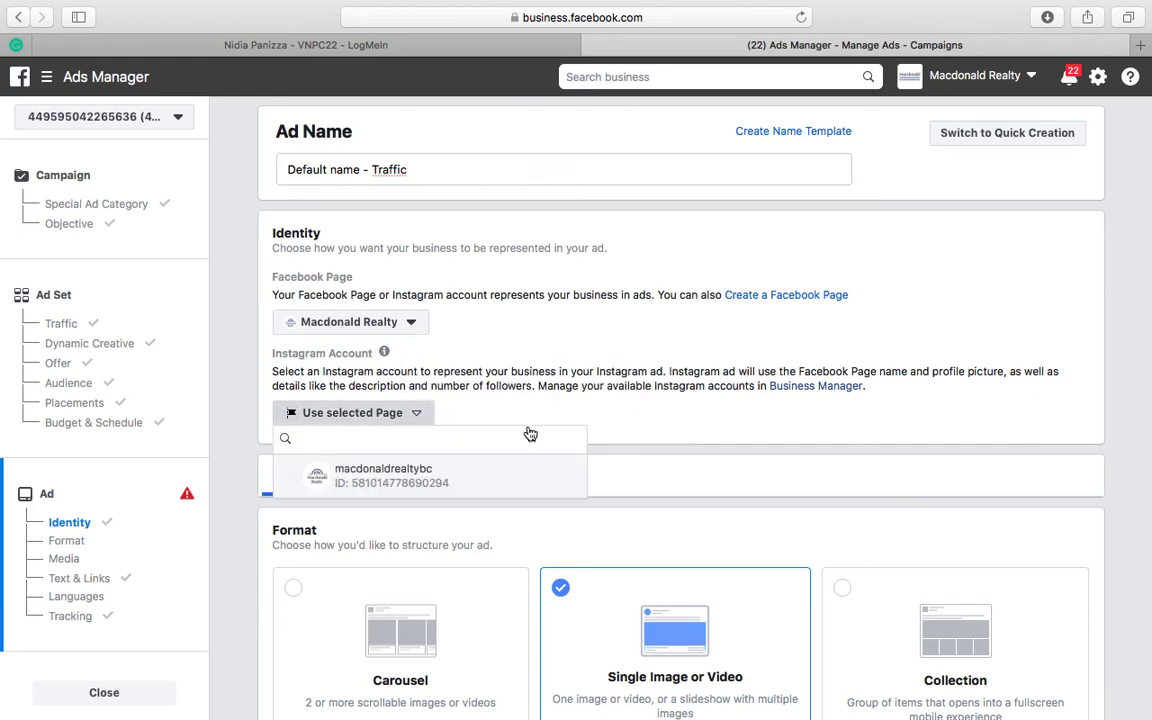
{"action": "left_click", "coordinate": [480, 476]}
{"action": "scroll", "coordinate": [483, 368], "scroll_direction": "down", "scroll_amount": 4}
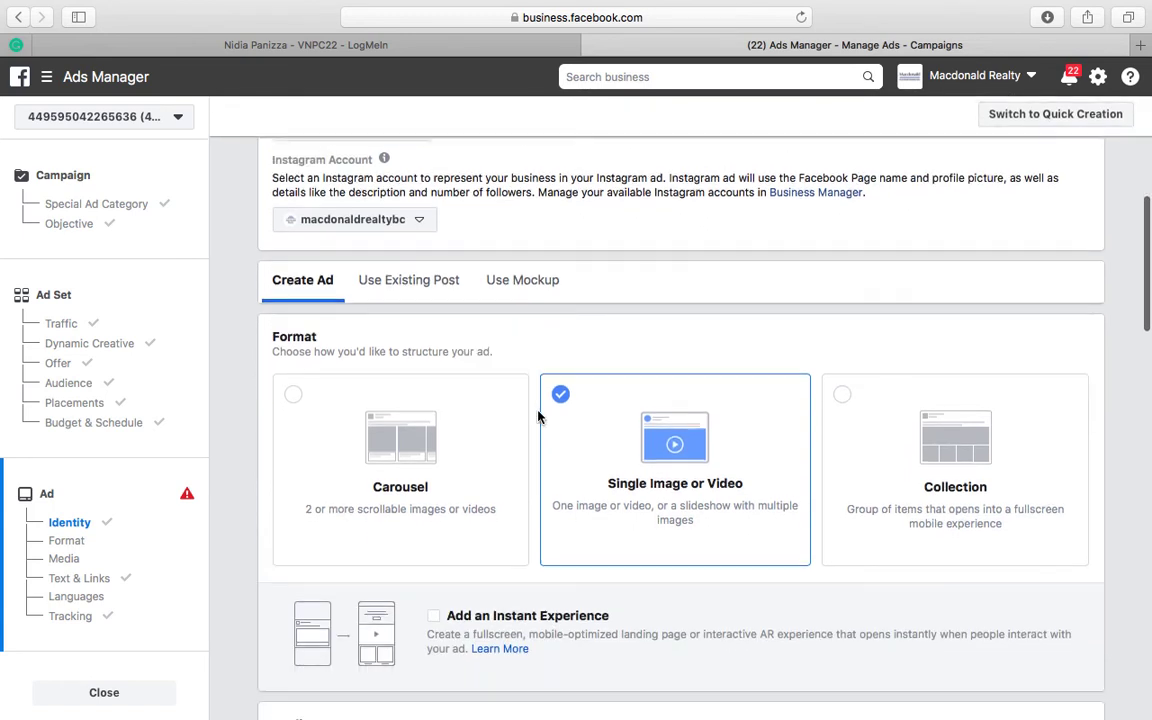
Step: Review the Carousel, Single Image or Video and Collection ad formats and the Instant Experience option, down to the Media section
{"action": "scroll", "coordinate": [538, 416], "scroll_direction": "down", "scroll_amount": 2}
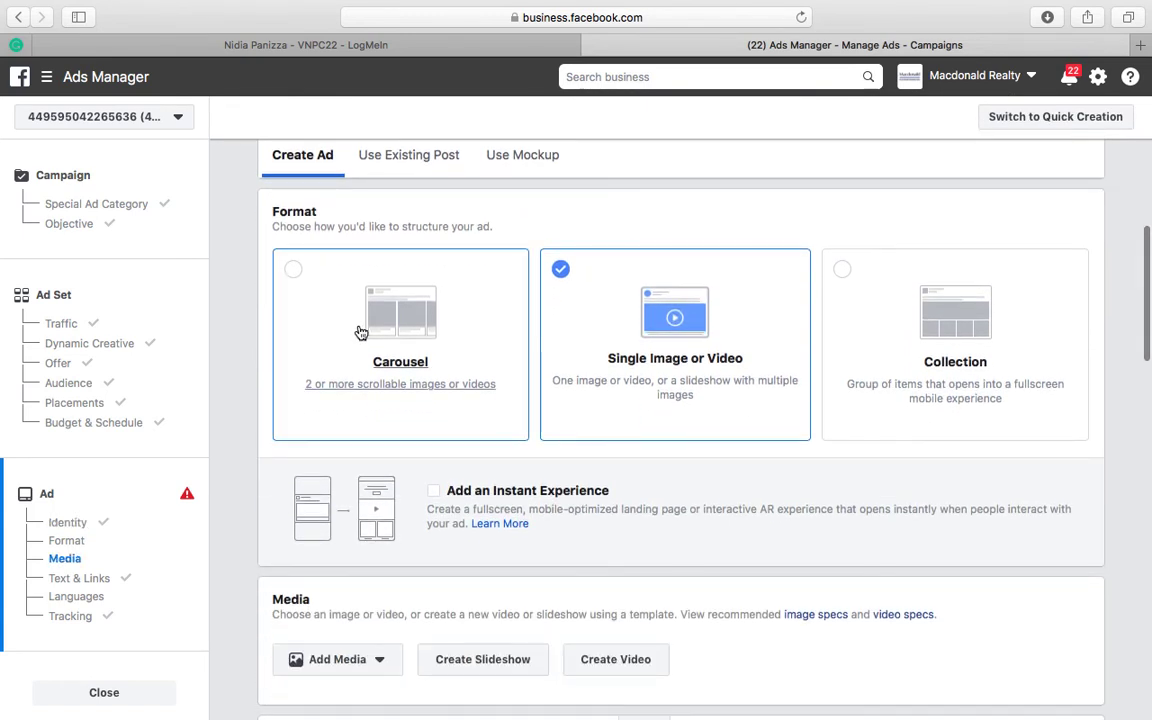
{"action": "scroll", "coordinate": [361, 333], "scroll_direction": "up", "scroll_amount": 1}
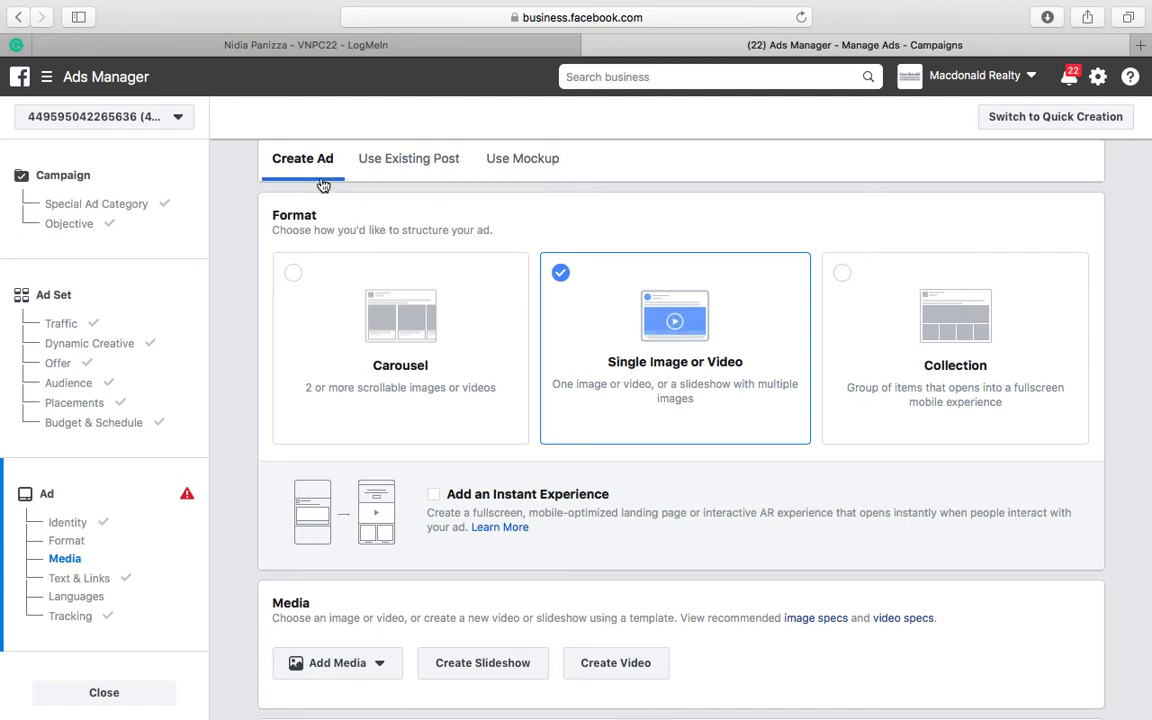
{"action": "scroll", "coordinate": [322, 254], "scroll_direction": "down", "scroll_amount": 1}
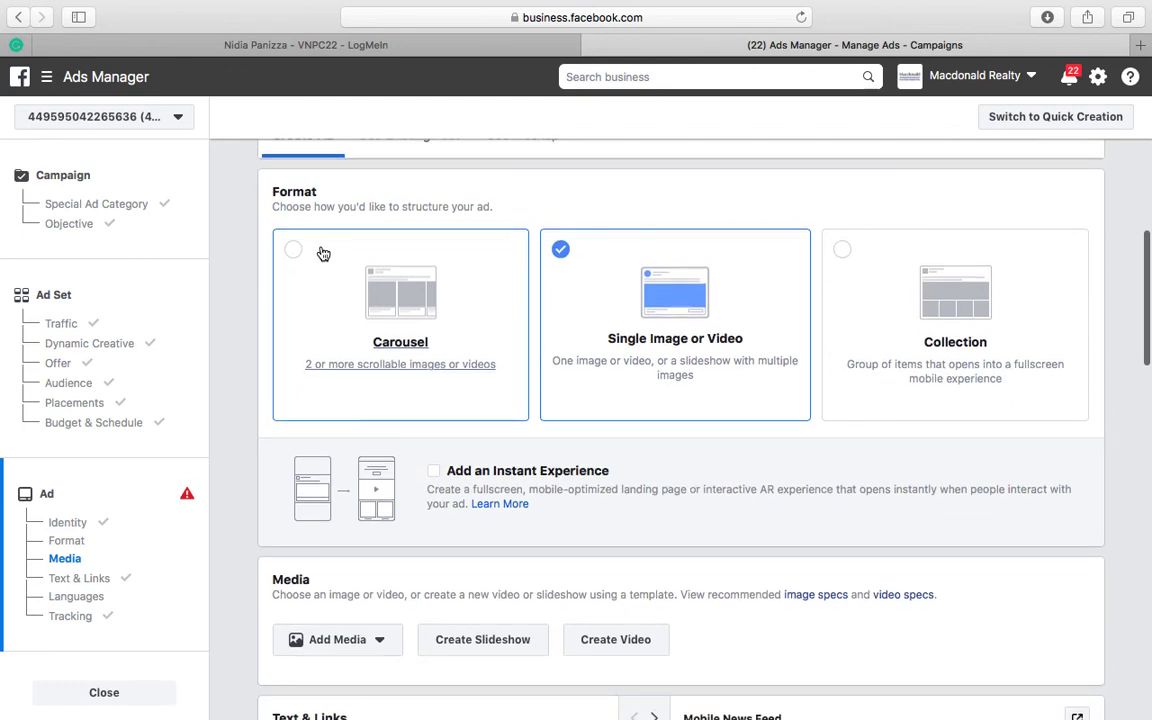
{"action": "scroll", "coordinate": [322, 254], "scroll_direction": "down", "scroll_amount": 2}
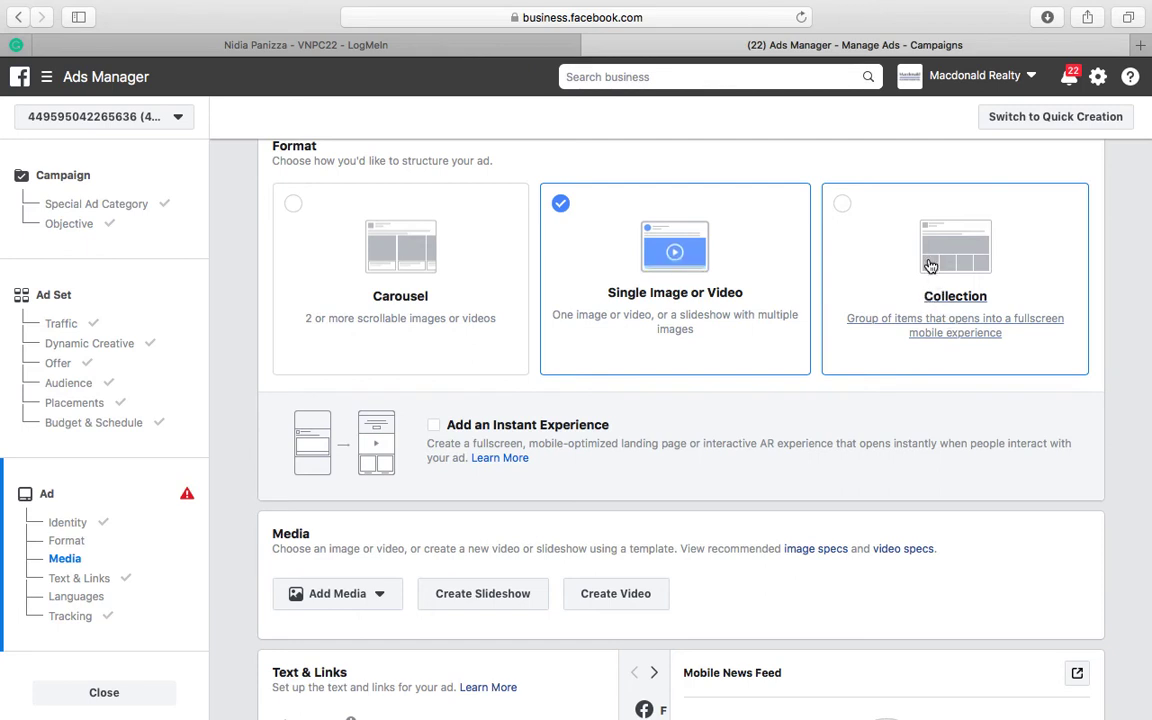
{"action": "scroll", "coordinate": [930, 265], "scroll_direction": "down", "scroll_amount": 1}
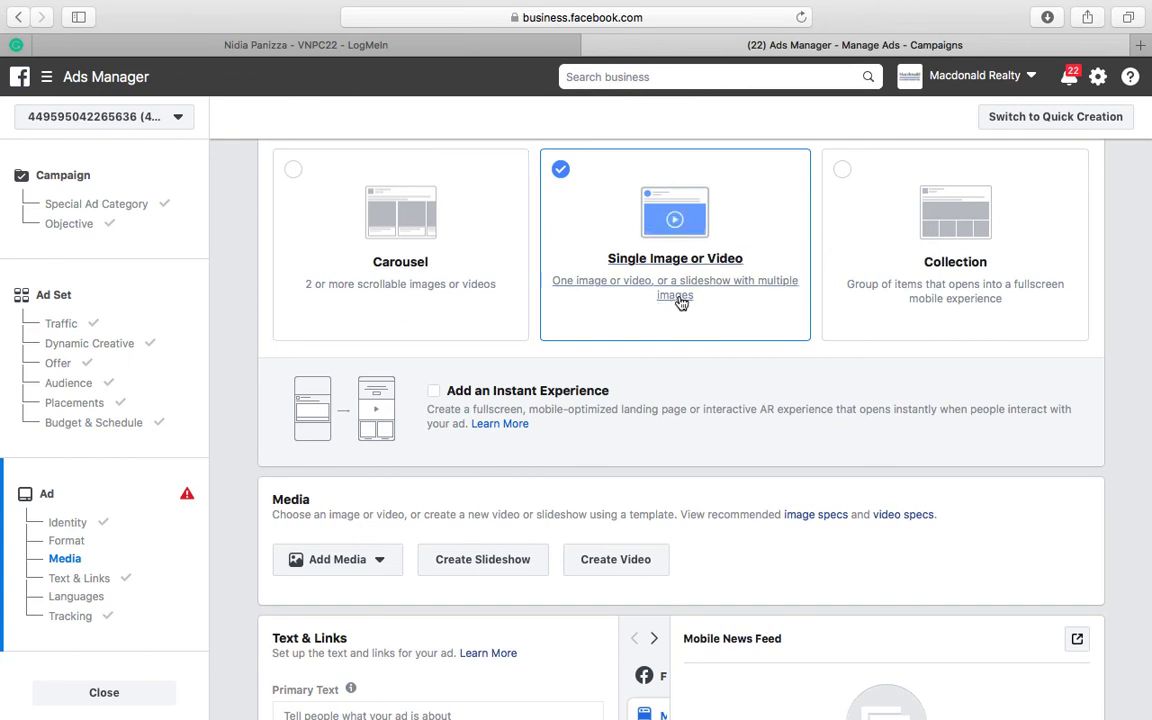
{"action": "scroll", "coordinate": [437, 232], "scroll_direction": "down", "scroll_amount": 3}
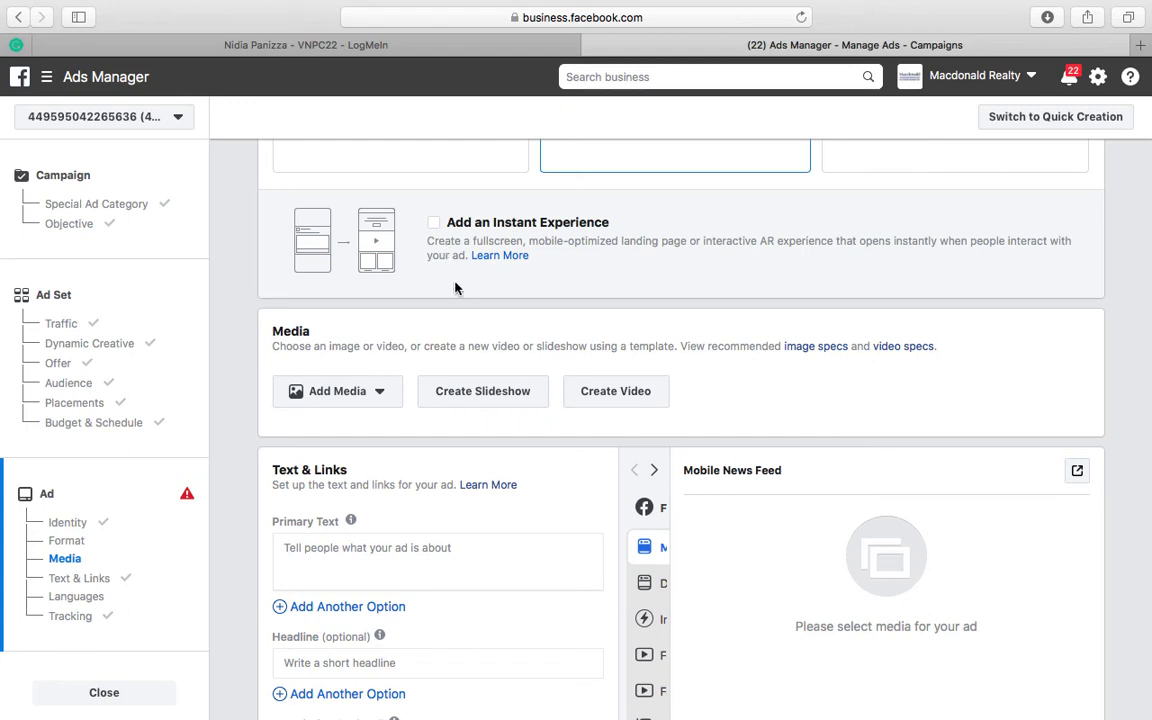
{"action": "scroll", "coordinate": [447, 270], "scroll_direction": "down", "scroll_amount": 3}
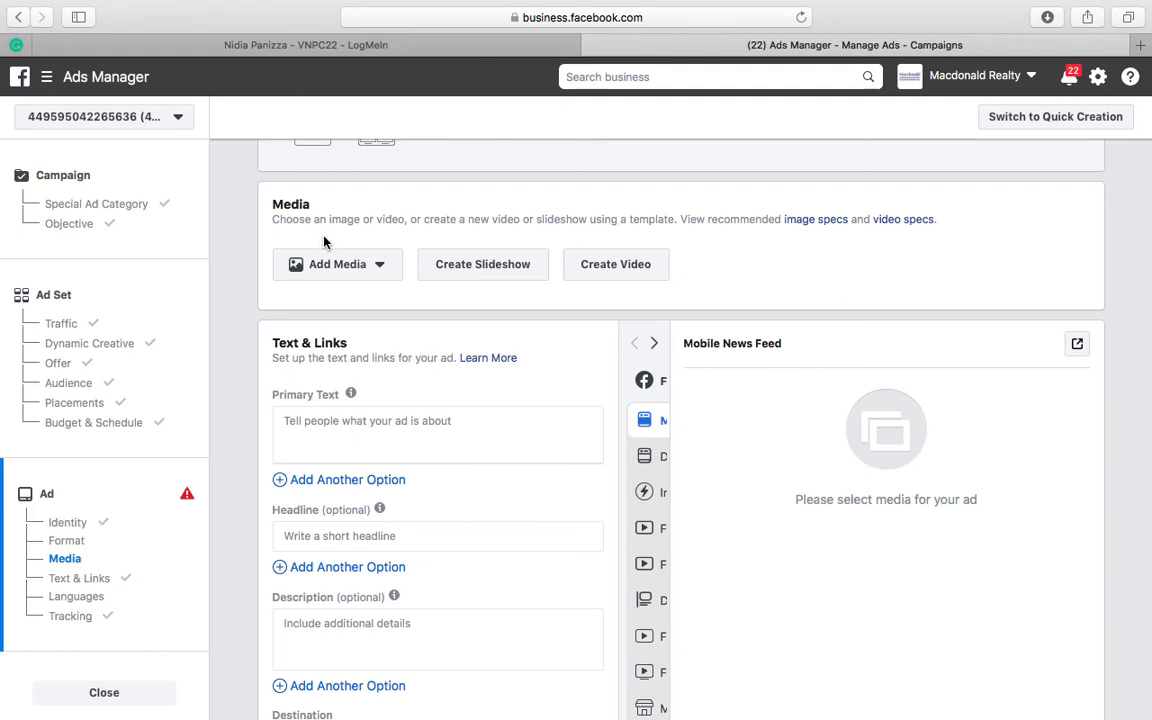
Step: Add the 2048 × 1365 creatv-eight kitchen image from the account images as the ad's media
{"action": "left_click", "coordinate": [342, 272]}
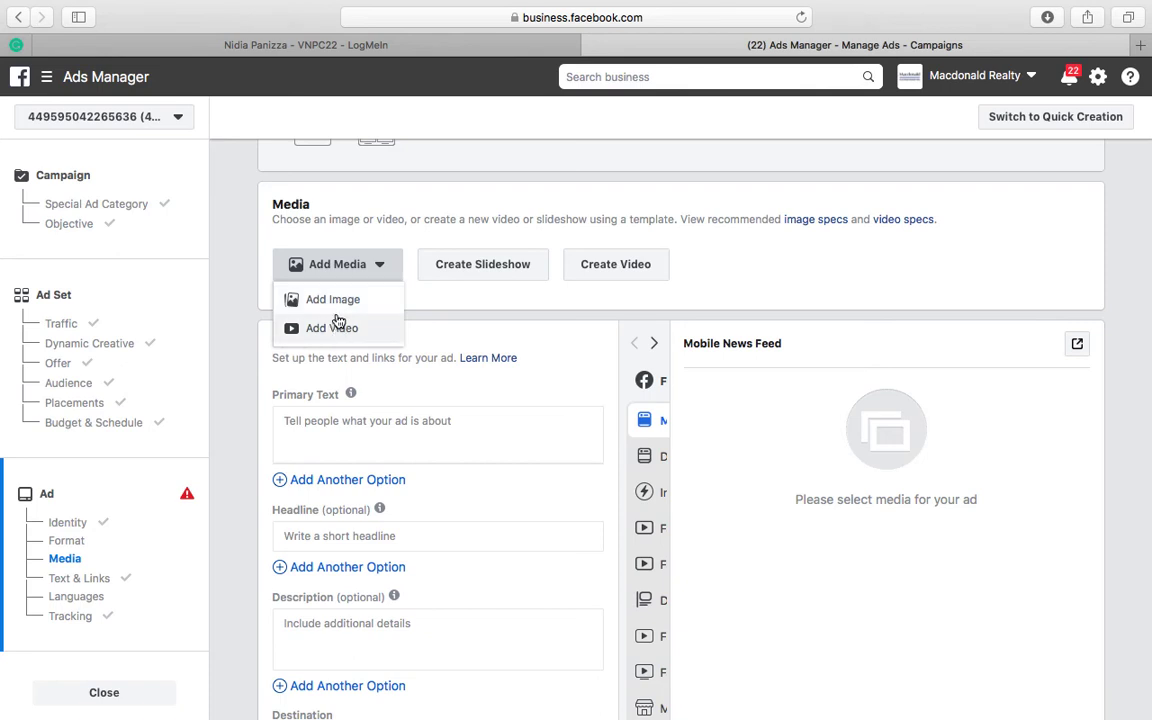
{"action": "left_click", "coordinate": [339, 307]}
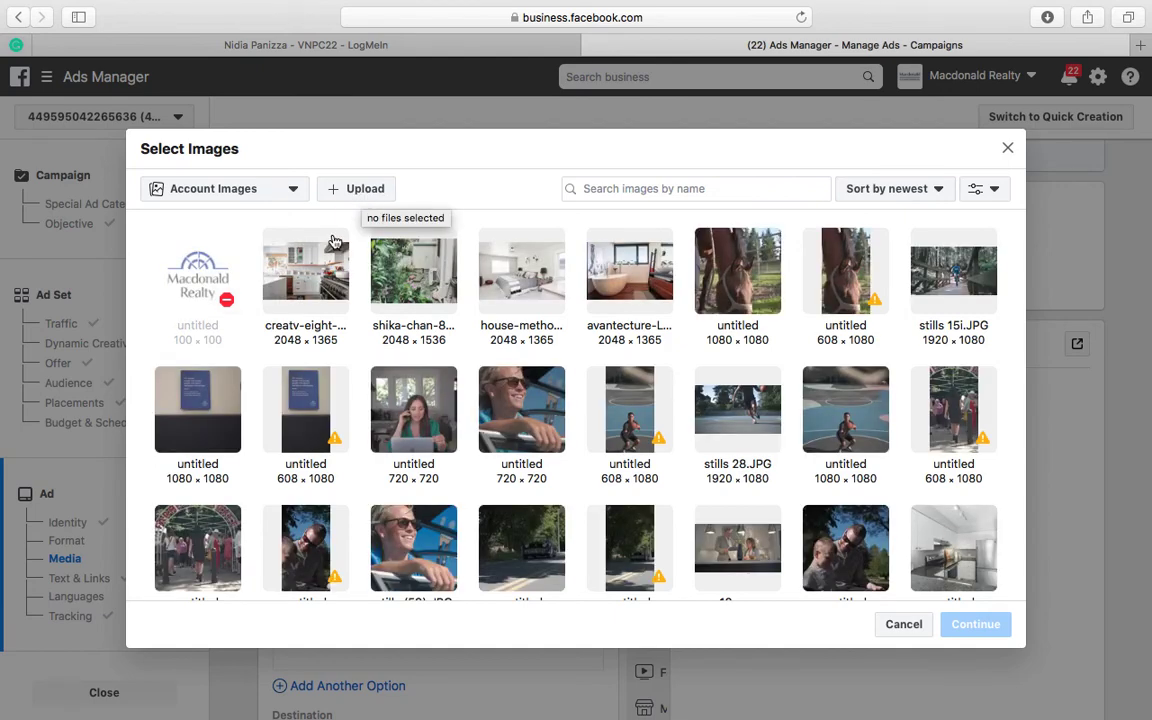
{"action": "left_click", "coordinate": [326, 273]}
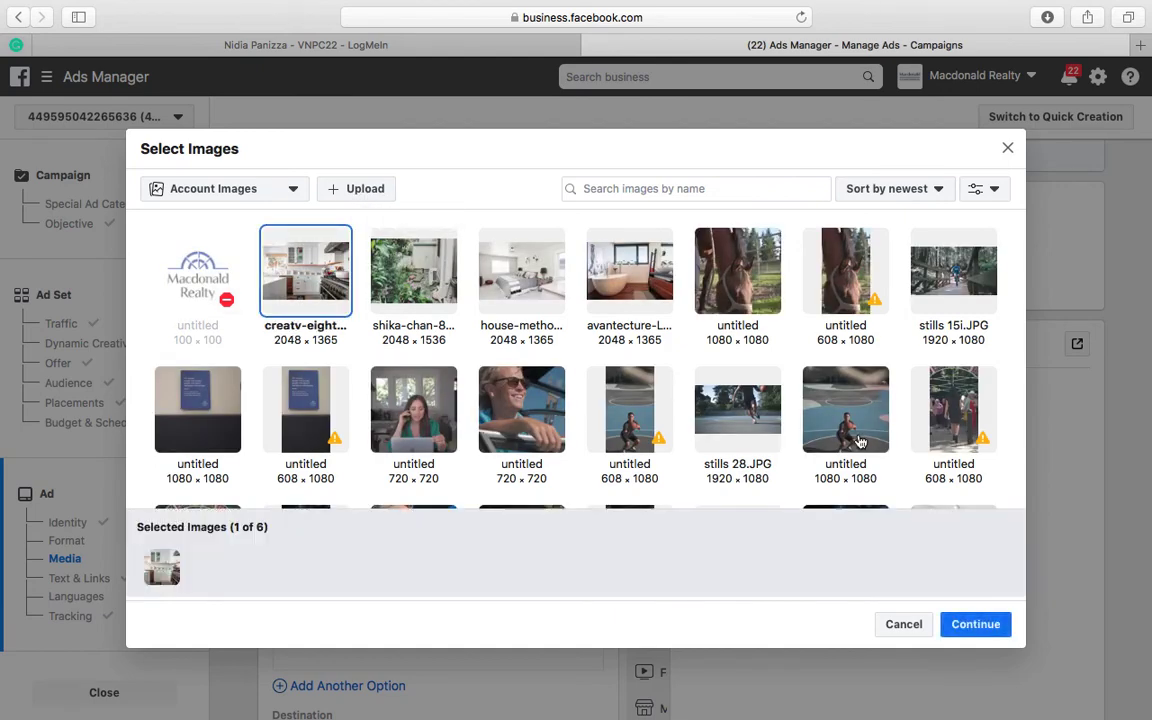
{"action": "left_click", "coordinate": [975, 624]}
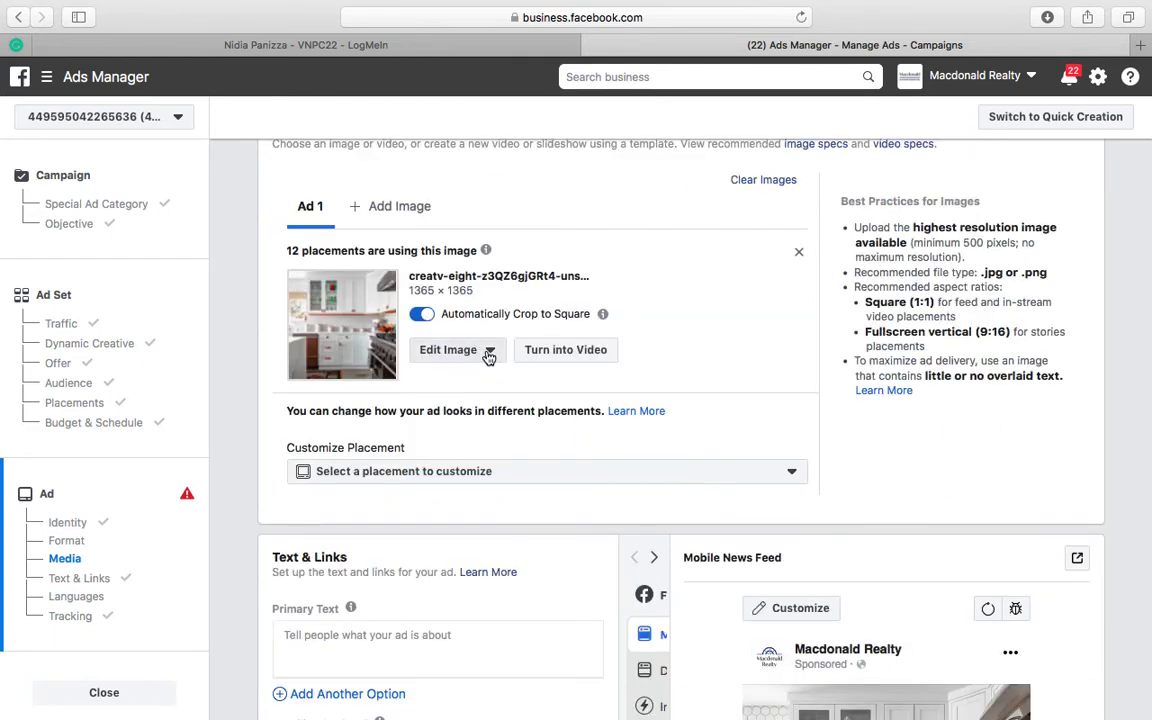
Step: Look at the video templates for turning the image into a video, and browse the placements that can be customized
{"action": "left_click", "coordinate": [584, 358]}
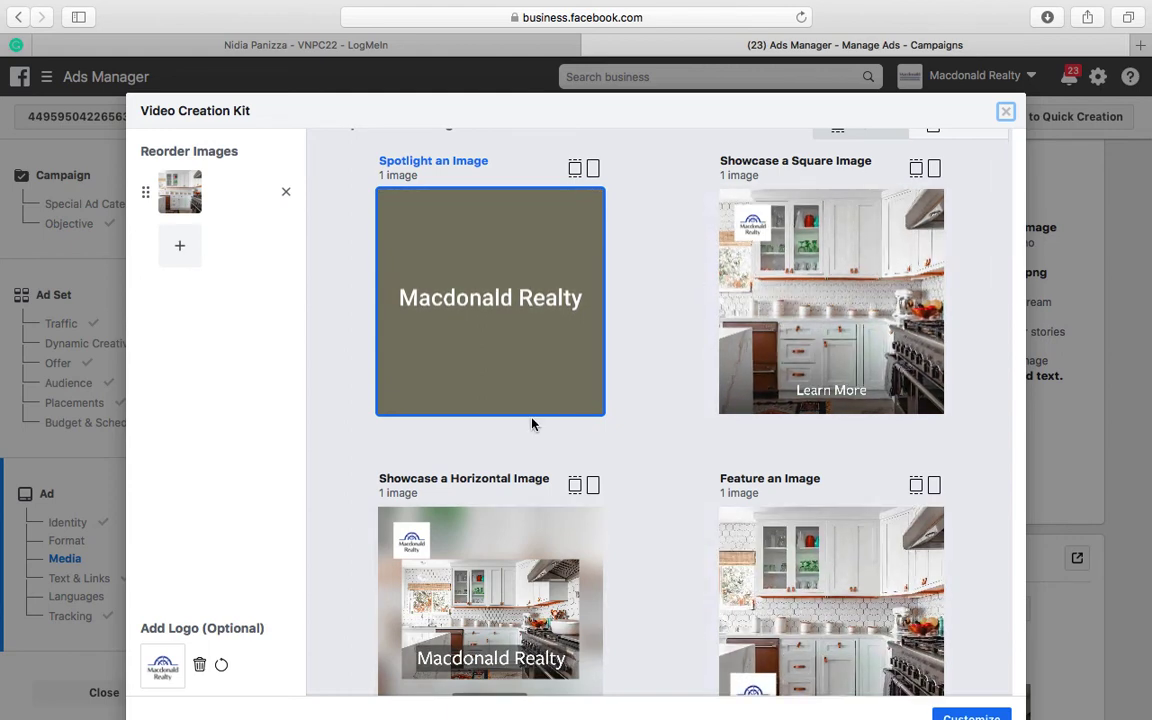
{"action": "left_click", "coordinate": [1007, 114]}
{"action": "left_click", "coordinate": [399, 238]}
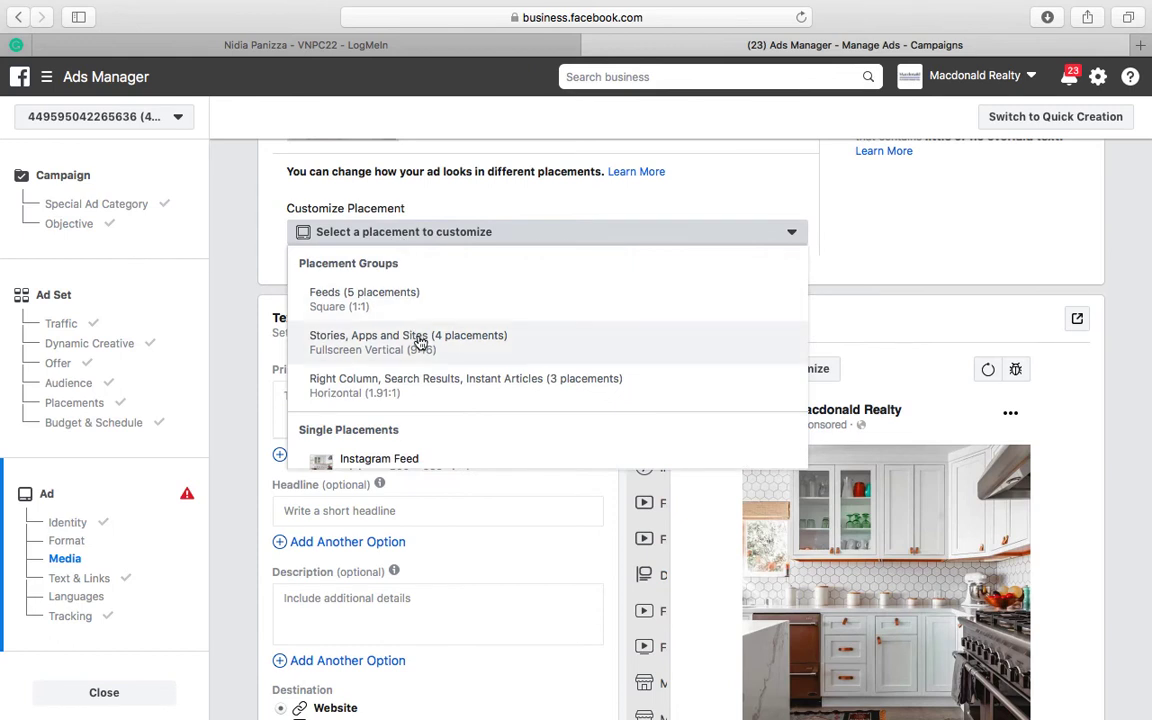
{"action": "scroll", "coordinate": [420, 342], "scroll_direction": "down", "scroll_amount": 5}
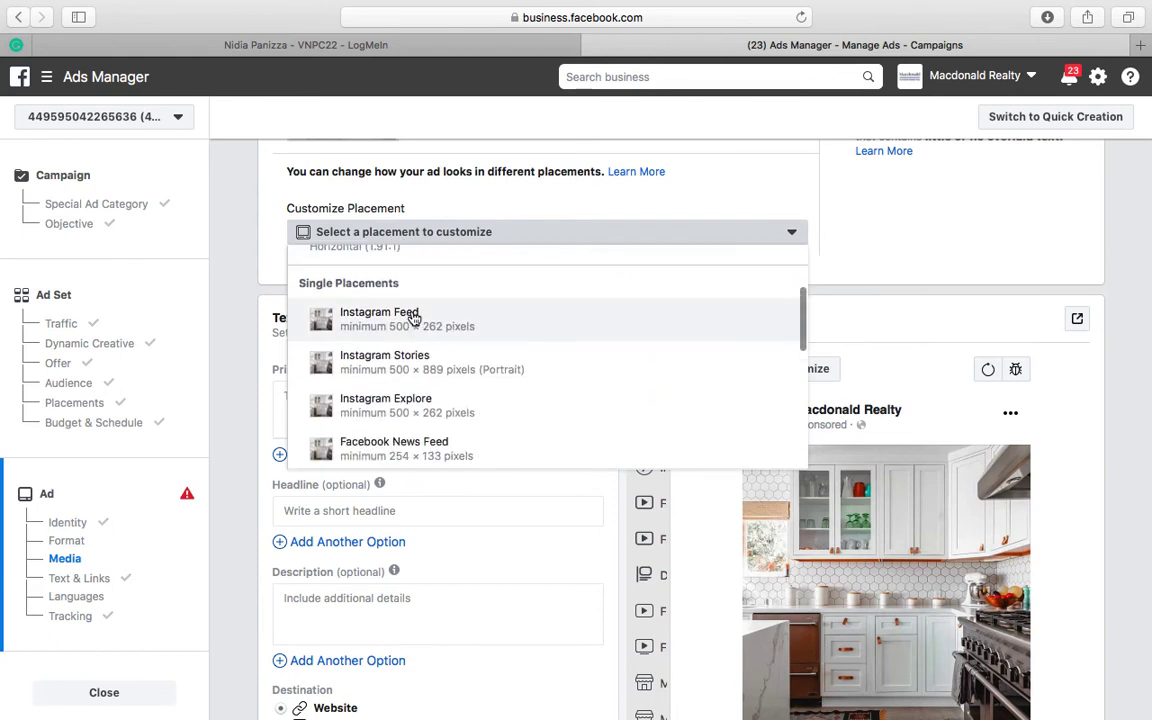
{"action": "scroll", "coordinate": [415, 330], "scroll_direction": "down", "scroll_amount": 4}
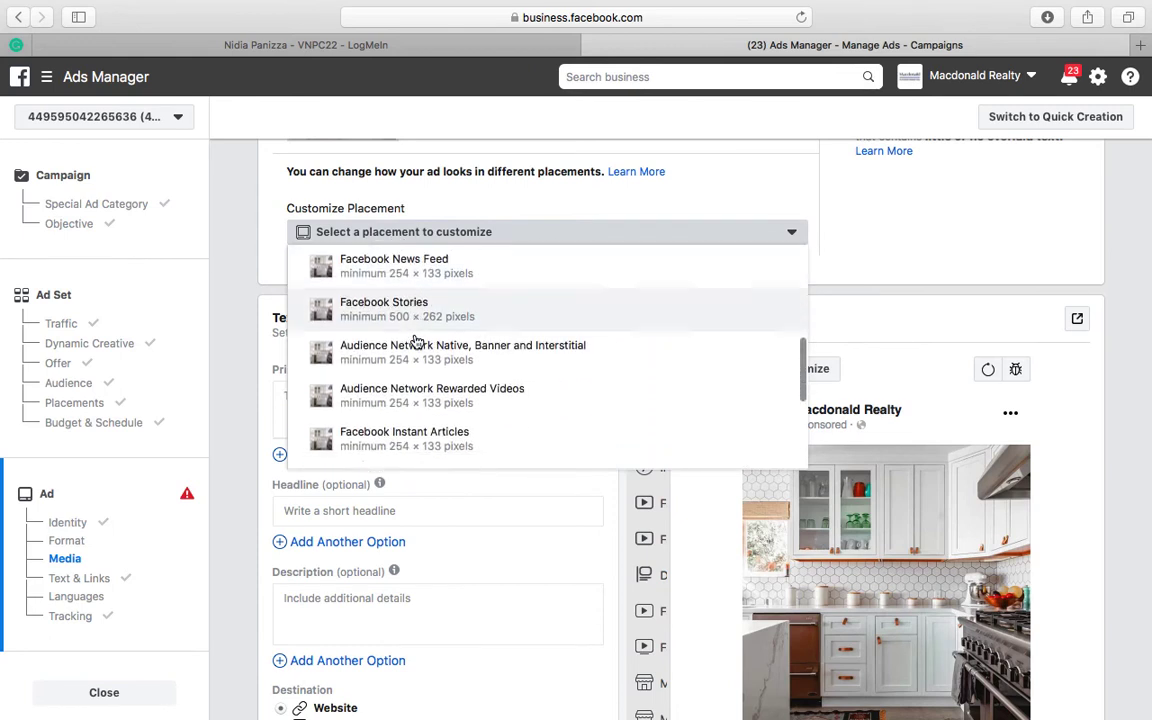
{"action": "scroll", "coordinate": [420, 355], "scroll_direction": "down", "scroll_amount": 3}
{"action": "scroll", "coordinate": [380, 300], "scroll_direction": "up", "scroll_amount": 1}
{"action": "left_click", "coordinate": [352, 231]}
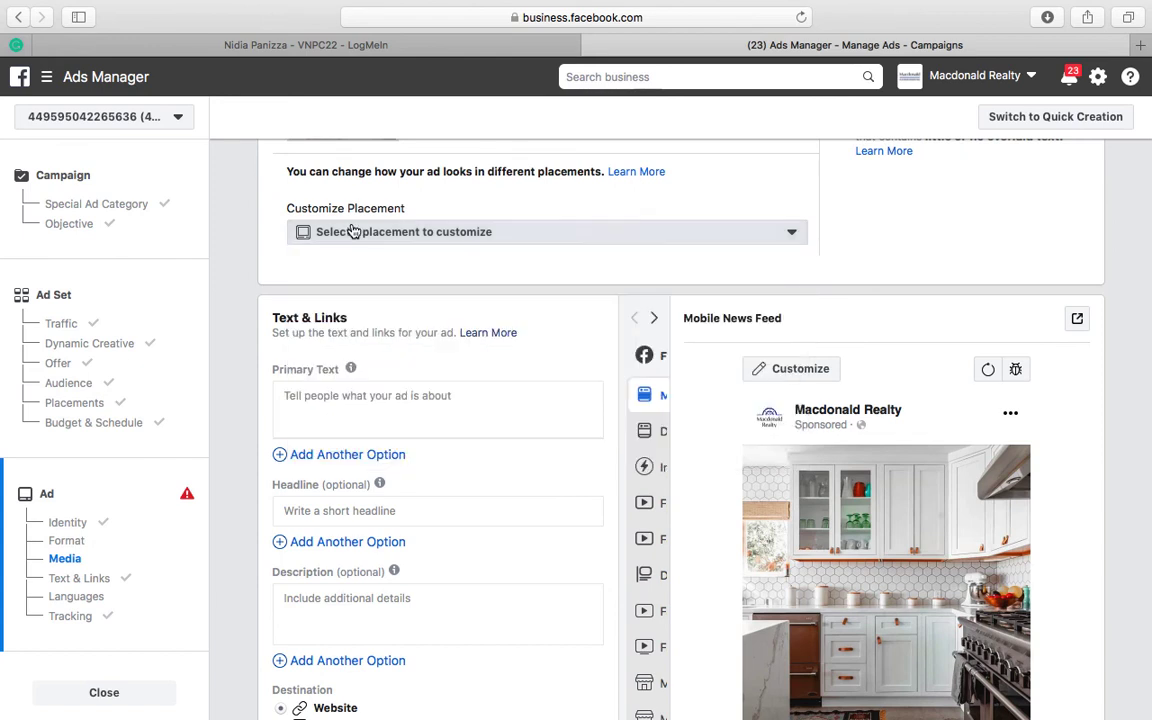
Step: Examine the ad's primary text, including its #dreamhome hashtag, and read the explanation of multiple text options
{"action": "scroll", "coordinate": [368, 353], "scroll_direction": "down", "scroll_amount": 3}
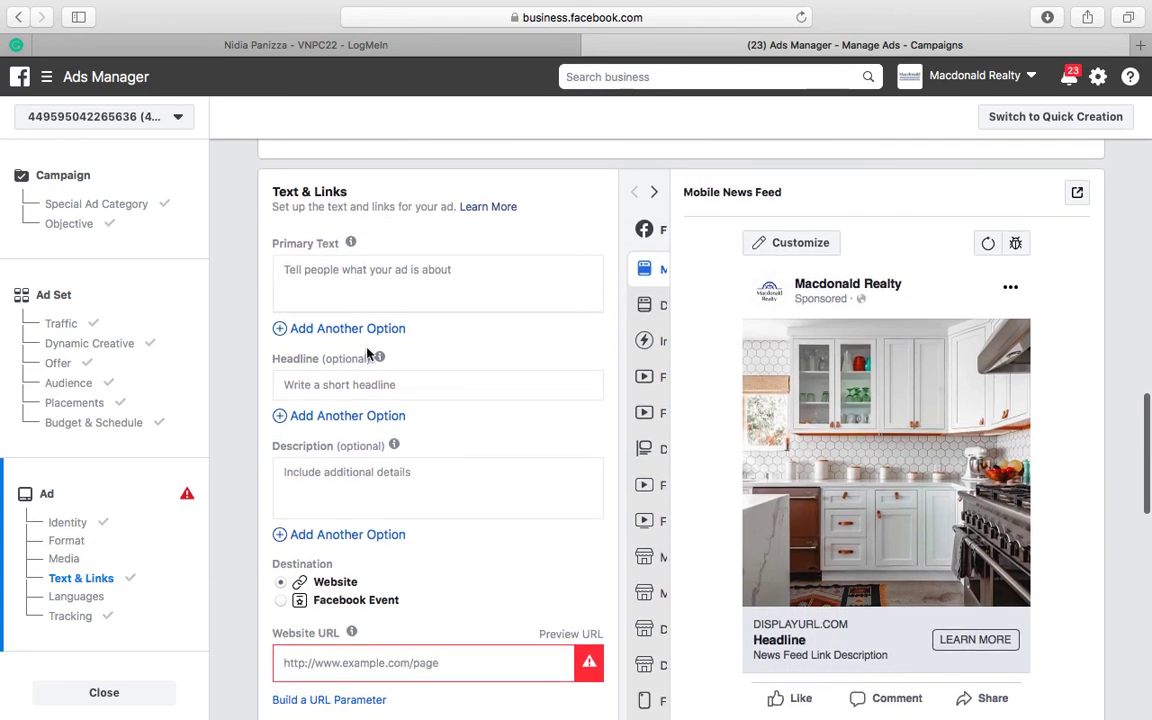
{"action": "scroll", "coordinate": [368, 353], "scroll_direction": "down", "scroll_amount": 1}
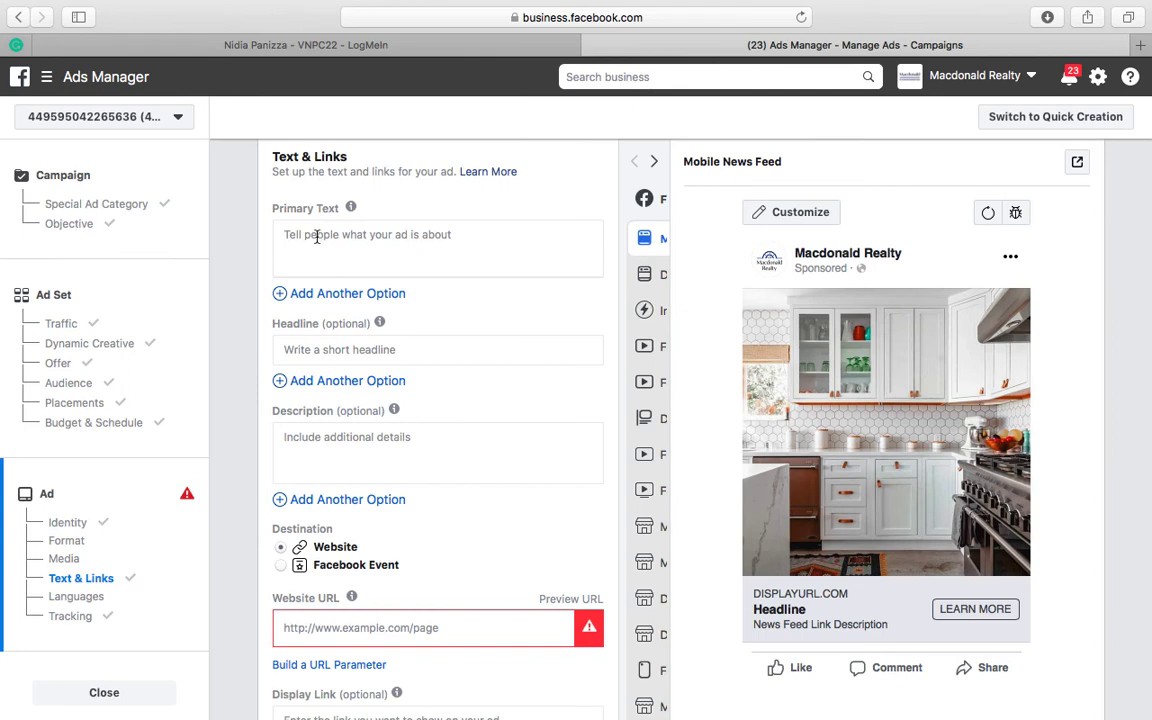
{"action": "left_click", "coordinate": [316, 236]}
{"action": "mouse_move", "coordinate": [351, 208]}
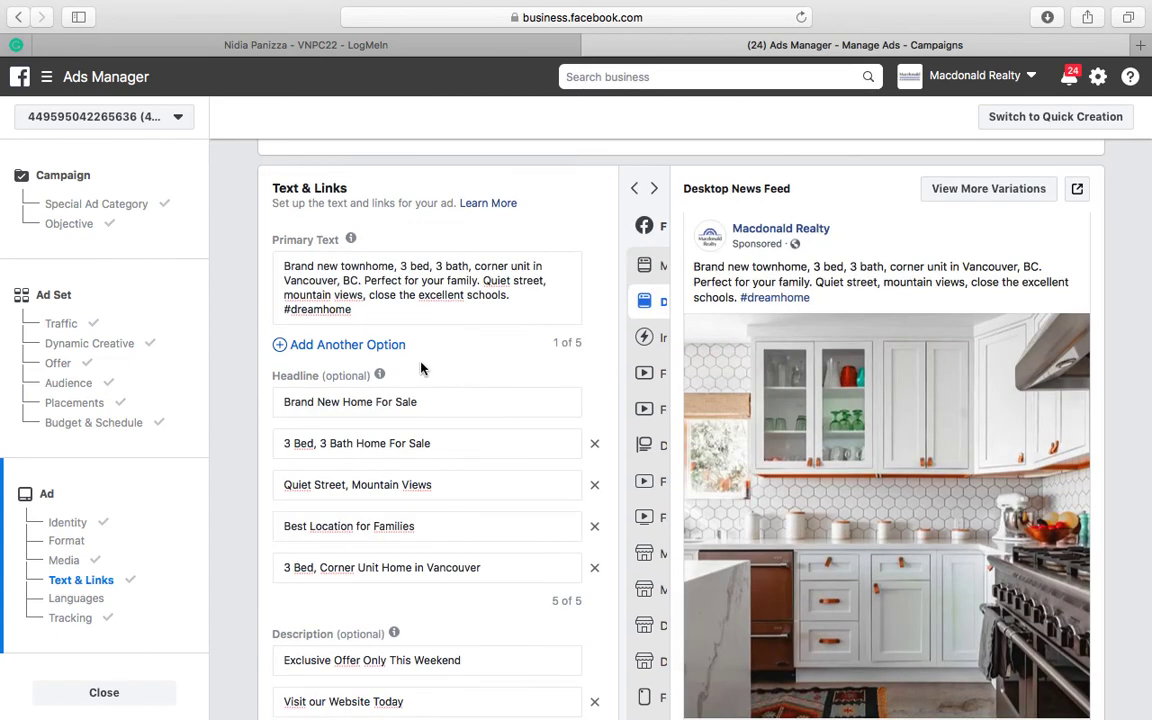
{"action": "left_click", "coordinate": [382, 313]}
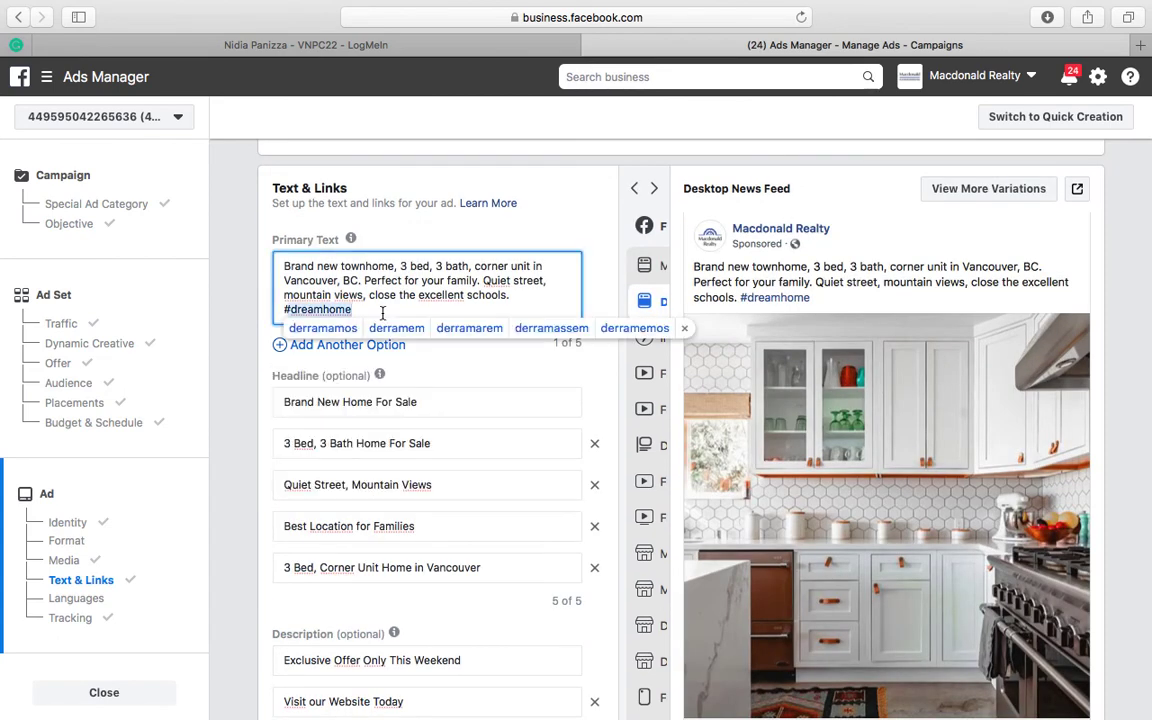
{"action": "left_click", "coordinate": [513, 294]}
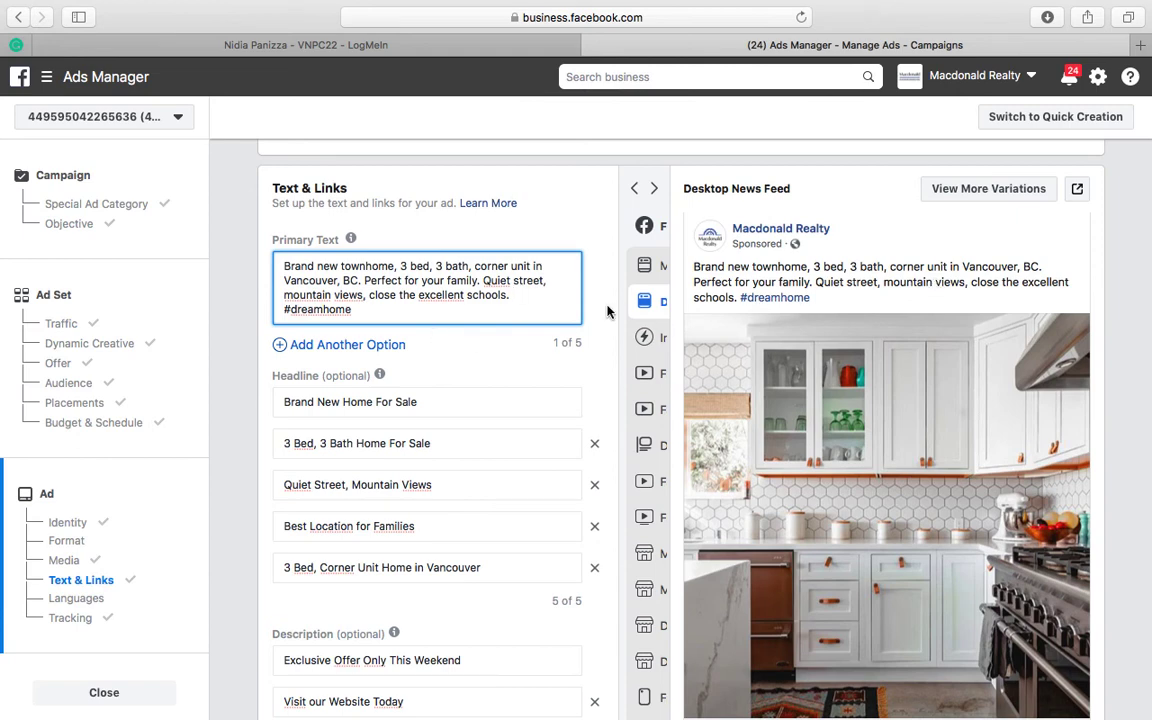
{"action": "mouse_move", "coordinate": [329, 355]}
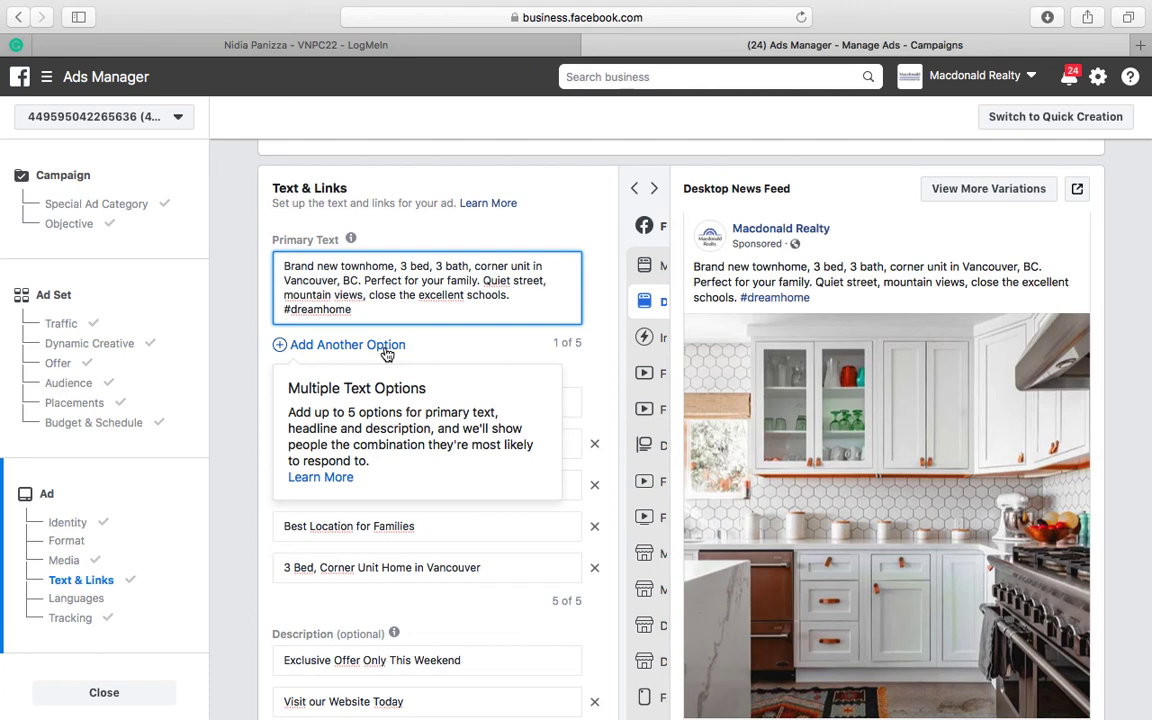
{"action": "left_click", "coordinate": [463, 346]}
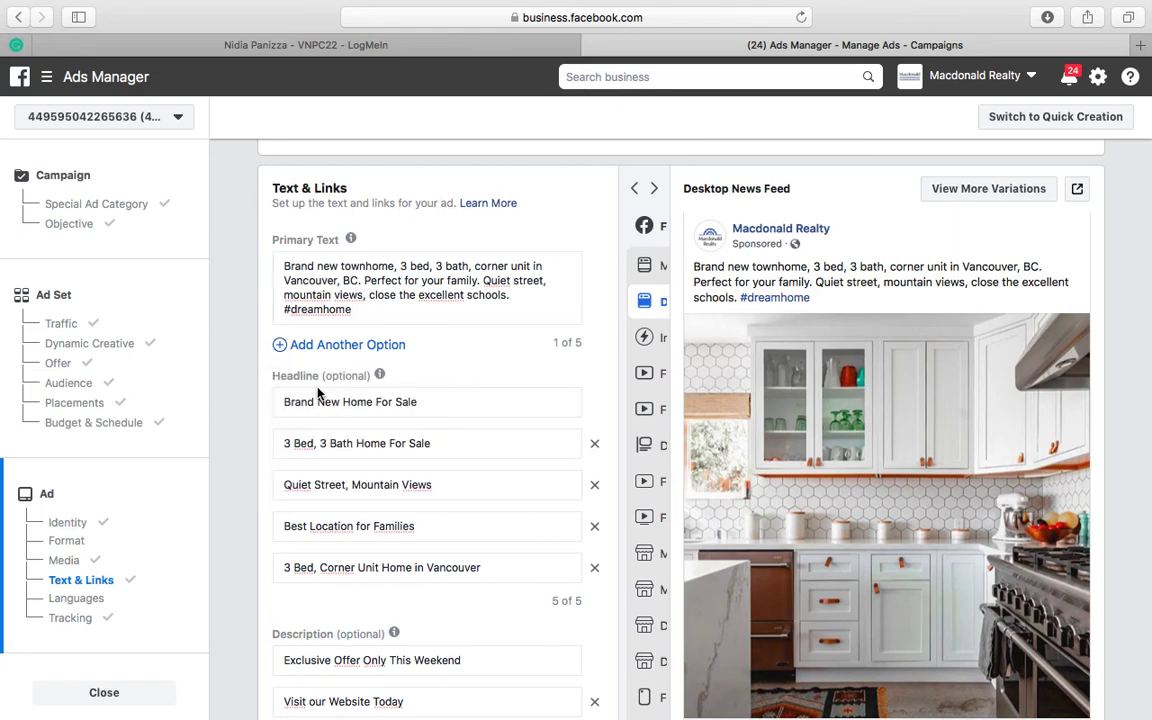
Step: Read the headline help and go through the ad's headline options one by one
{"action": "mouse_move", "coordinate": [299, 381]}
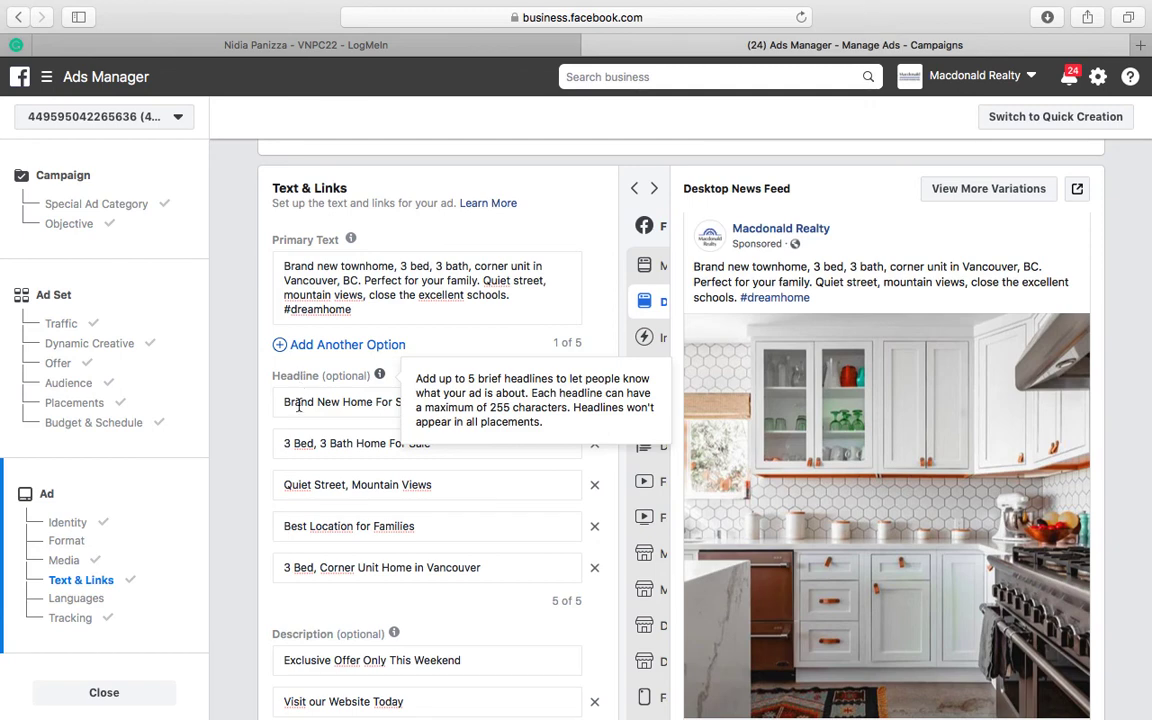
{"action": "left_click", "coordinate": [294, 402]}
{"action": "left_click", "coordinate": [316, 443]}
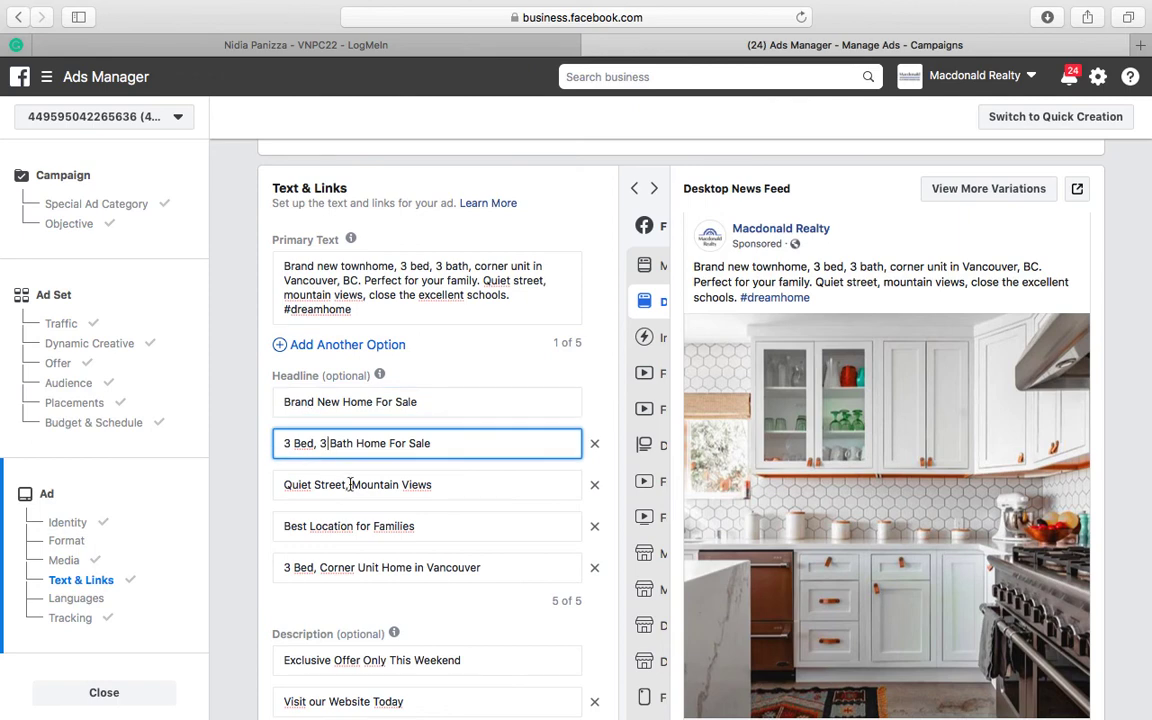
{"action": "left_click", "coordinate": [353, 485]}
{"action": "left_click", "coordinate": [396, 527]}
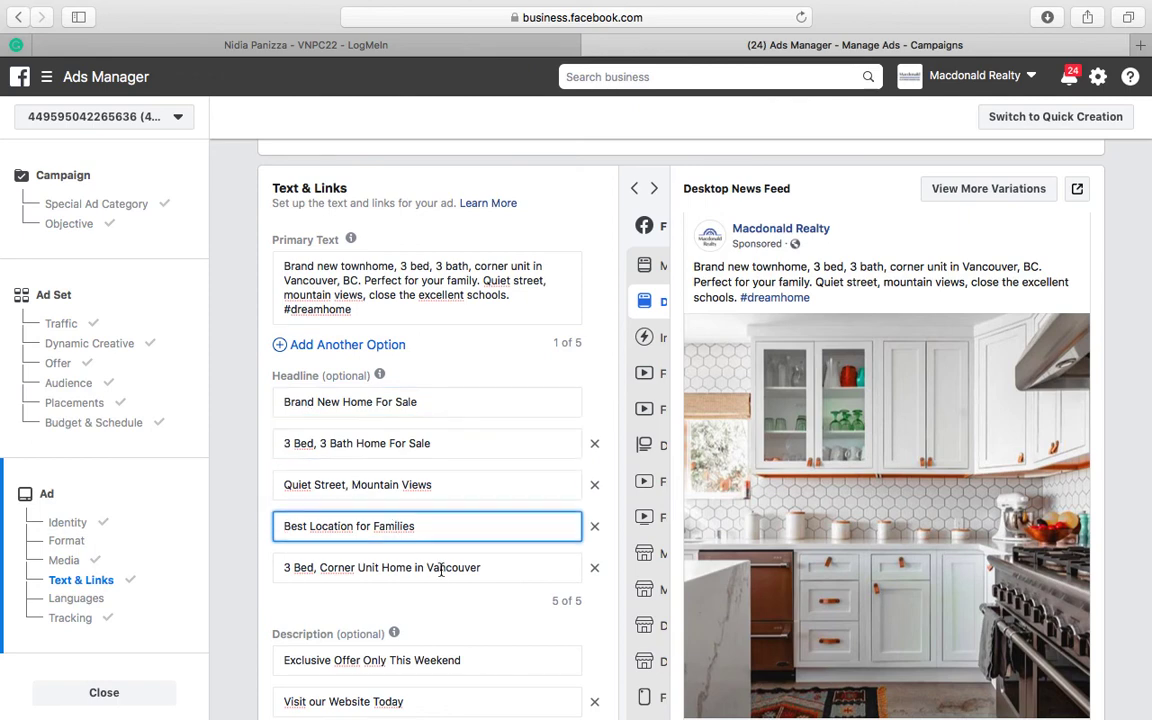
{"action": "left_click", "coordinate": [441, 569]}
{"action": "left_click", "coordinate": [470, 604]}
Step: Review the ad's description options, their help text and where the description appears in the Desktop News Feed preview
{"action": "scroll", "coordinate": [490, 603], "scroll_direction": "down", "scroll_amount": 2}
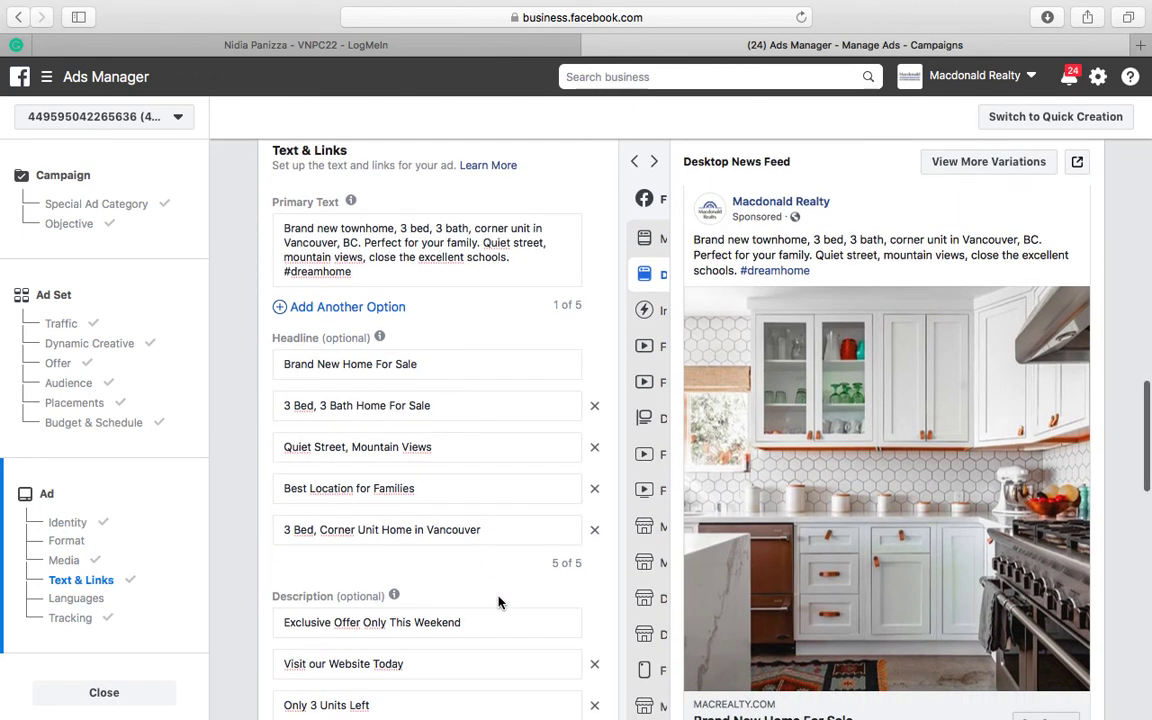
{"action": "scroll", "coordinate": [499, 602], "scroll_direction": "down", "scroll_amount": 5}
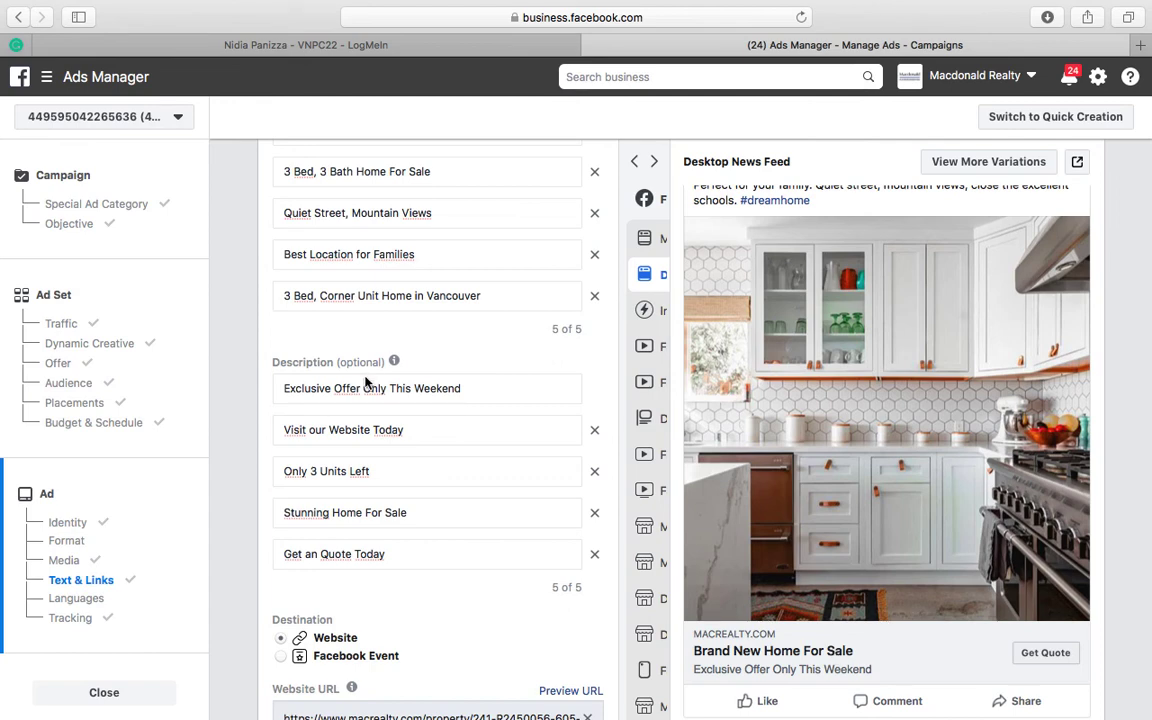
{"action": "mouse_move", "coordinate": [397, 365]}
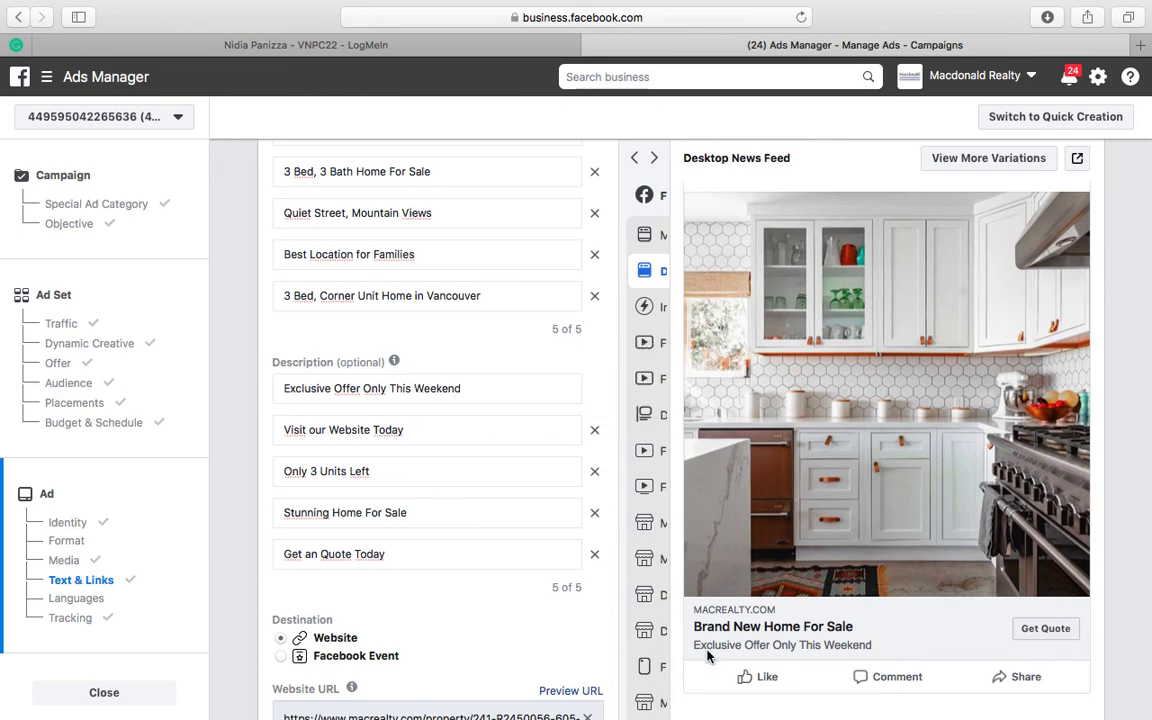
Step: Review the ad's Website destination, the website URL with its help text, and the optional display link field
{"action": "scroll", "coordinate": [710, 656], "scroll_direction": "down", "scroll_amount": 4}
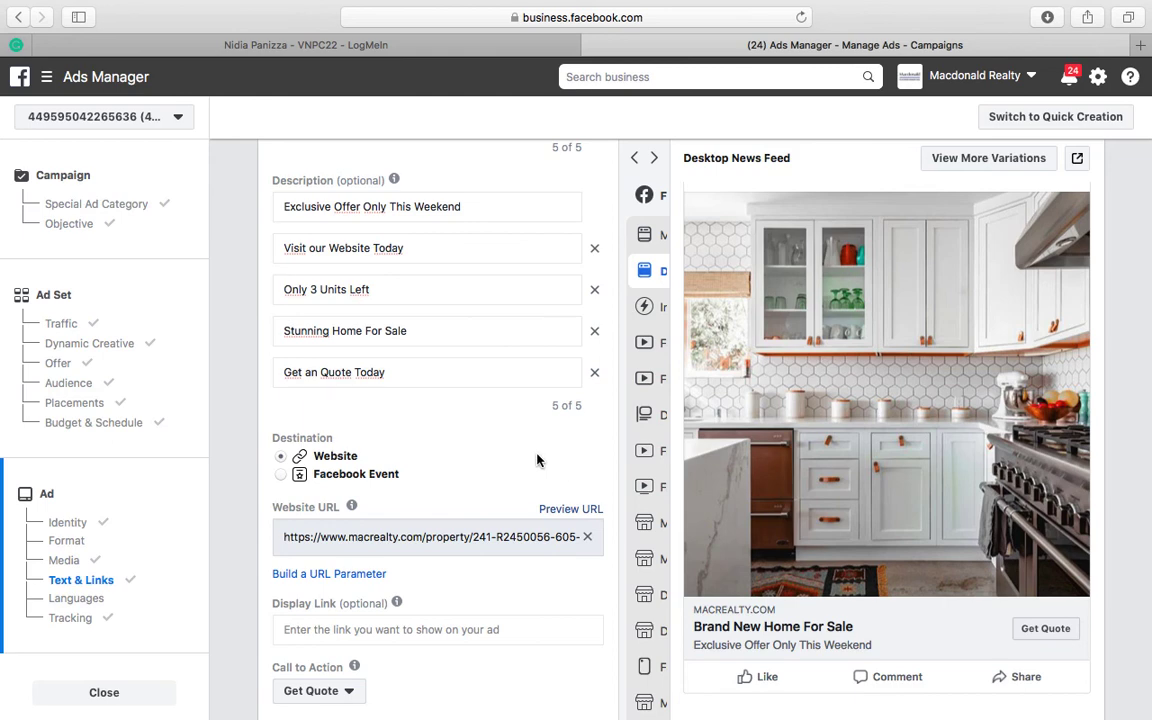
{"action": "scroll", "coordinate": [537, 458], "scroll_direction": "down", "scroll_amount": 2}
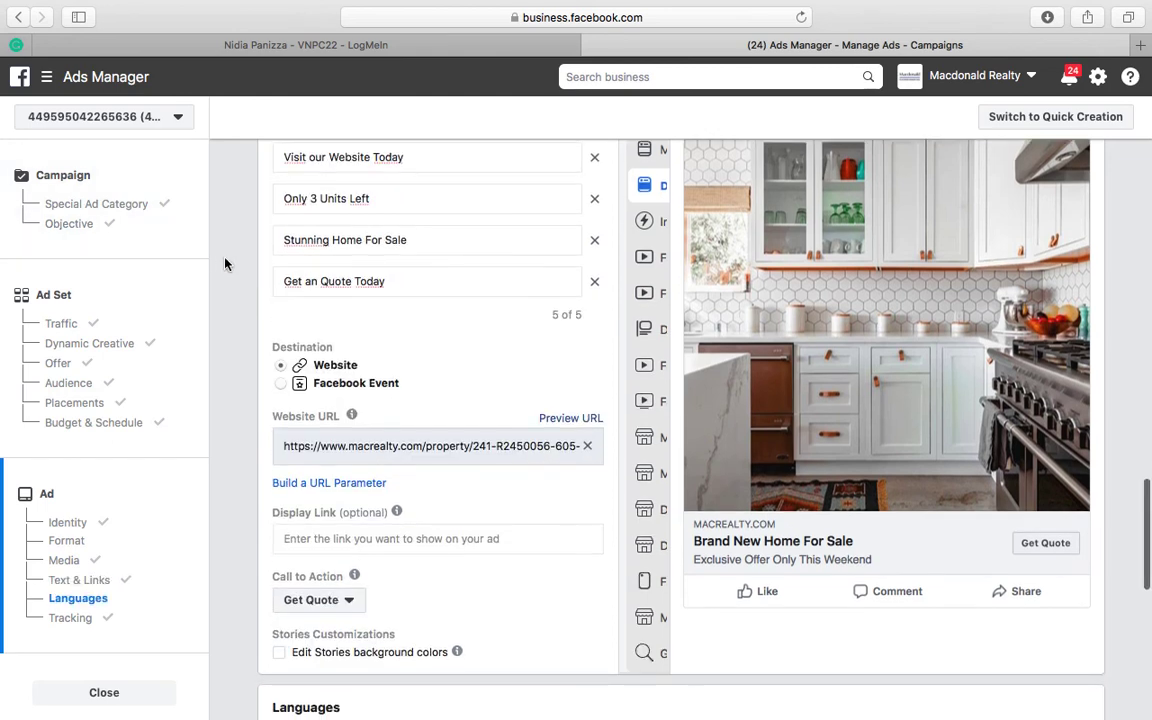
{"action": "mouse_move", "coordinate": [351, 420]}
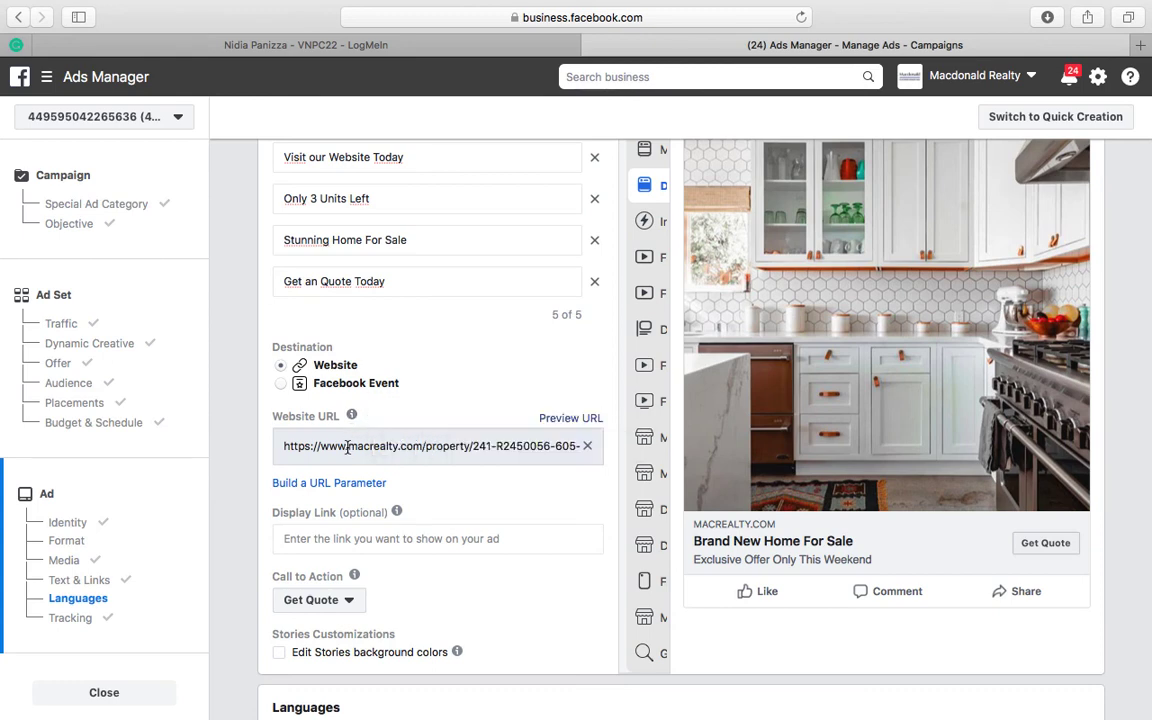
{"action": "scroll", "coordinate": [347, 447], "scroll_direction": "down", "scroll_amount": 3}
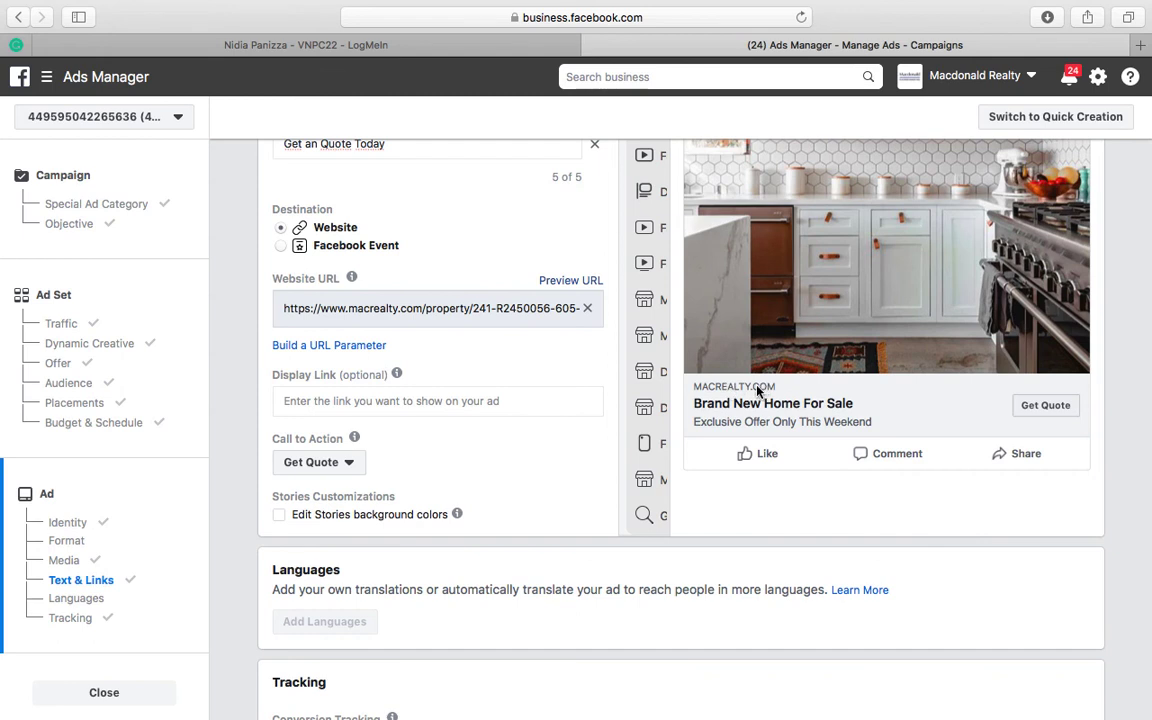
{"action": "triple_click", "coordinate": [404, 305]}
{"action": "left_click", "coordinate": [425, 402]}
{"action": "left_click", "coordinate": [425, 402]}
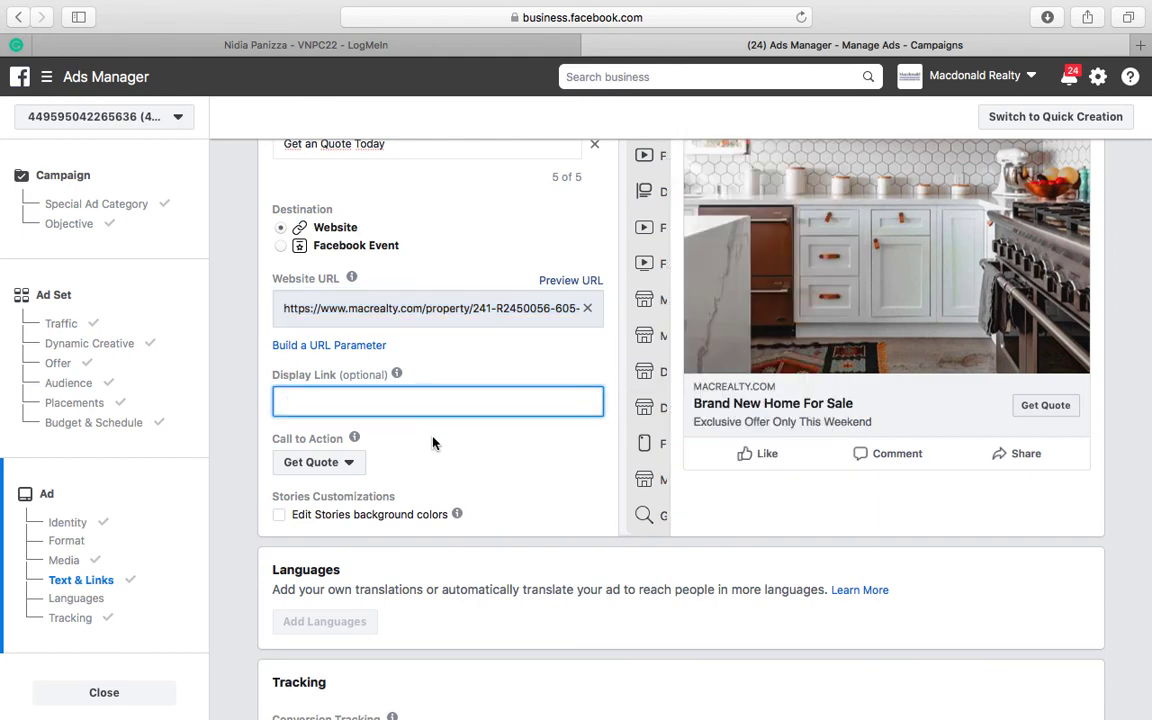
{"action": "left_click", "coordinate": [432, 443]}
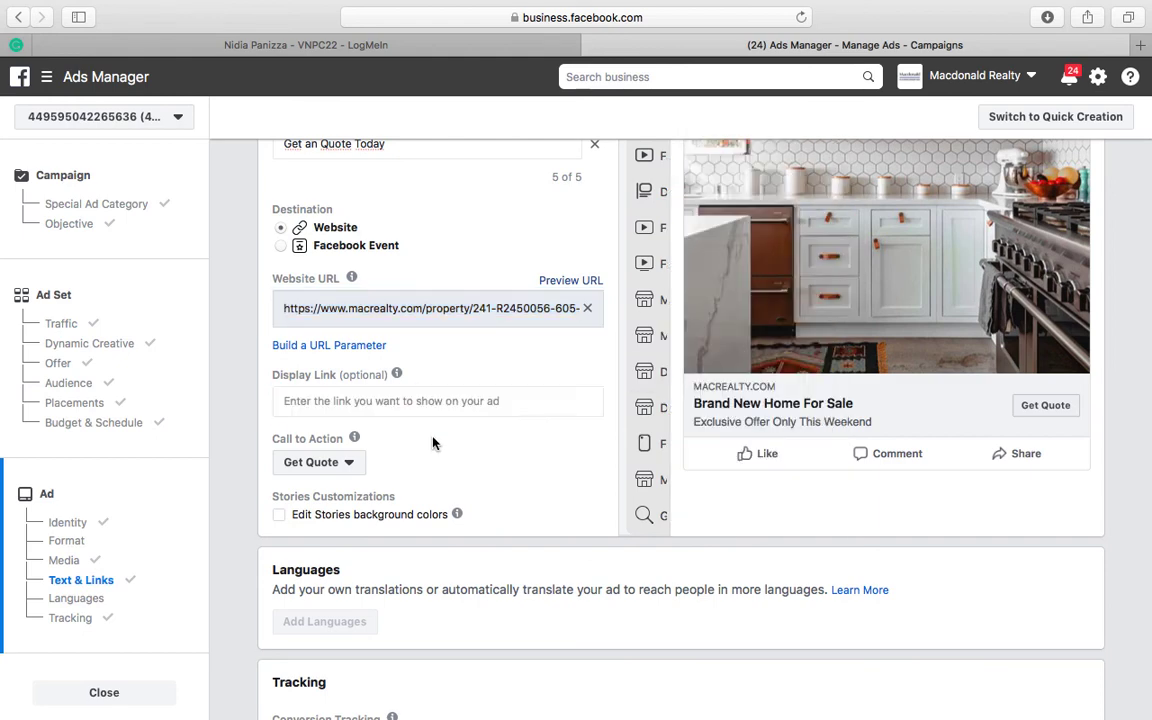
Step: Review the ad's call-to-action options and choose Get Quote
{"action": "left_click", "coordinate": [348, 462]}
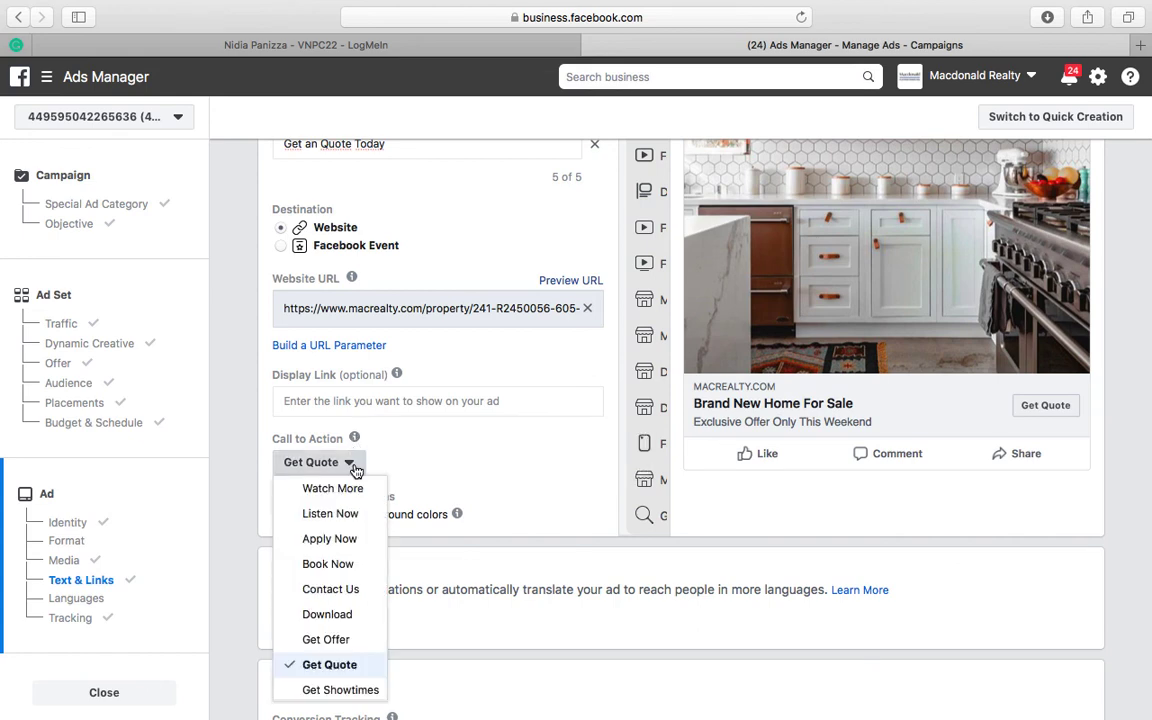
{"action": "left_click", "coordinate": [350, 670]}
Step: Preview the ad in the Mobile News Feed, Instagram Feed and Instagram Stories placements
{"action": "scroll", "coordinate": [717, 327], "scroll_direction": "up", "scroll_amount": 2}
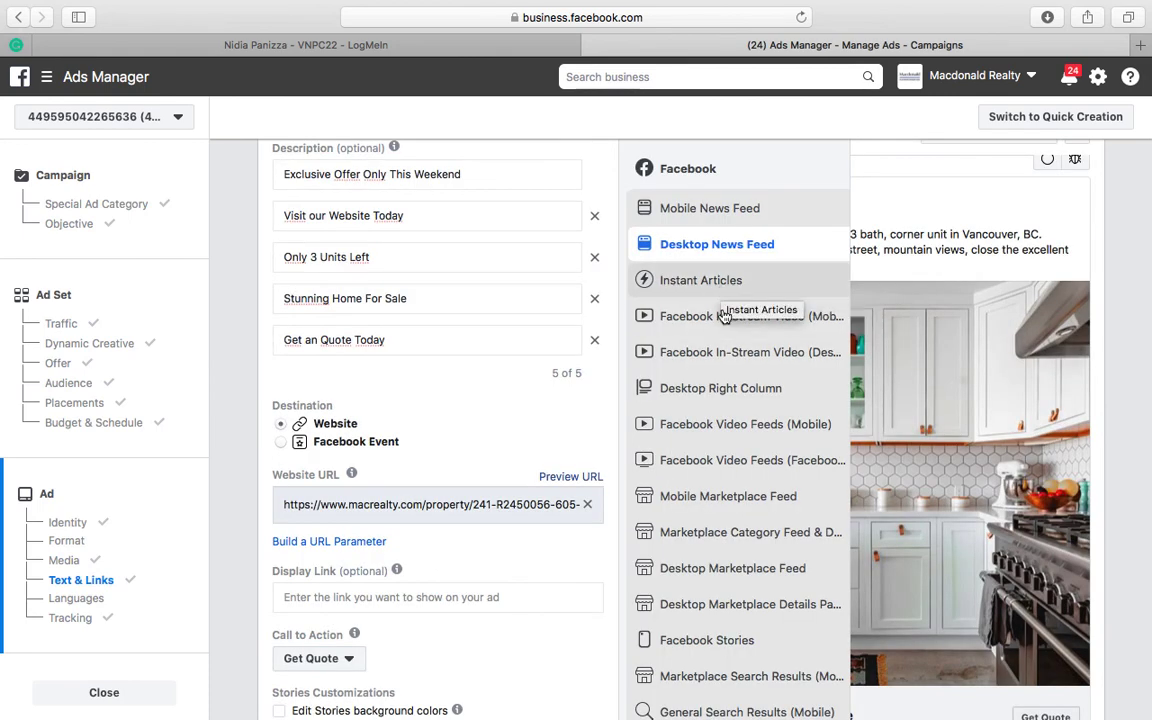
{"action": "left_click", "coordinate": [716, 212]}
{"action": "mouse_move", "coordinate": [674, 218]}
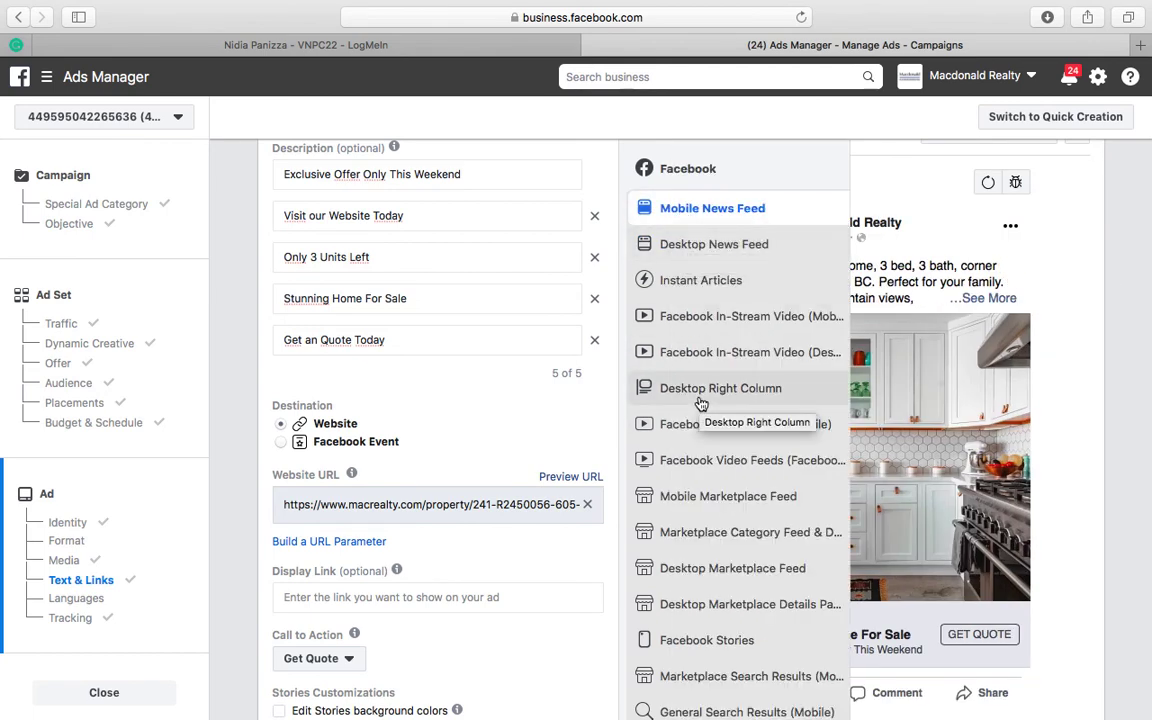
{"action": "scroll", "coordinate": [697, 401], "scroll_direction": "down", "scroll_amount": 3}
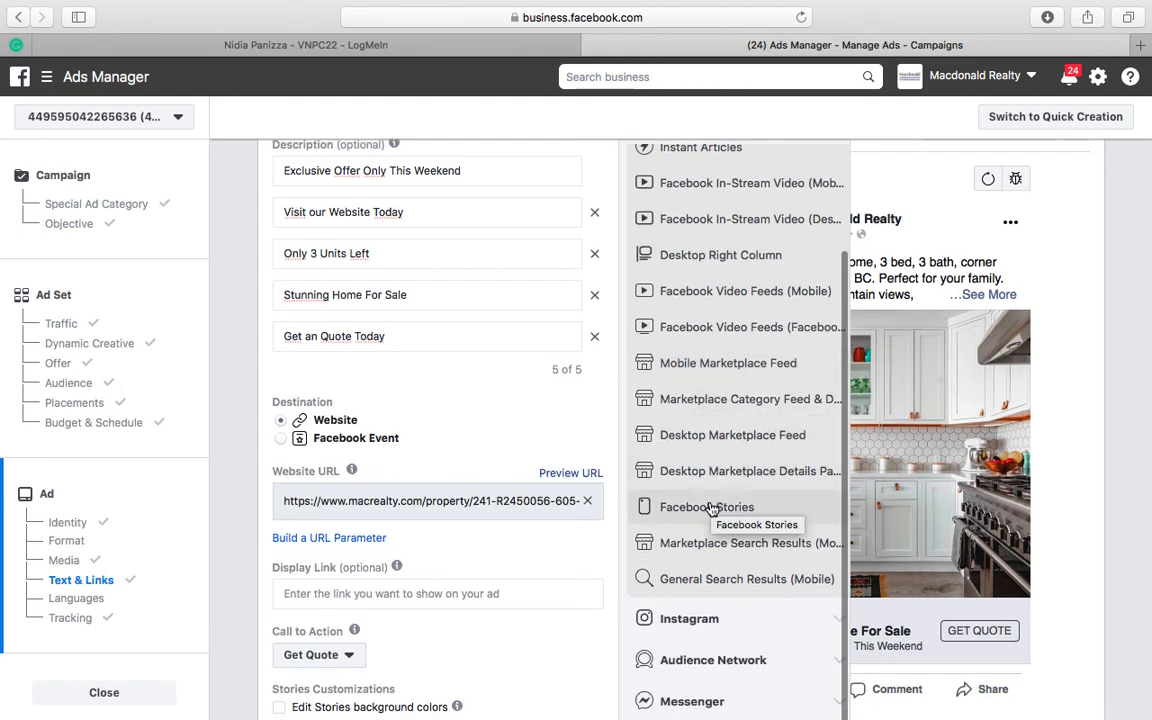
{"action": "scroll", "coordinate": [712, 505], "scroll_direction": "down", "scroll_amount": 3}
{"action": "left_click", "coordinate": [689, 507]}
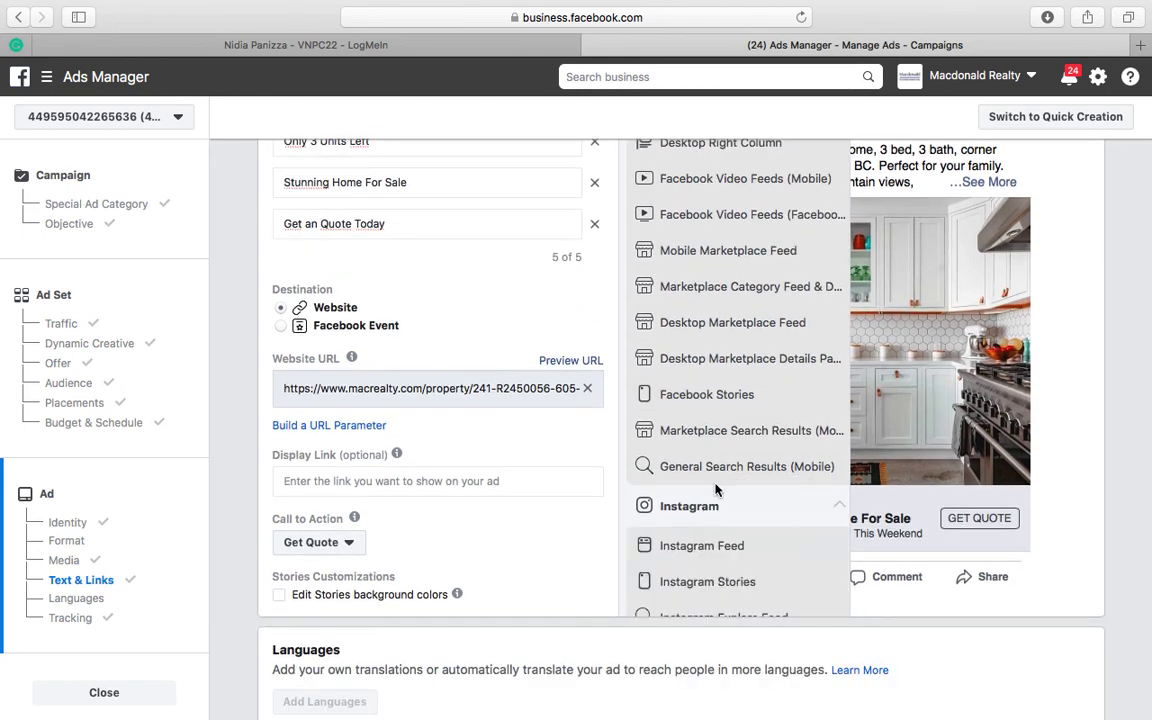
{"action": "scroll", "coordinate": [712, 500], "scroll_direction": "down", "scroll_amount": 2}
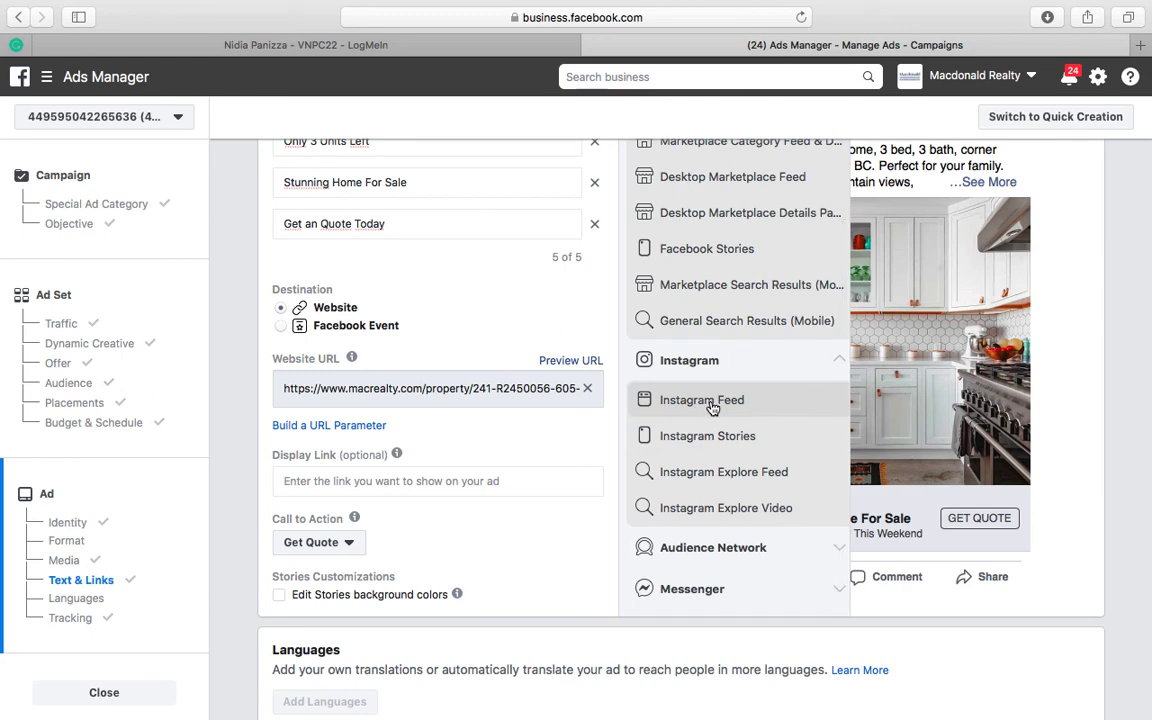
{"action": "left_click", "coordinate": [703, 404]}
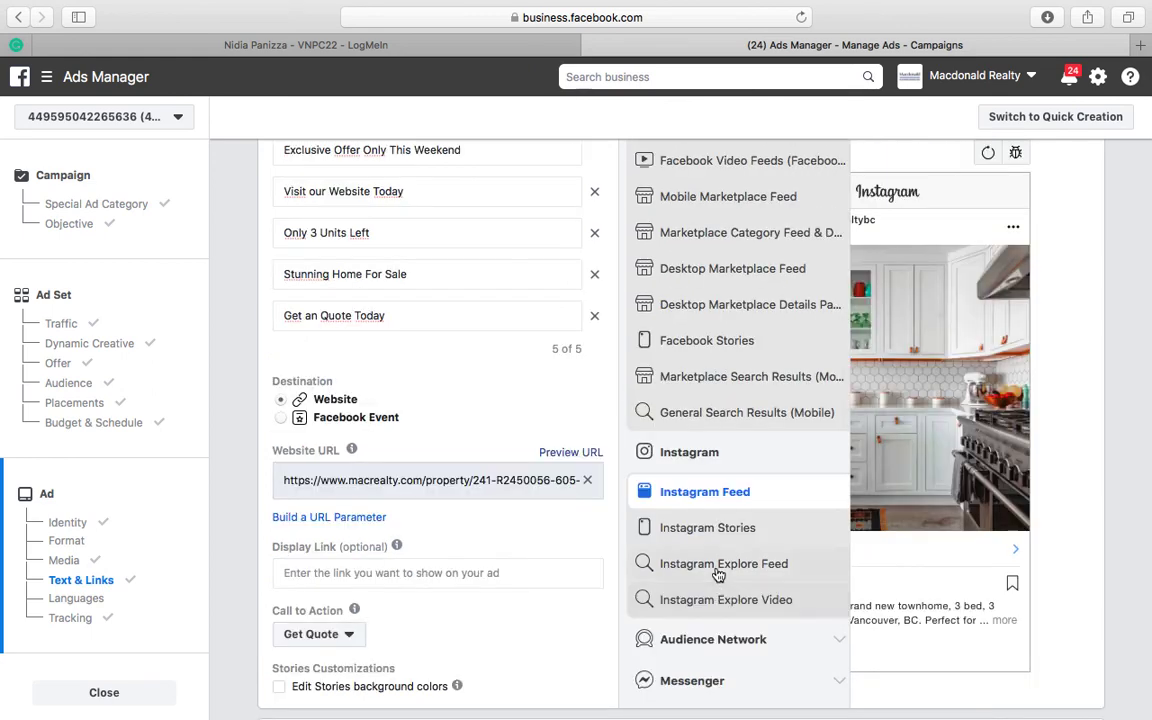
{"action": "left_click", "coordinate": [705, 530]}
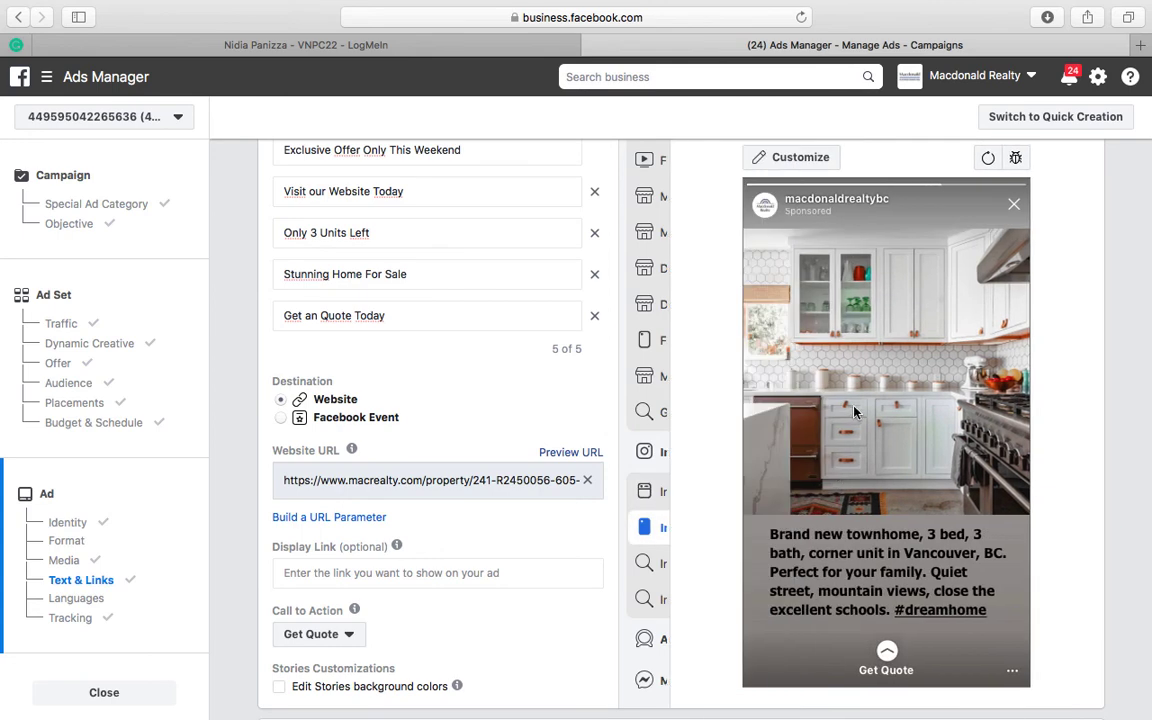
Step: Enable custom Stories background colors and set the top color to #4357BA
{"action": "scroll", "coordinate": [853, 410], "scroll_direction": "down", "scroll_amount": 2}
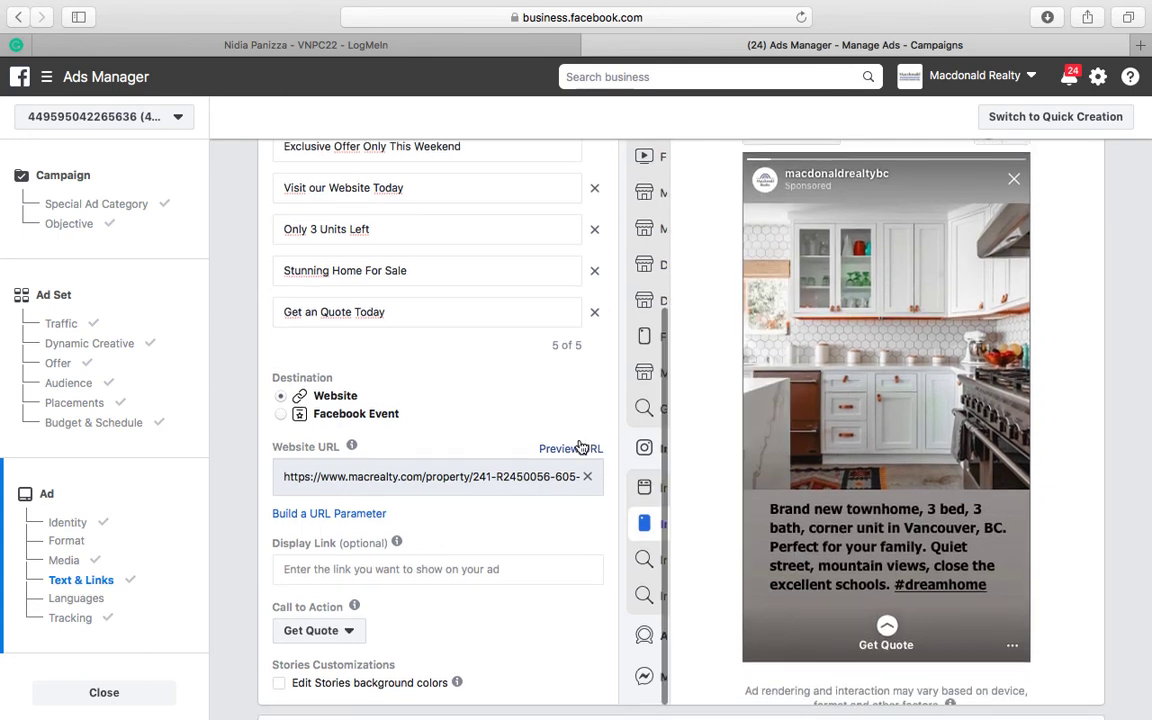
{"action": "scroll", "coordinate": [581, 446], "scroll_direction": "down", "scroll_amount": 3}
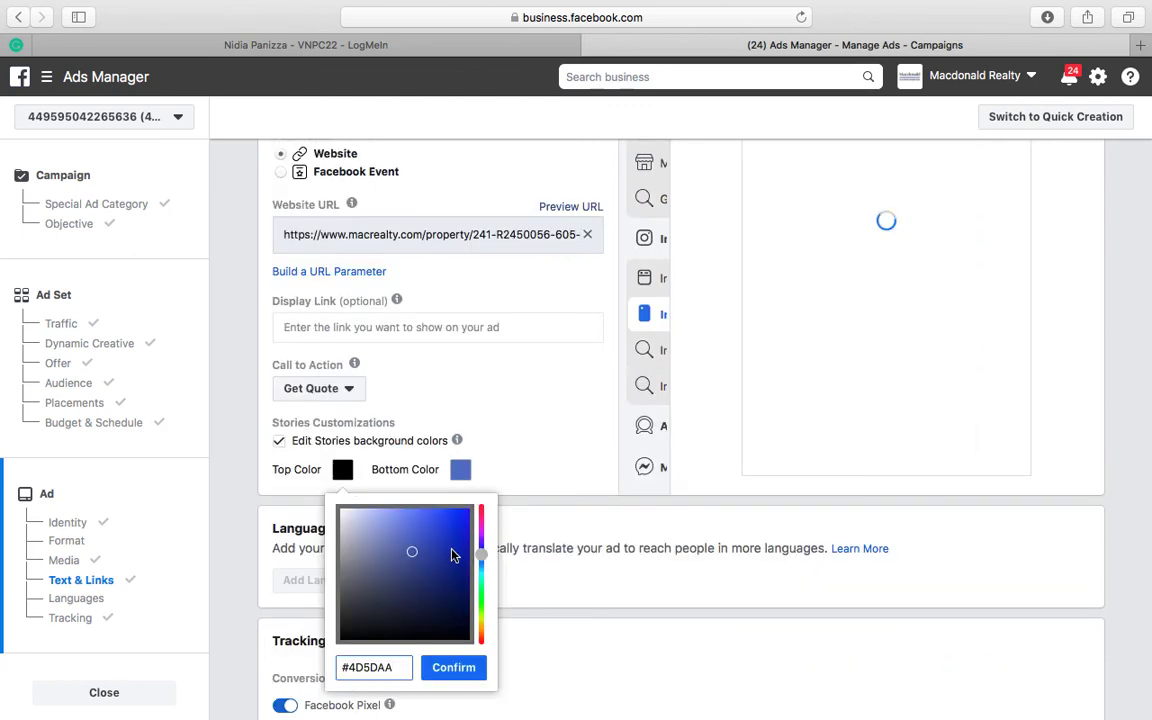
{"action": "left_click_drag", "start_coordinate": [412, 553], "coordinate": [424, 543]}
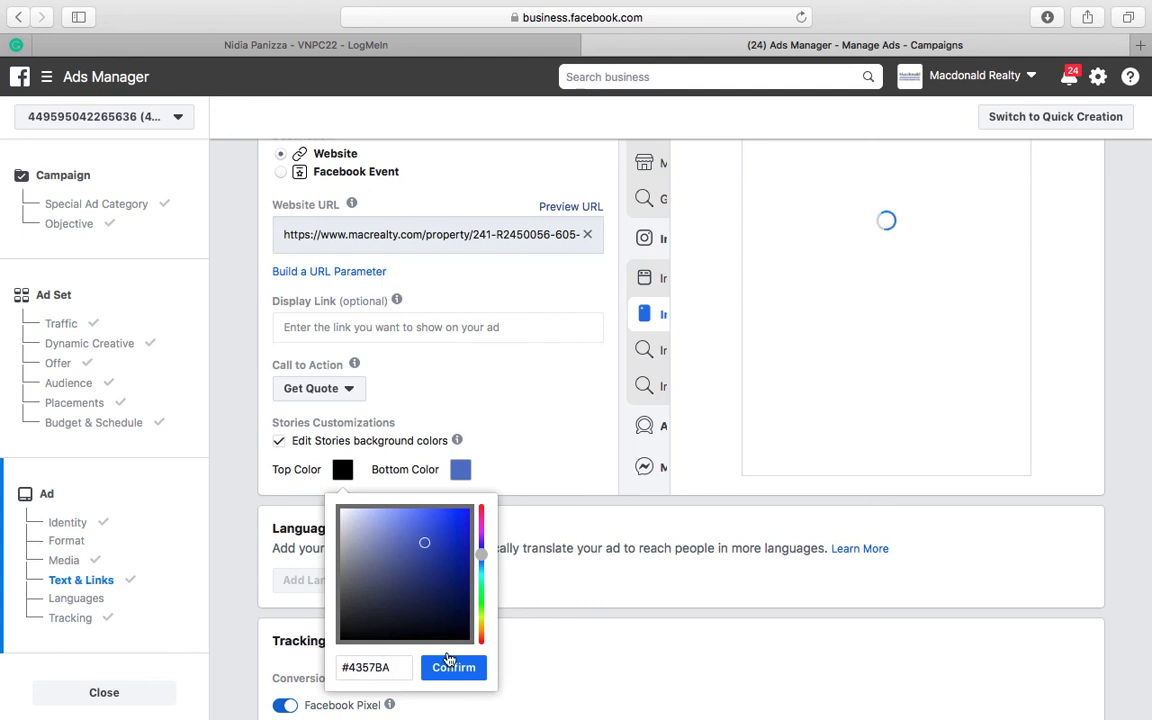
{"action": "left_click", "coordinate": [454, 666]}
{"action": "left_click", "coordinate": [454, 666]}
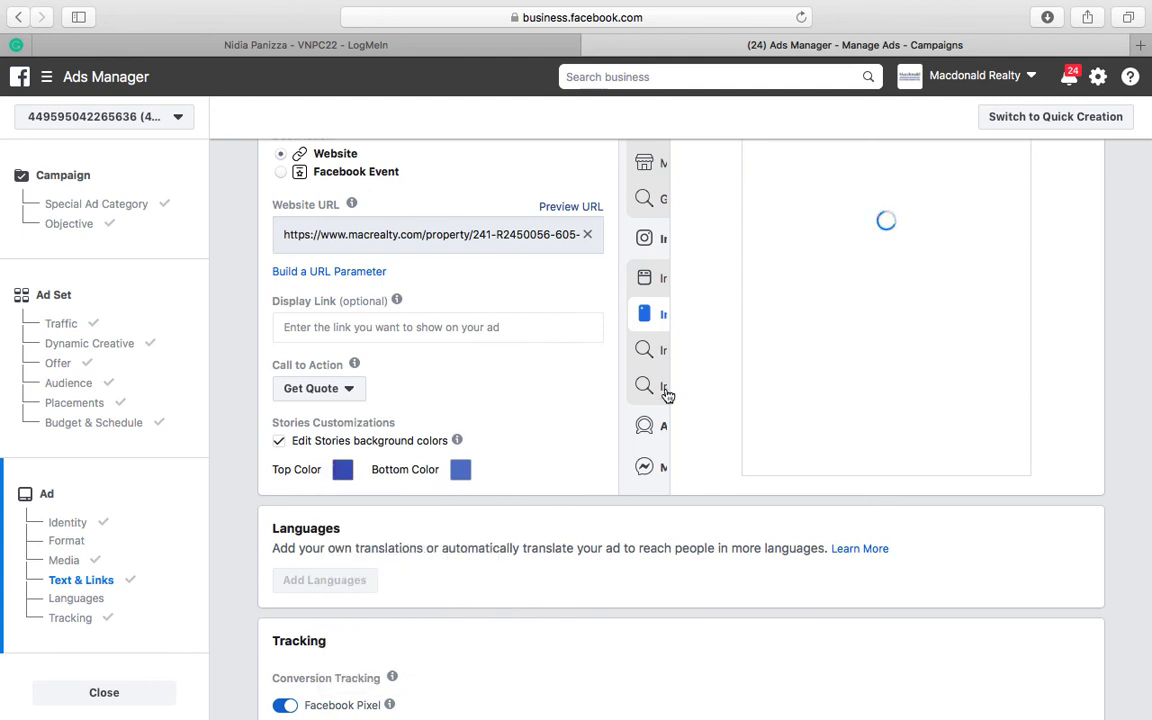
Step: Preview the ad in Mobile News Feed and send it to Facebook as a notification for previewing on a device
{"action": "scroll", "coordinate": [810, 335], "scroll_direction": "up", "scroll_amount": 3}
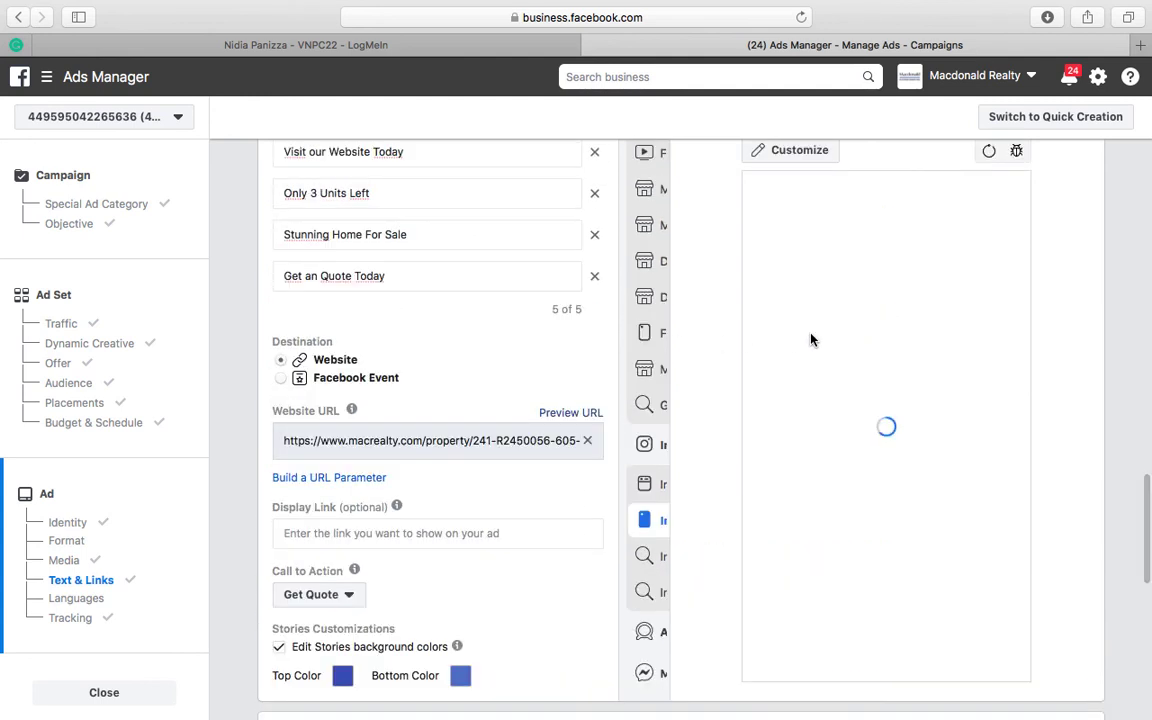
{"action": "scroll", "coordinate": [910, 514], "scroll_direction": "up", "scroll_amount": 1}
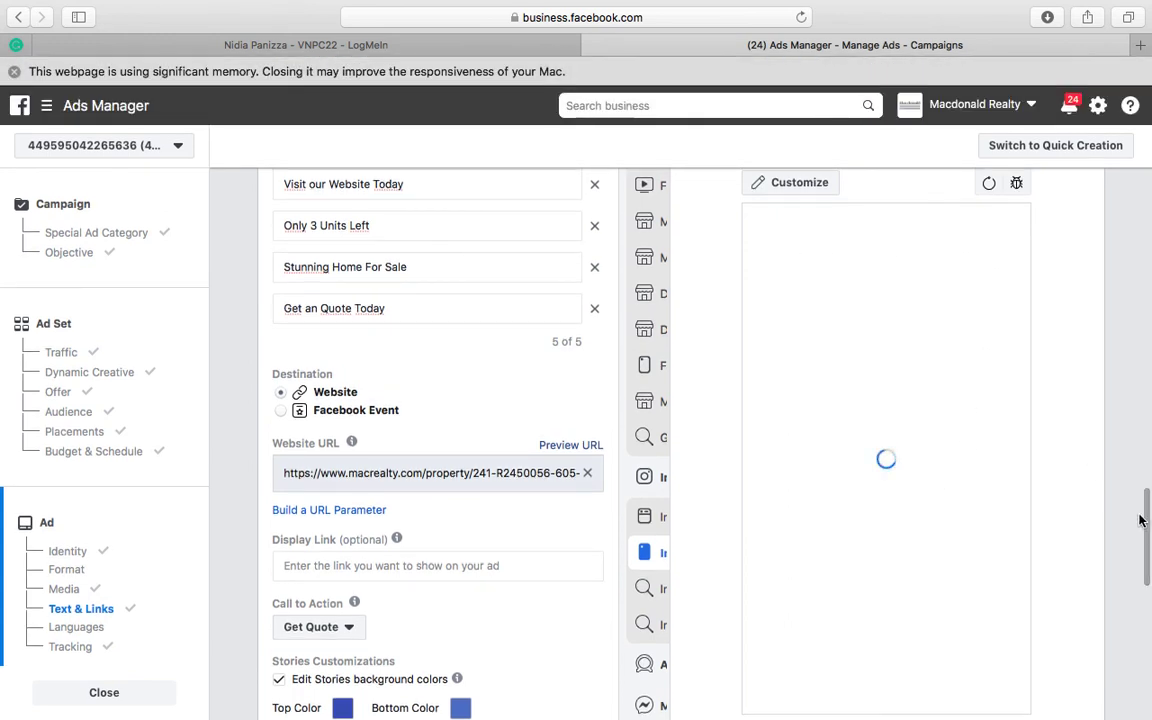
{"action": "scroll", "coordinate": [660, 380], "scroll_direction": "up", "scroll_amount": 5}
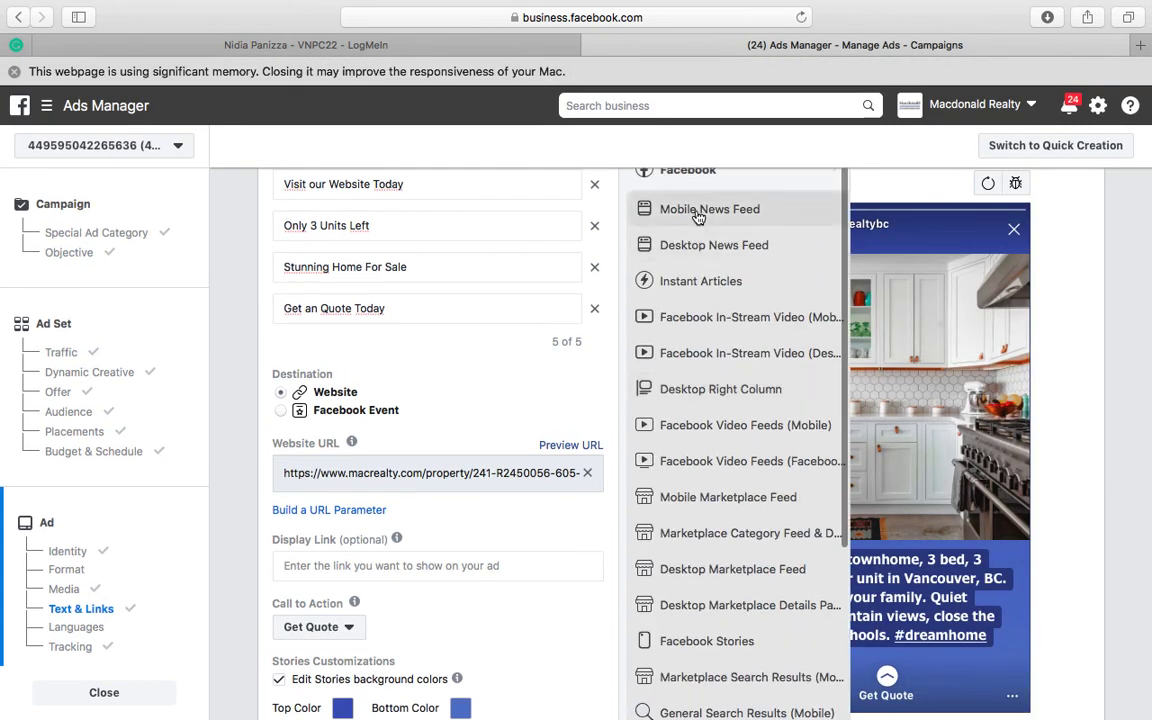
{"action": "left_click", "coordinate": [666, 214]}
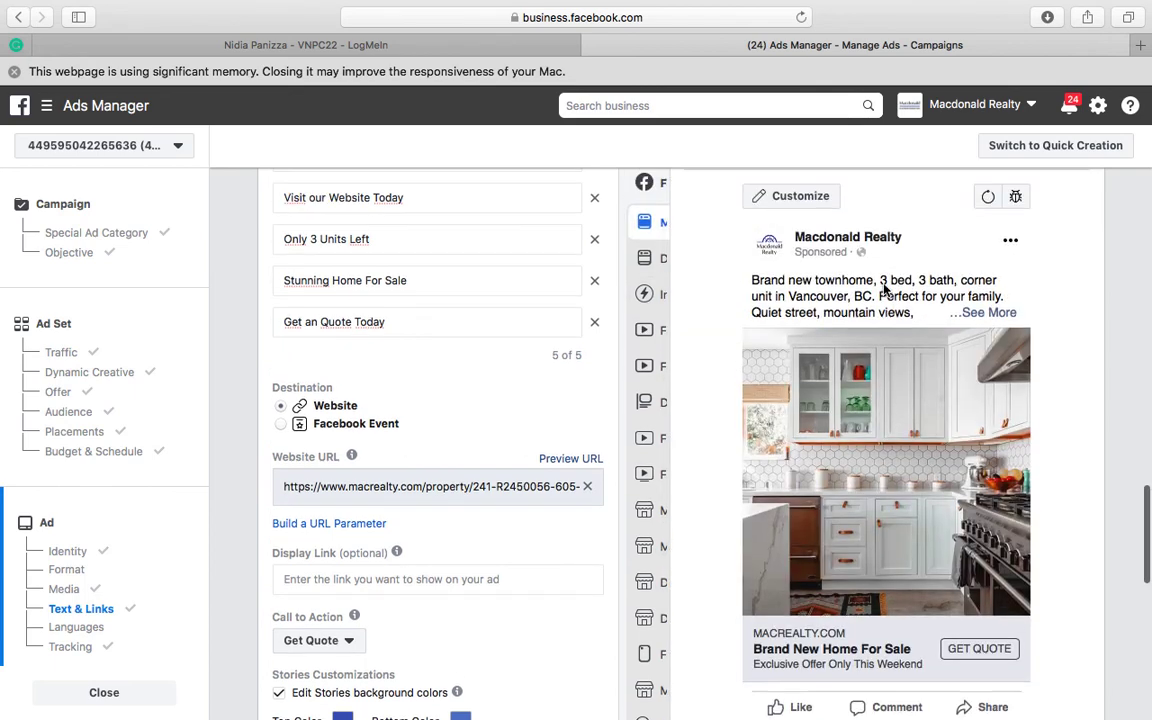
{"action": "scroll", "coordinate": [882, 285], "scroll_direction": "up", "scroll_amount": 3}
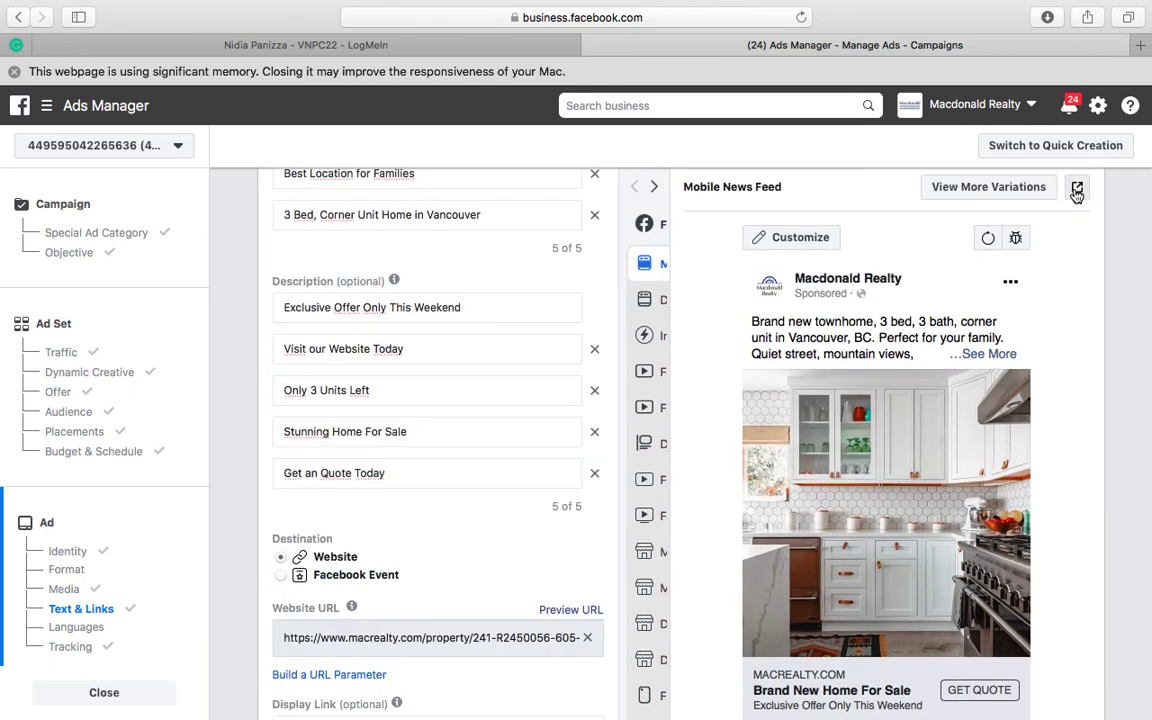
{"action": "scroll", "coordinate": [1076, 194], "scroll_direction": "up", "scroll_amount": 2}
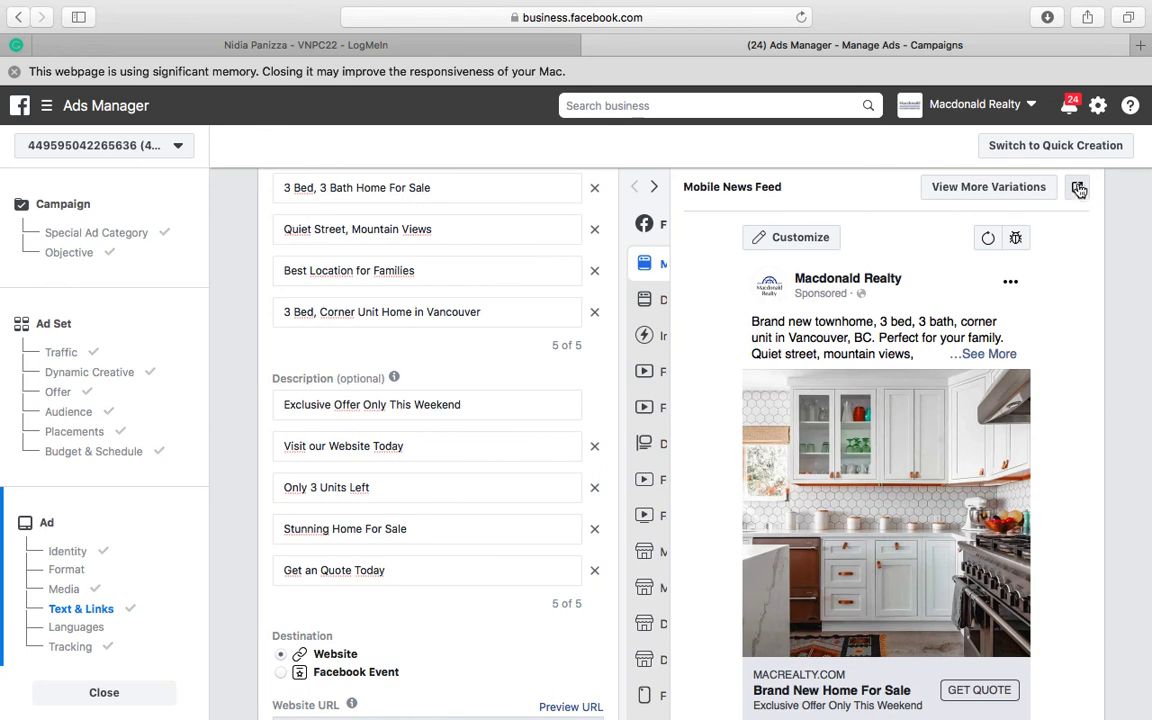
{"action": "left_click", "coordinate": [1077, 190]}
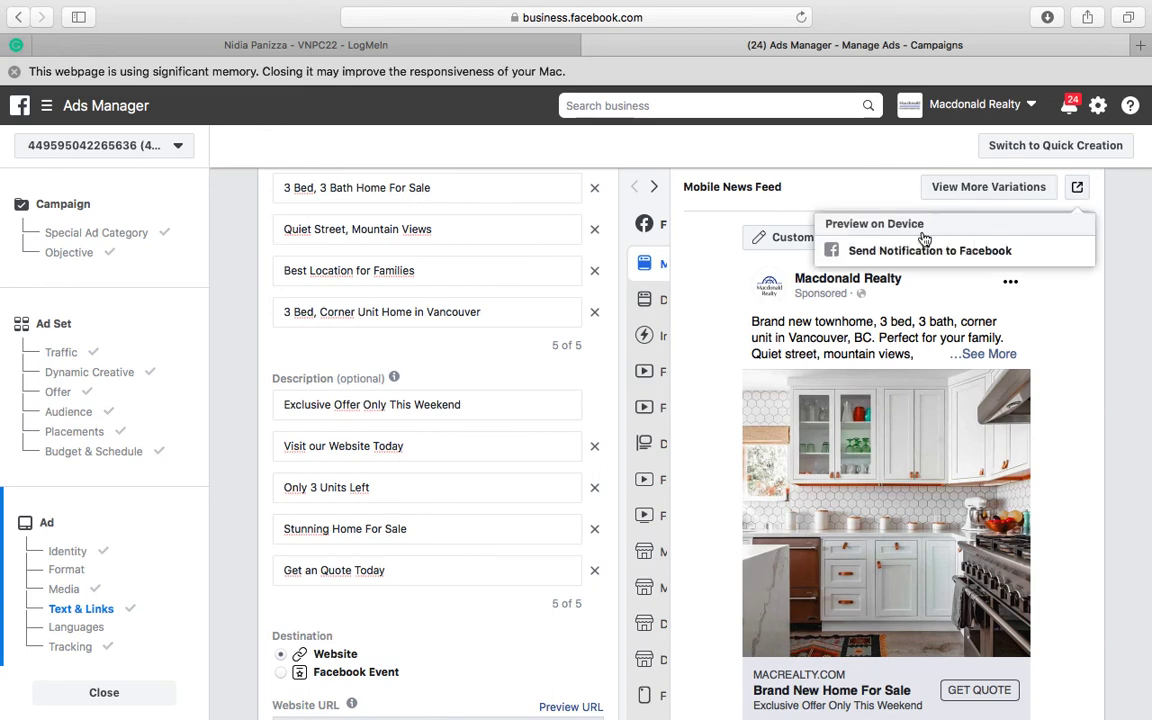
{"action": "left_click", "coordinate": [966, 258]}
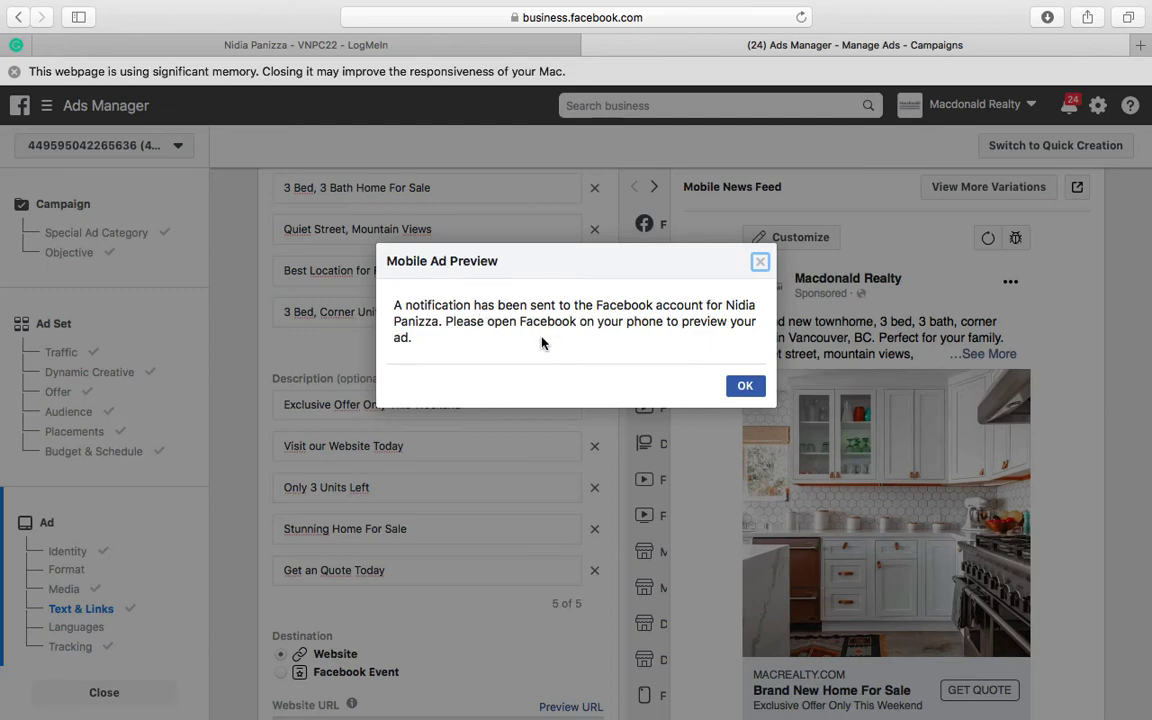
{"action": "left_click", "coordinate": [743, 388]}
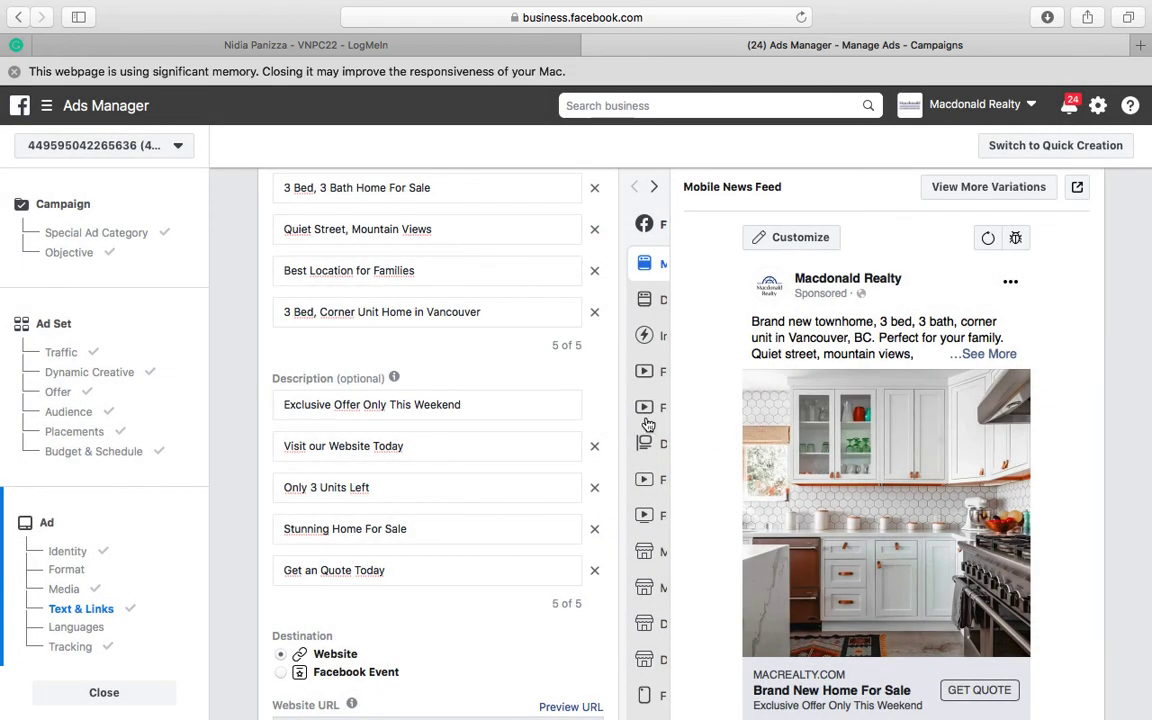
Step: Check the tracking settings and the draft summary, and confirm the Townhome Vancouver Ad campaign
{"action": "scroll", "coordinate": [529, 450], "scroll_direction": "down", "scroll_amount": 15}
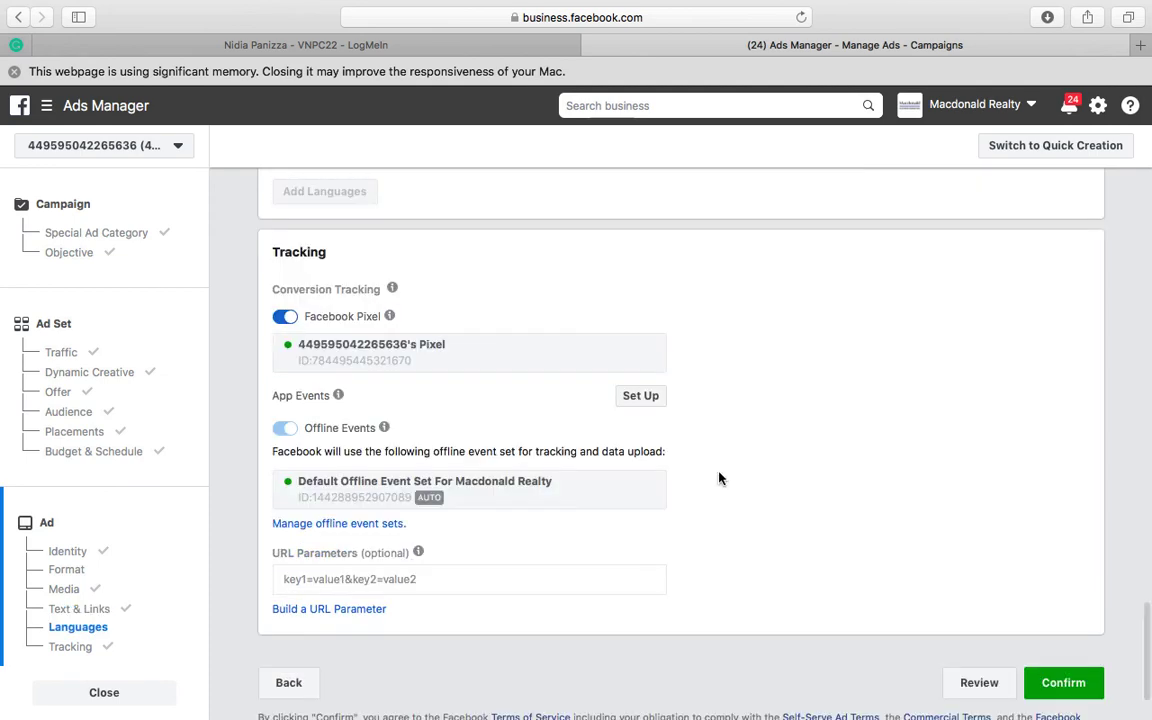
{"action": "mouse_move", "coordinate": [308, 283]}
{"action": "scroll", "coordinate": [922, 441], "scroll_direction": "down", "scroll_amount": 2}
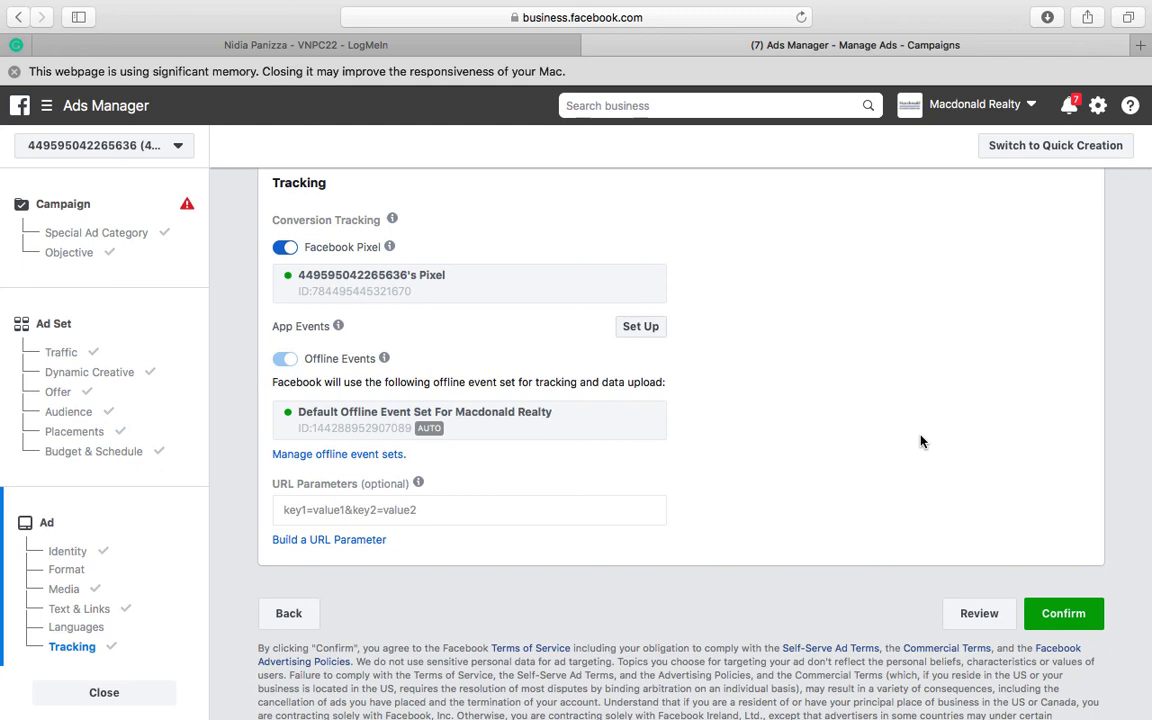
{"action": "left_click", "coordinate": [978, 613]}
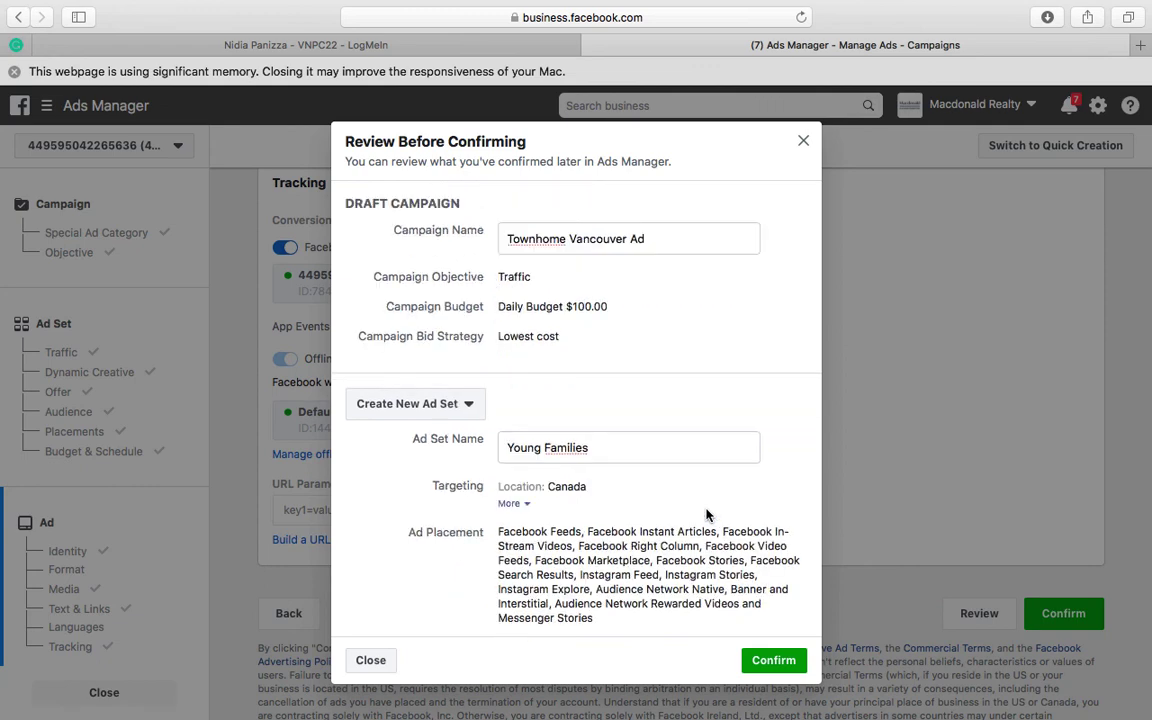
{"action": "scroll", "coordinate": [590, 326], "scroll_direction": "down", "scroll_amount": 5}
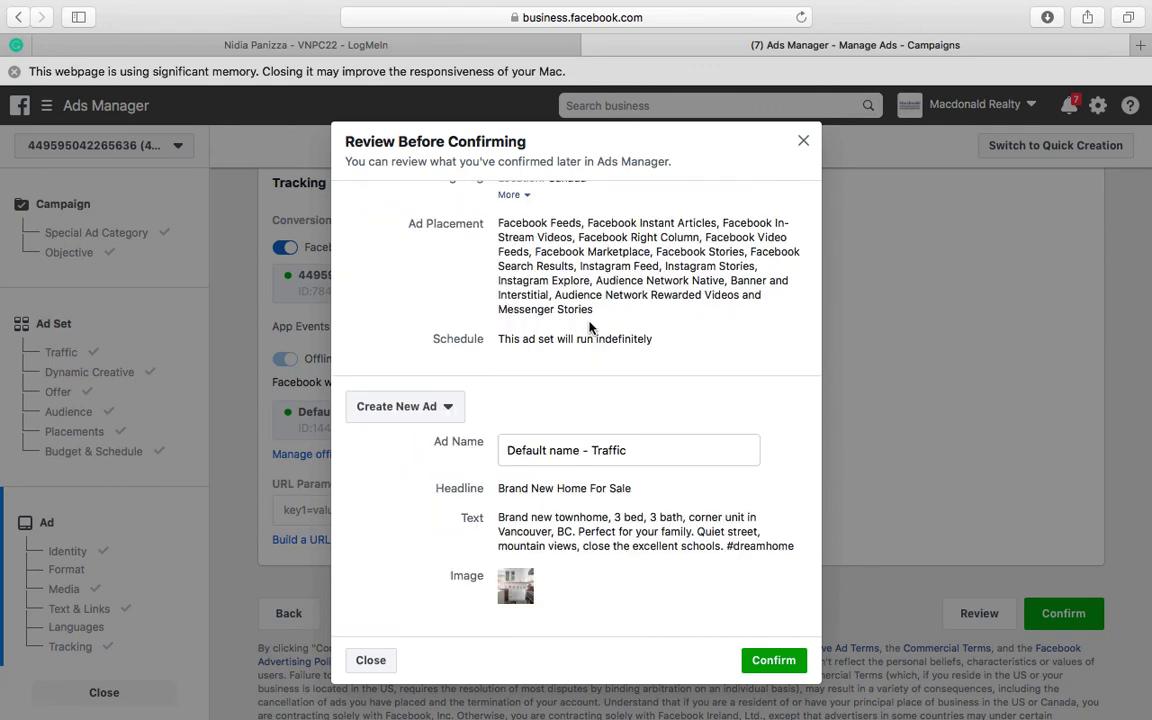
{"action": "left_click", "coordinate": [774, 660]}
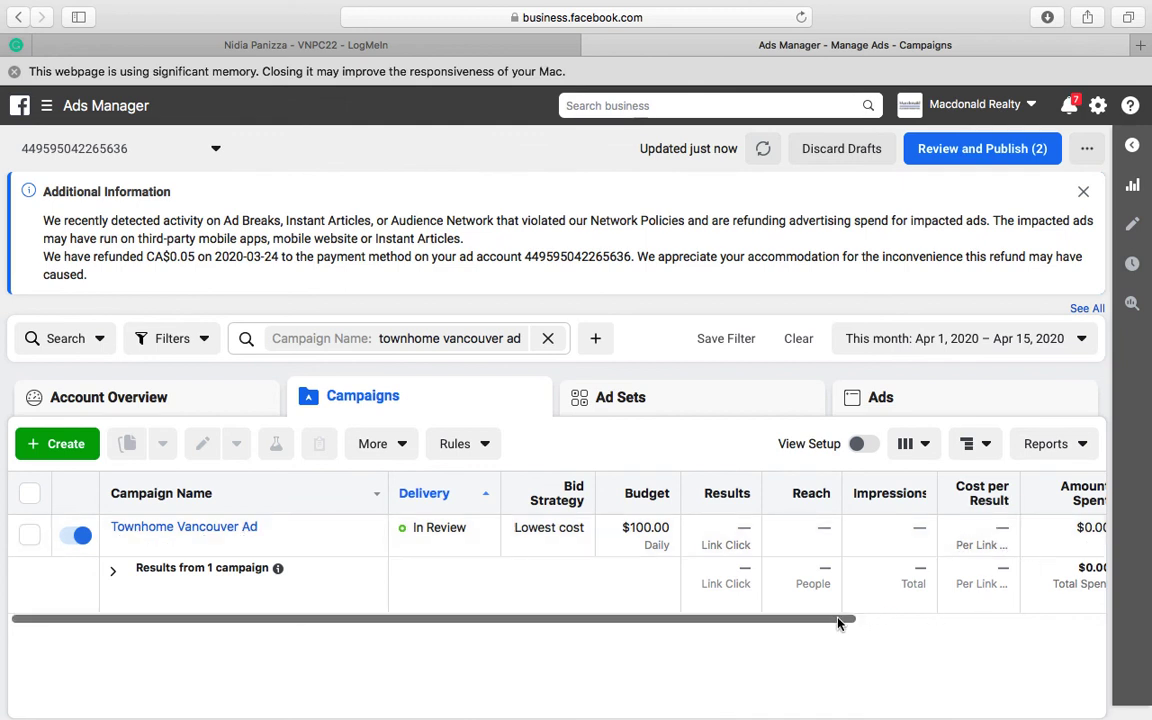
Step: Look over the Townhome Vancouver Ad campaign's row actions and its Young Families ad set
{"action": "left_click_drag", "start_coordinate": [841, 620], "coordinate": [769, 625]}
{"action": "mouse_move", "coordinate": [134, 541]}
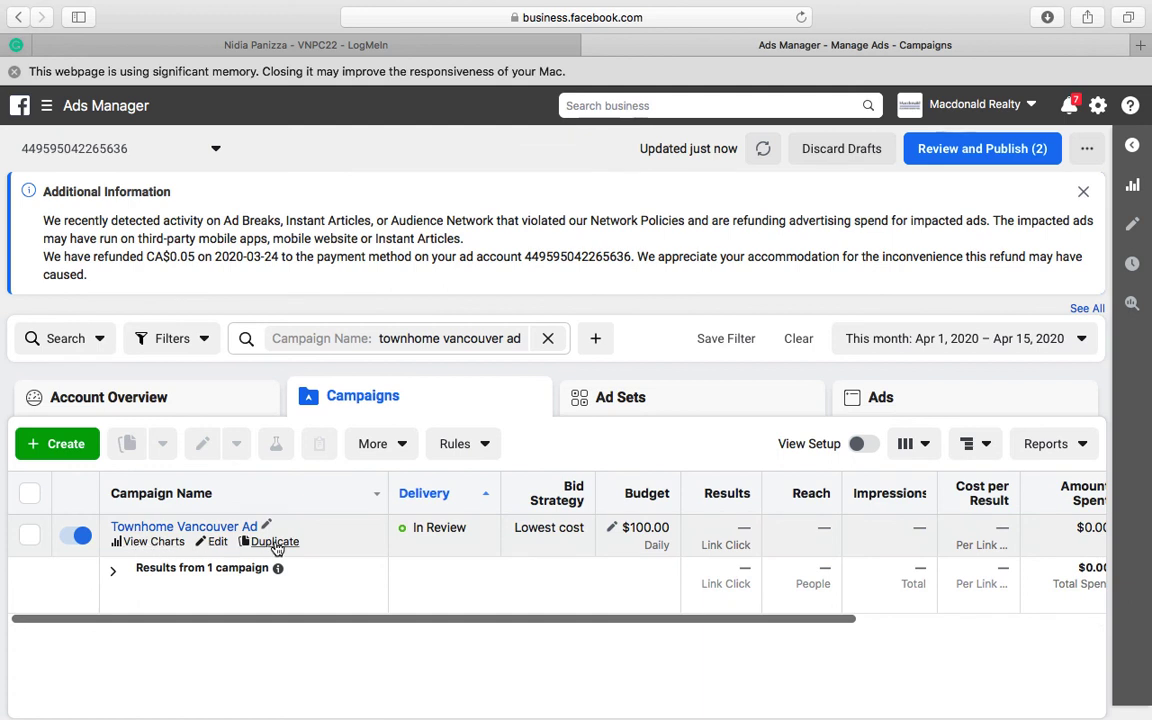
{"action": "left_click", "coordinate": [660, 402]}
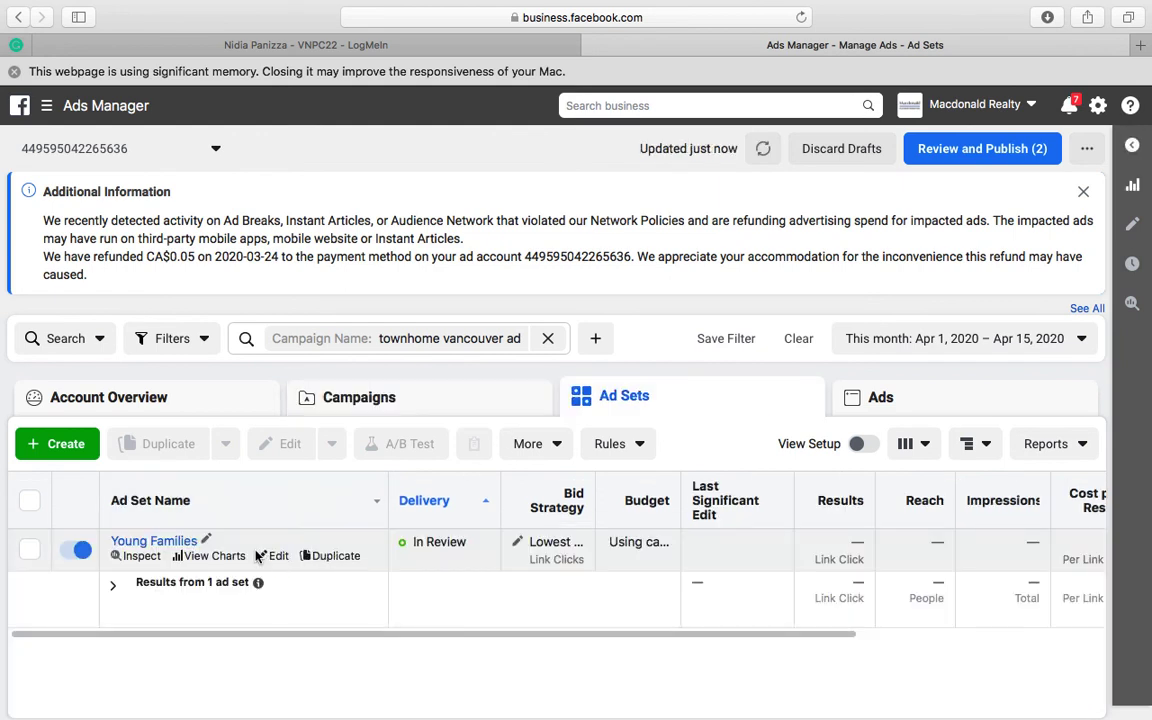
{"action": "left_click", "coordinate": [181, 544]}
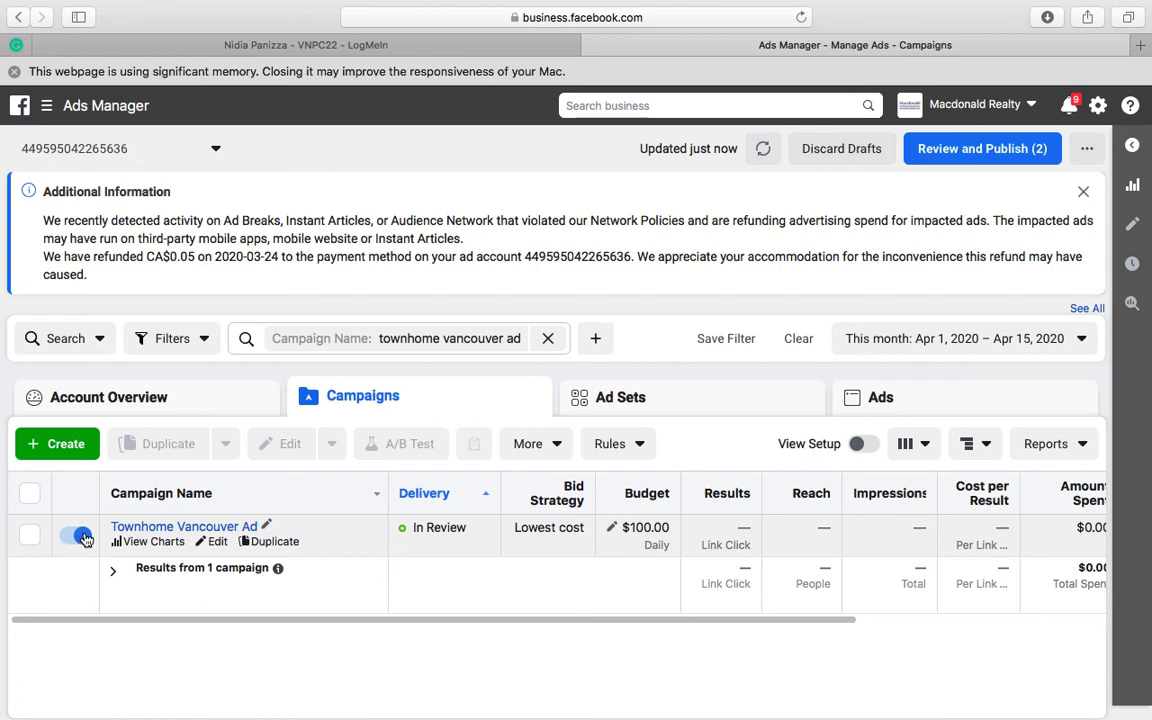
Step: Turn off the Townhome Vancouver Ad campaign, select it, and display the available report options
{"action": "left_click", "coordinate": [85, 539]}
{"action": "left_click", "coordinate": [29, 539]}
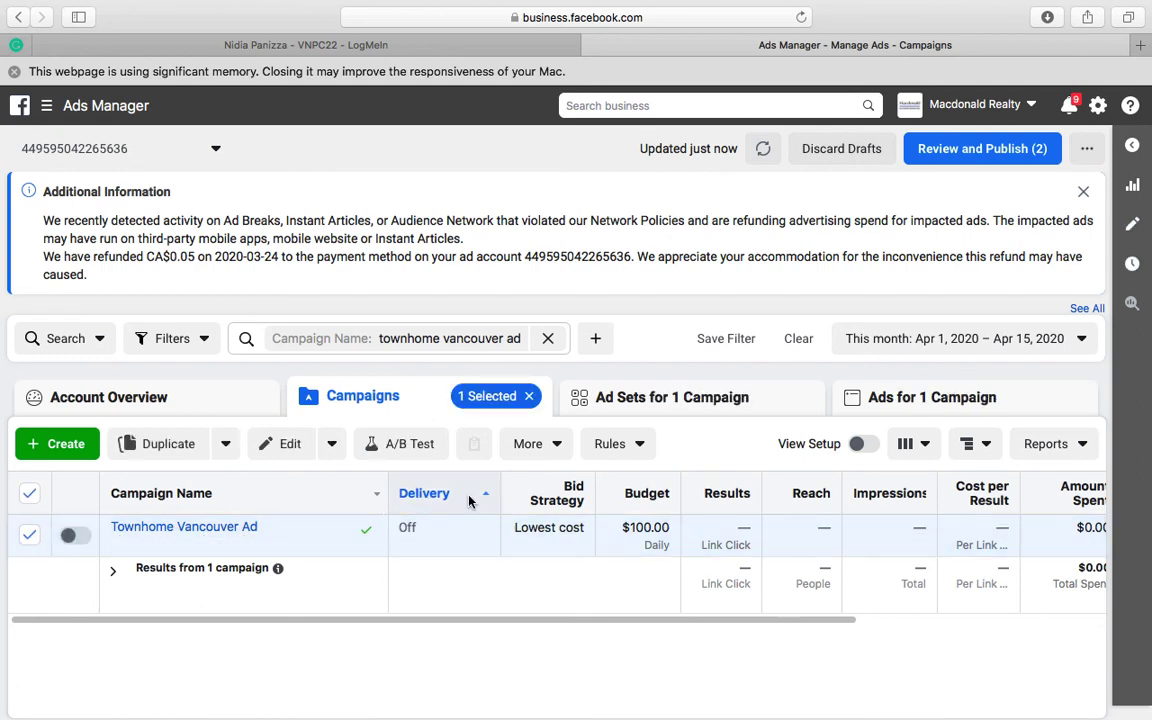
{"action": "left_click", "coordinate": [510, 443]}
{"action": "left_click", "coordinate": [1046, 443]}
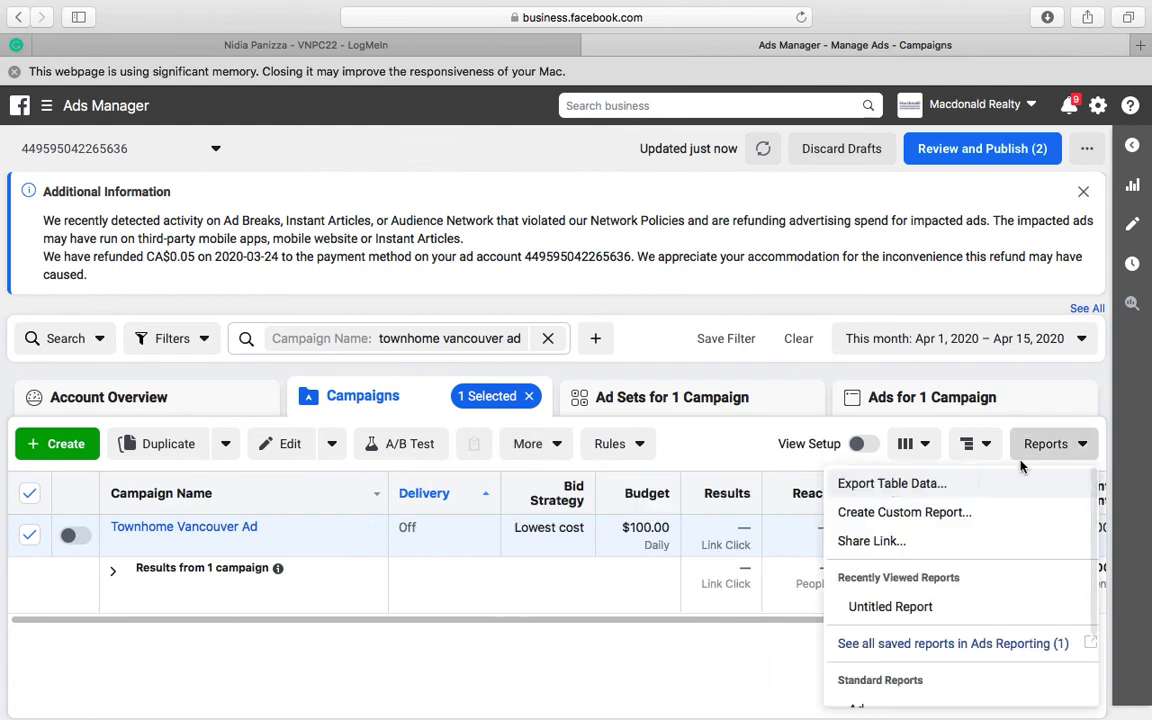